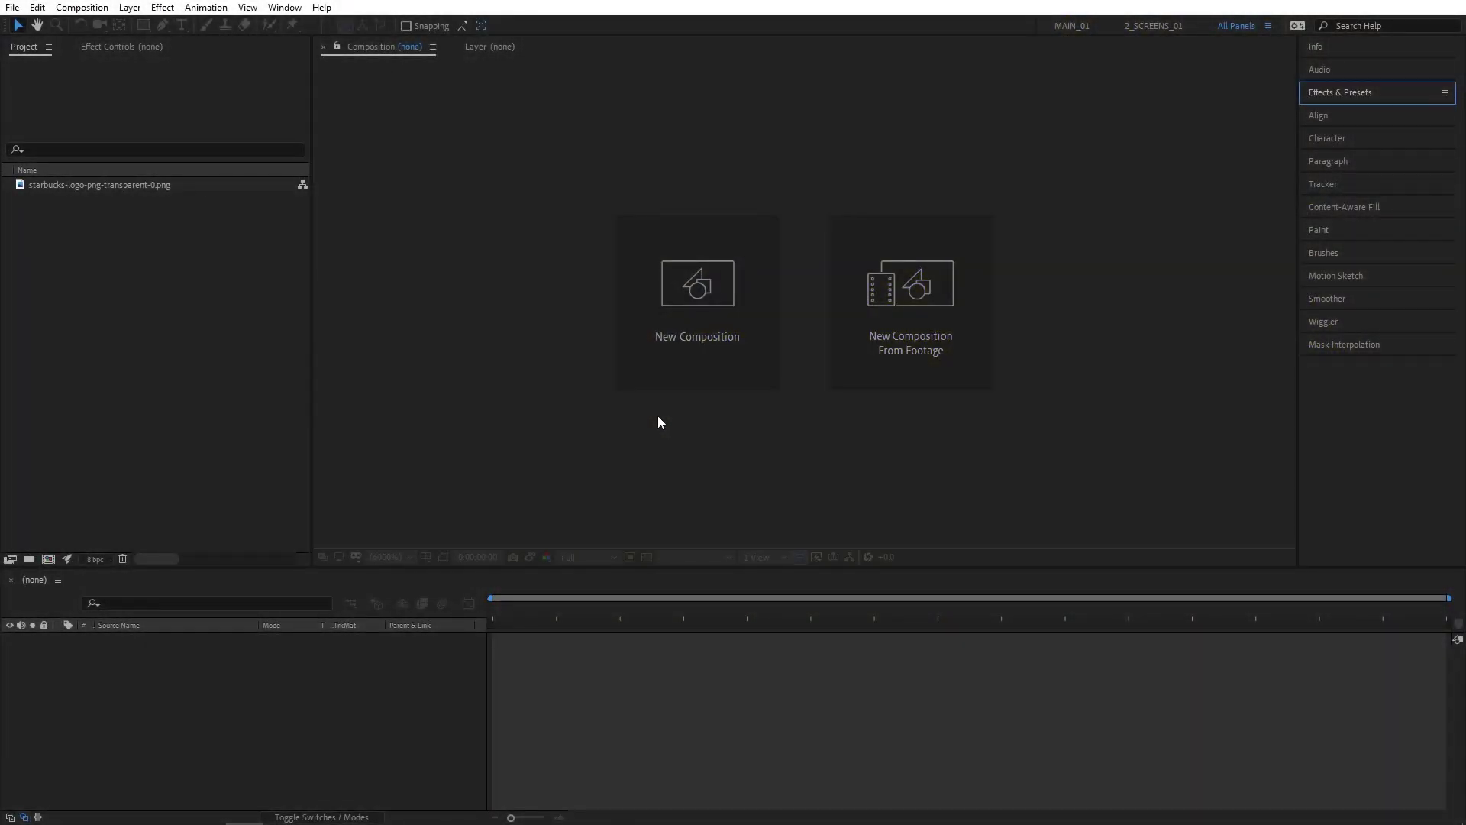
Create a new composition named Logo.
click(694, 333)
text(Logo)
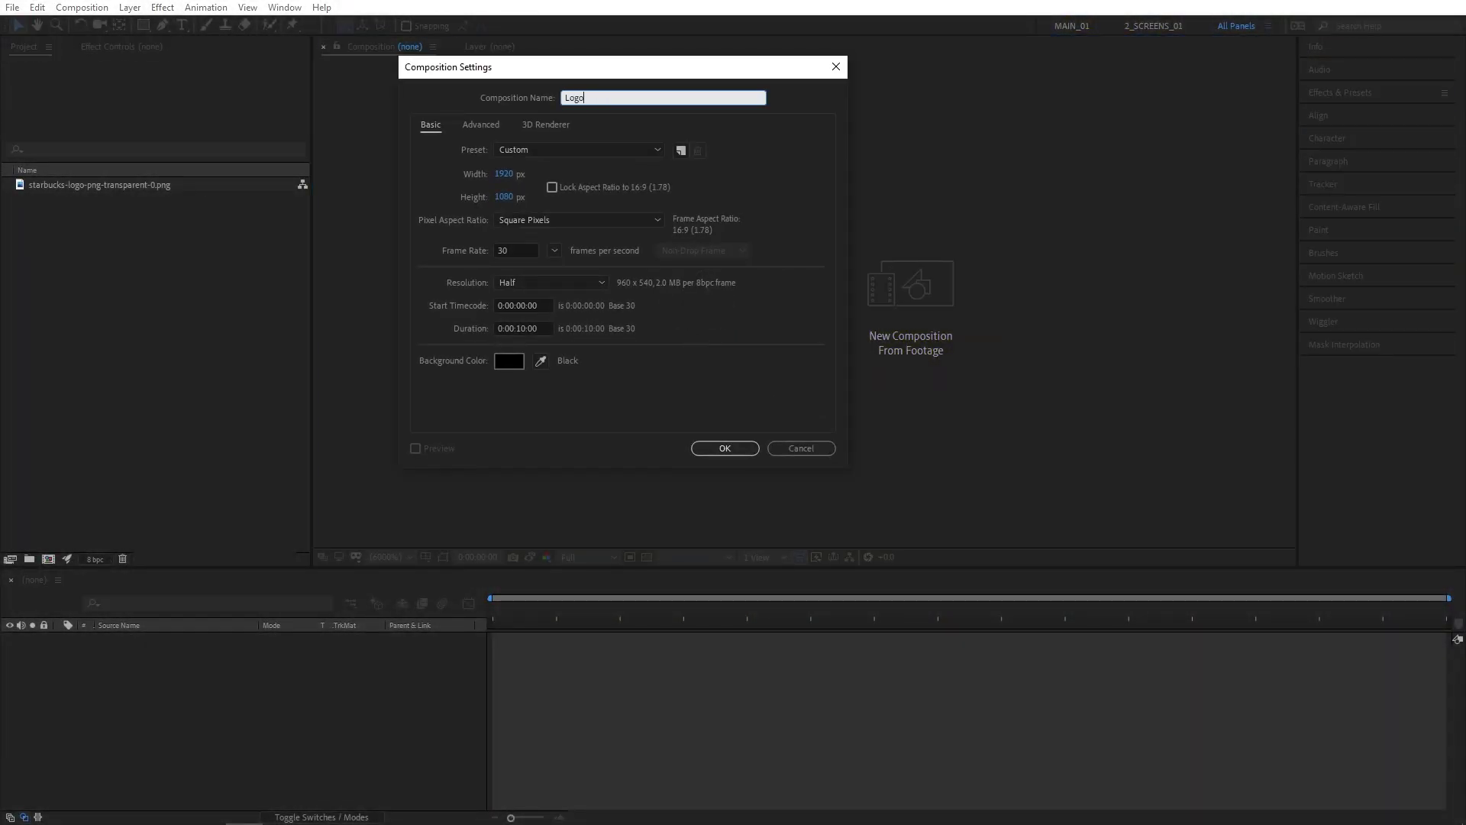
key(Return)
Add the Starbucks logo image to the Logo comp and scale it to 60%.
drag(162, 199, 200, 681)
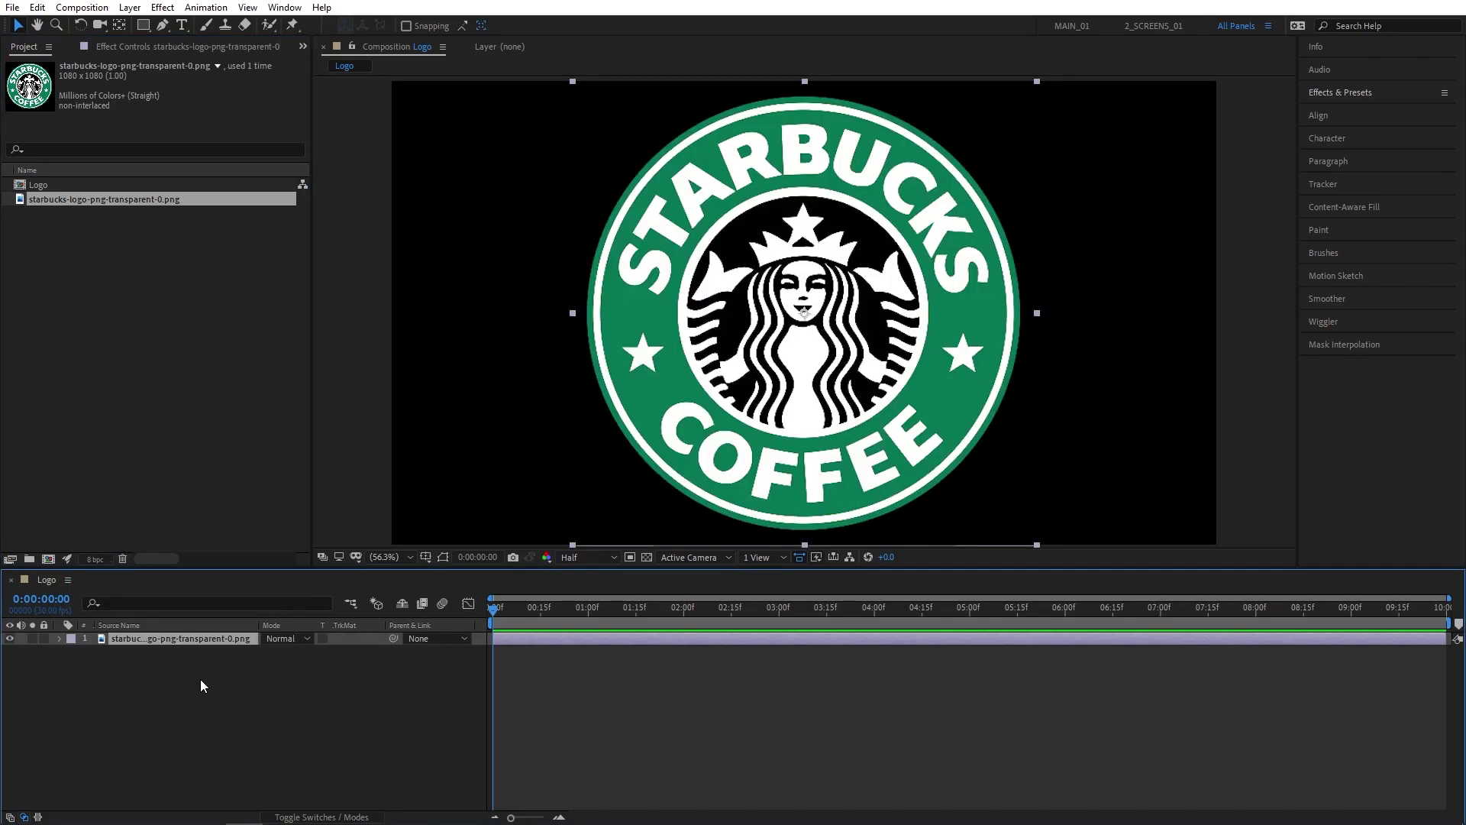
key(s)
drag(313, 652, 302, 651)
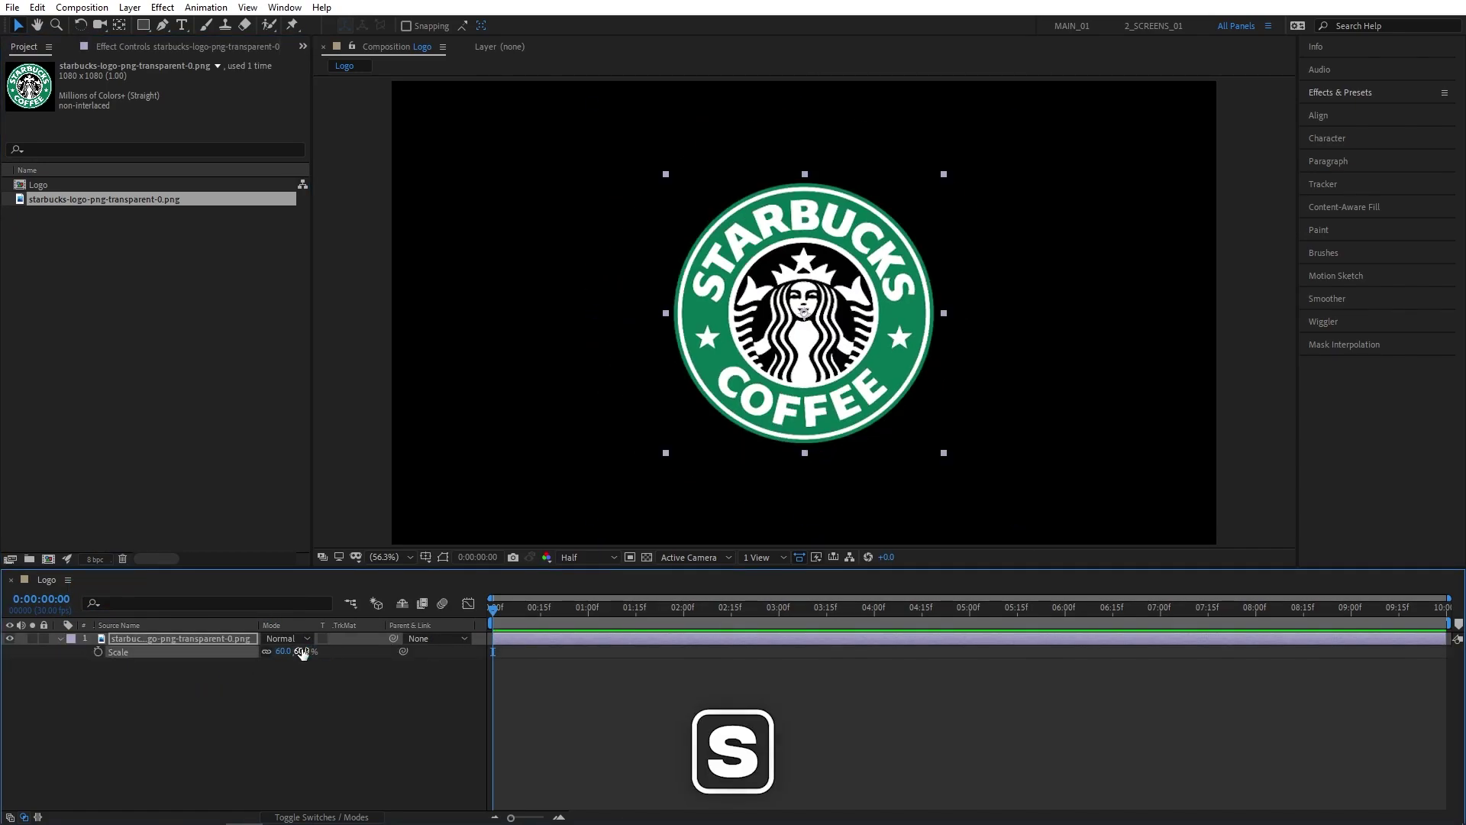
click(48, 560)
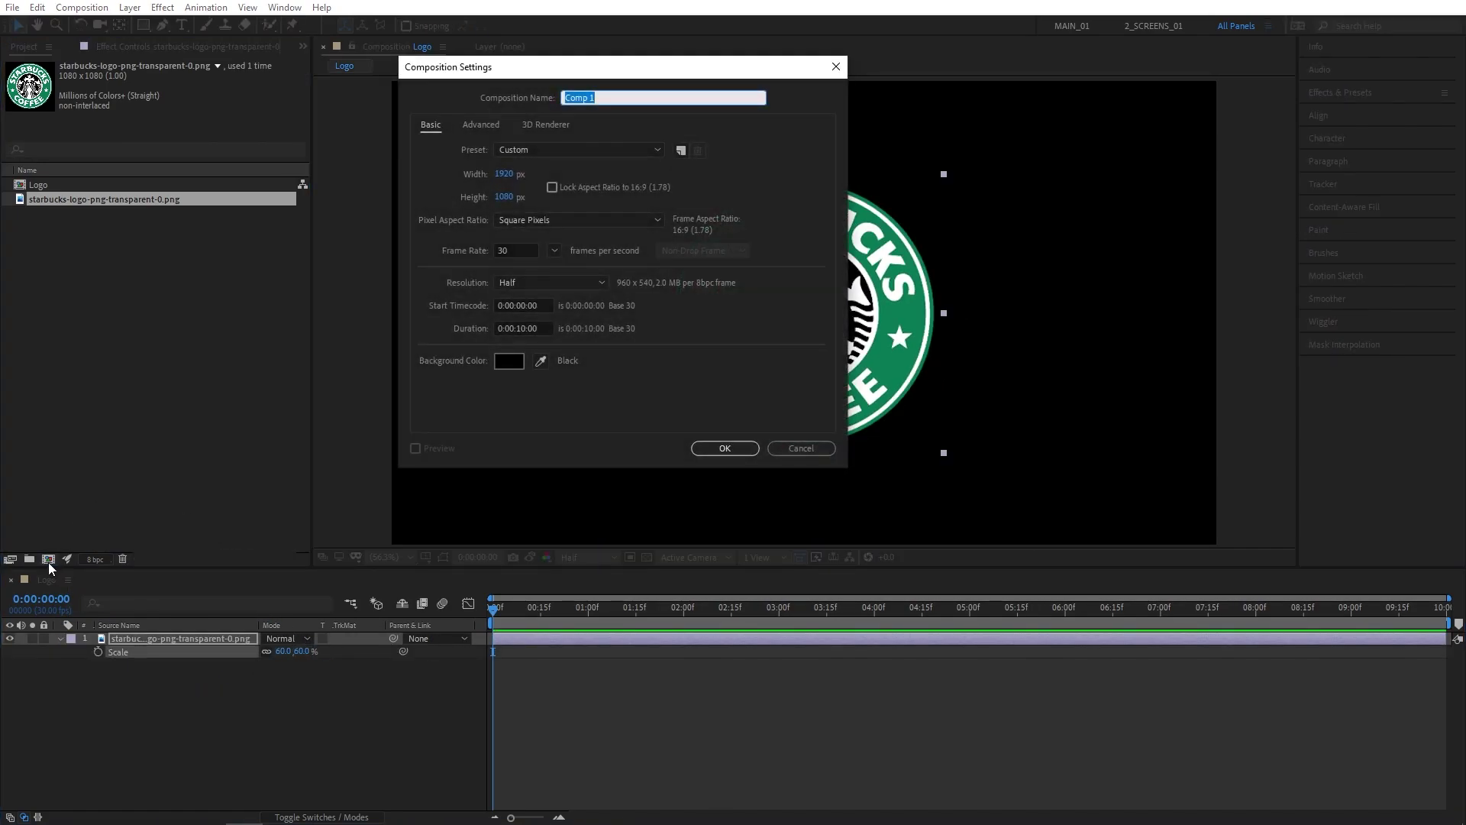
Name the new composition Main and place the Logo composition inside it.
text(Main)
key(Return)
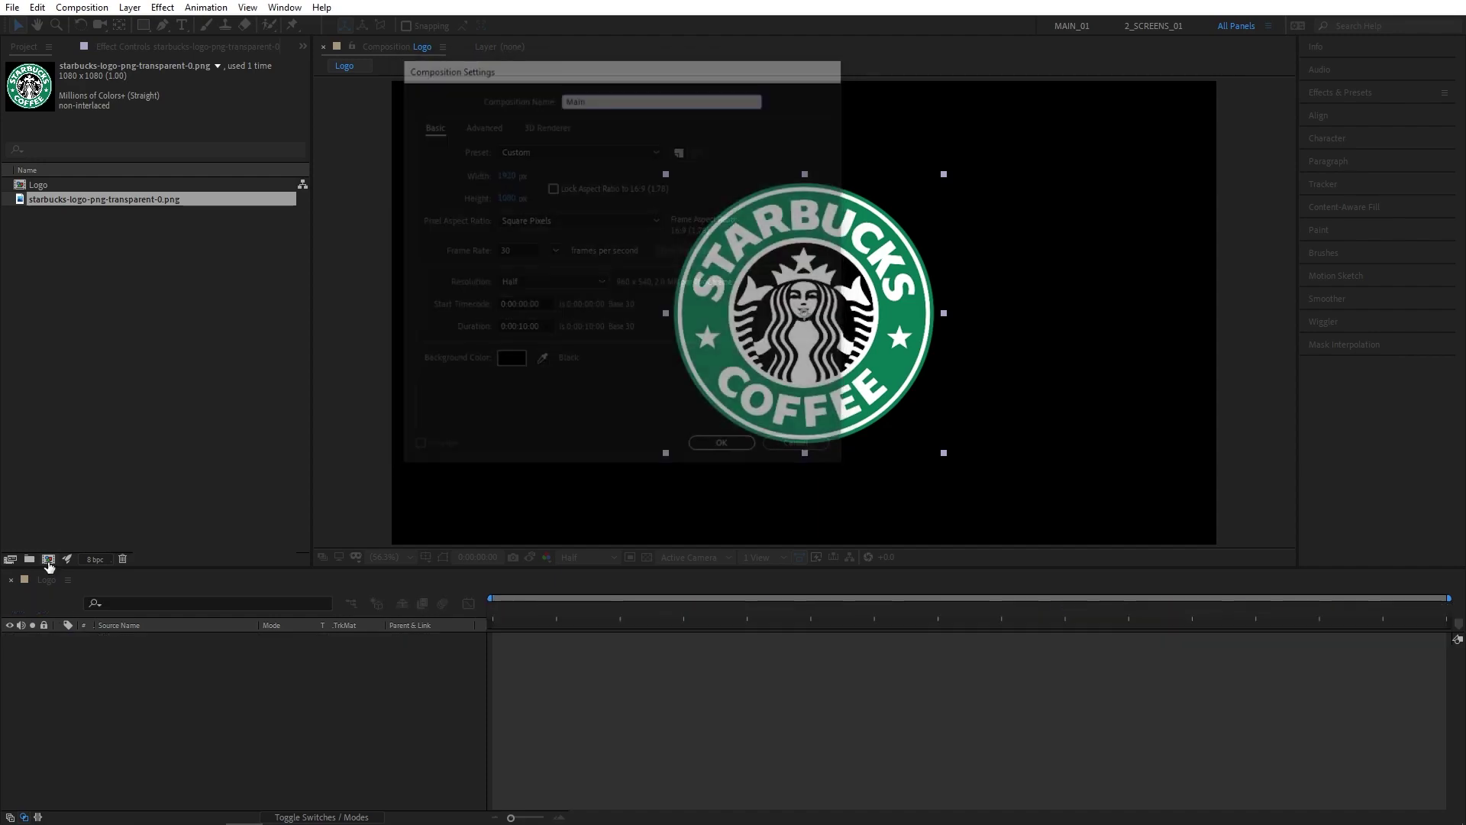
drag(48, 184, 122, 644)
Add a black solid layer named Fractal above the logo.
right_click(122, 696)
mouse_move(172, 530)
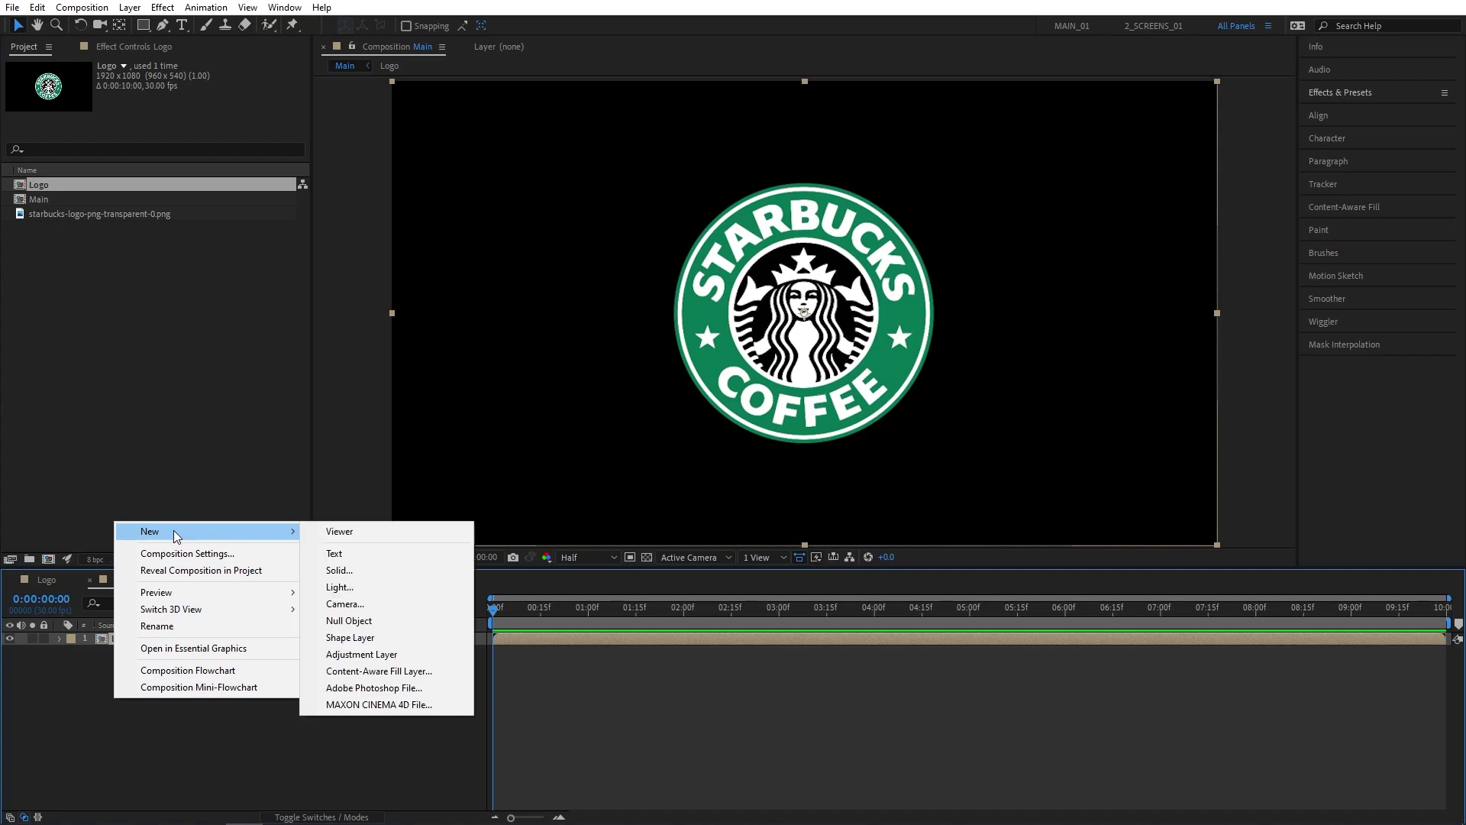
click(368, 566)
text(Fracta)
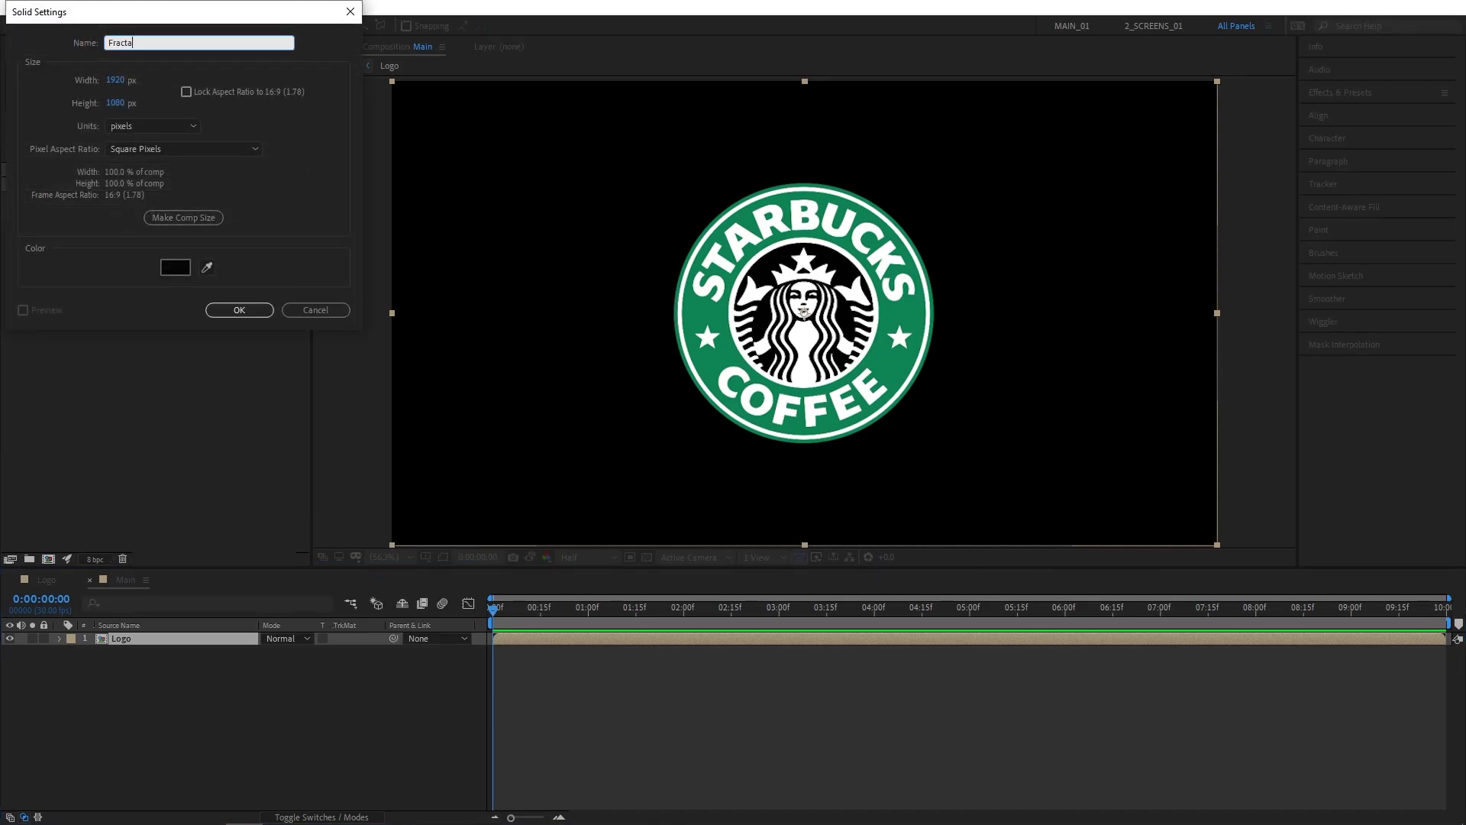
text(l)
key(Return)
Apply the Fractal Noise effect to the Fractal solid.
click(1341, 93)
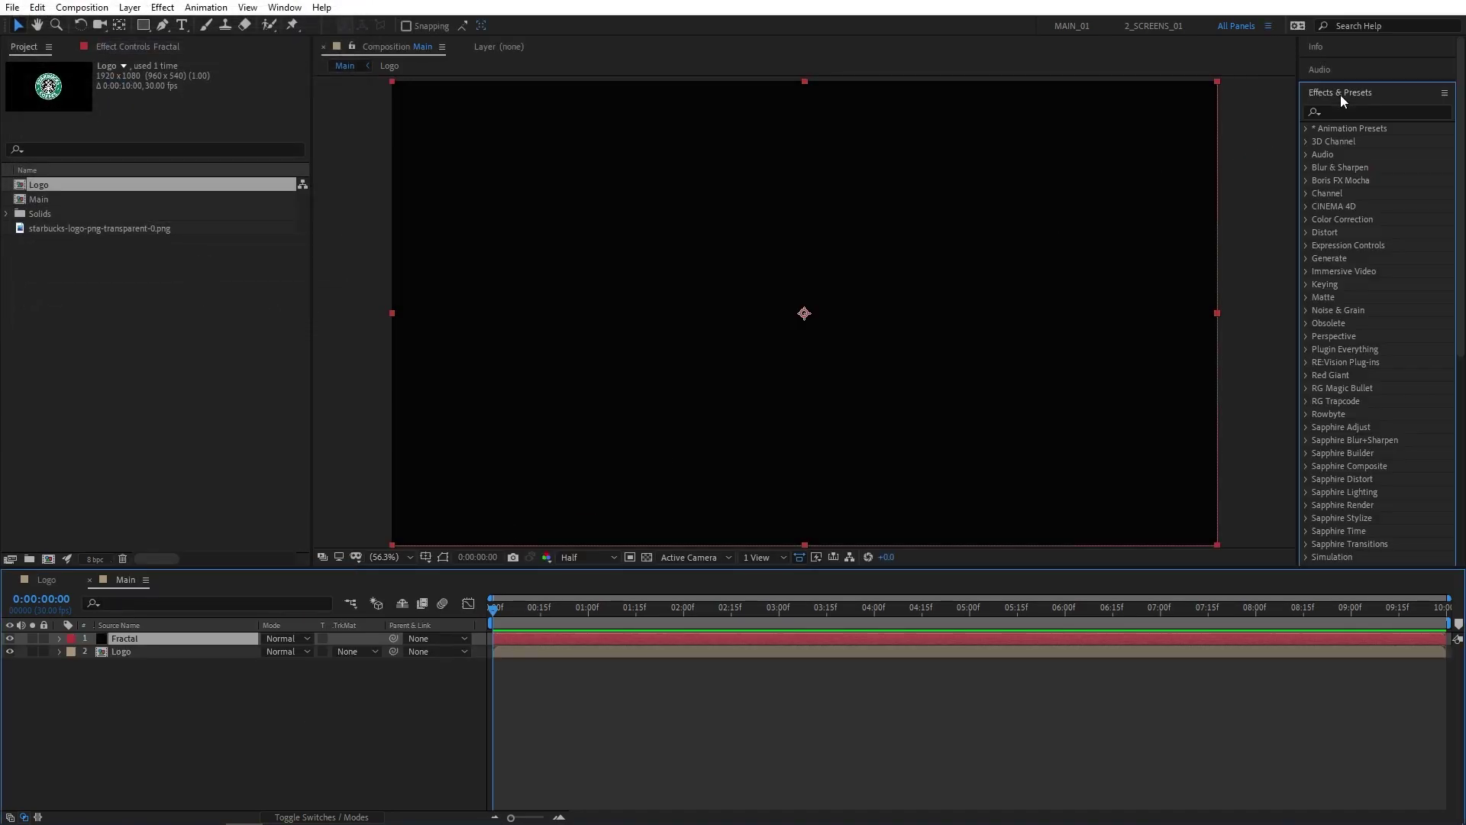
click(1342, 114)
text(fracta)
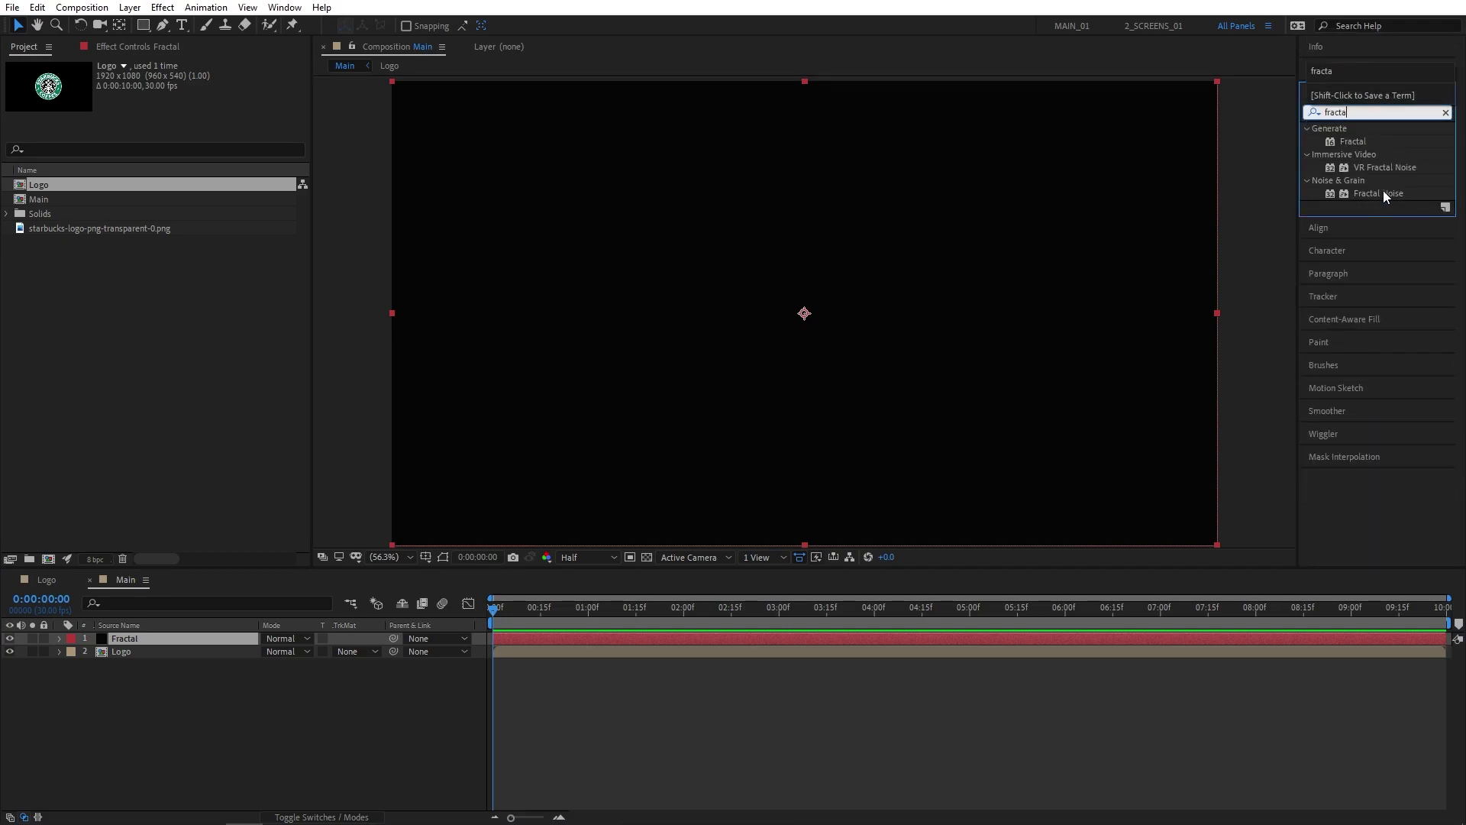
drag(1382, 193, 172, 634)
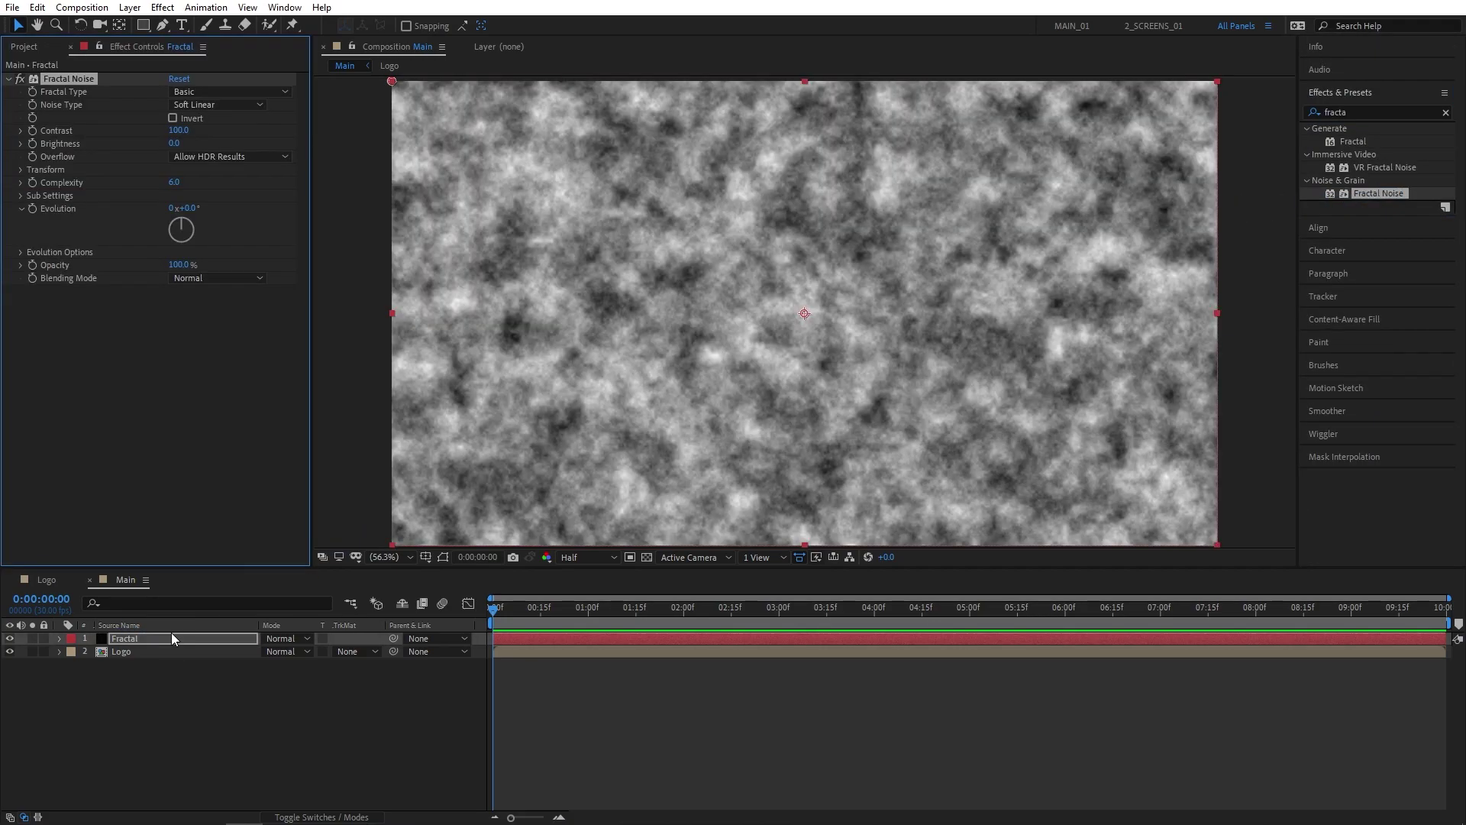
Set Fractal Noise Contrast to 1000 and starting Brightness to -500.
click(185, 131)
text(1000)
key(Tab)
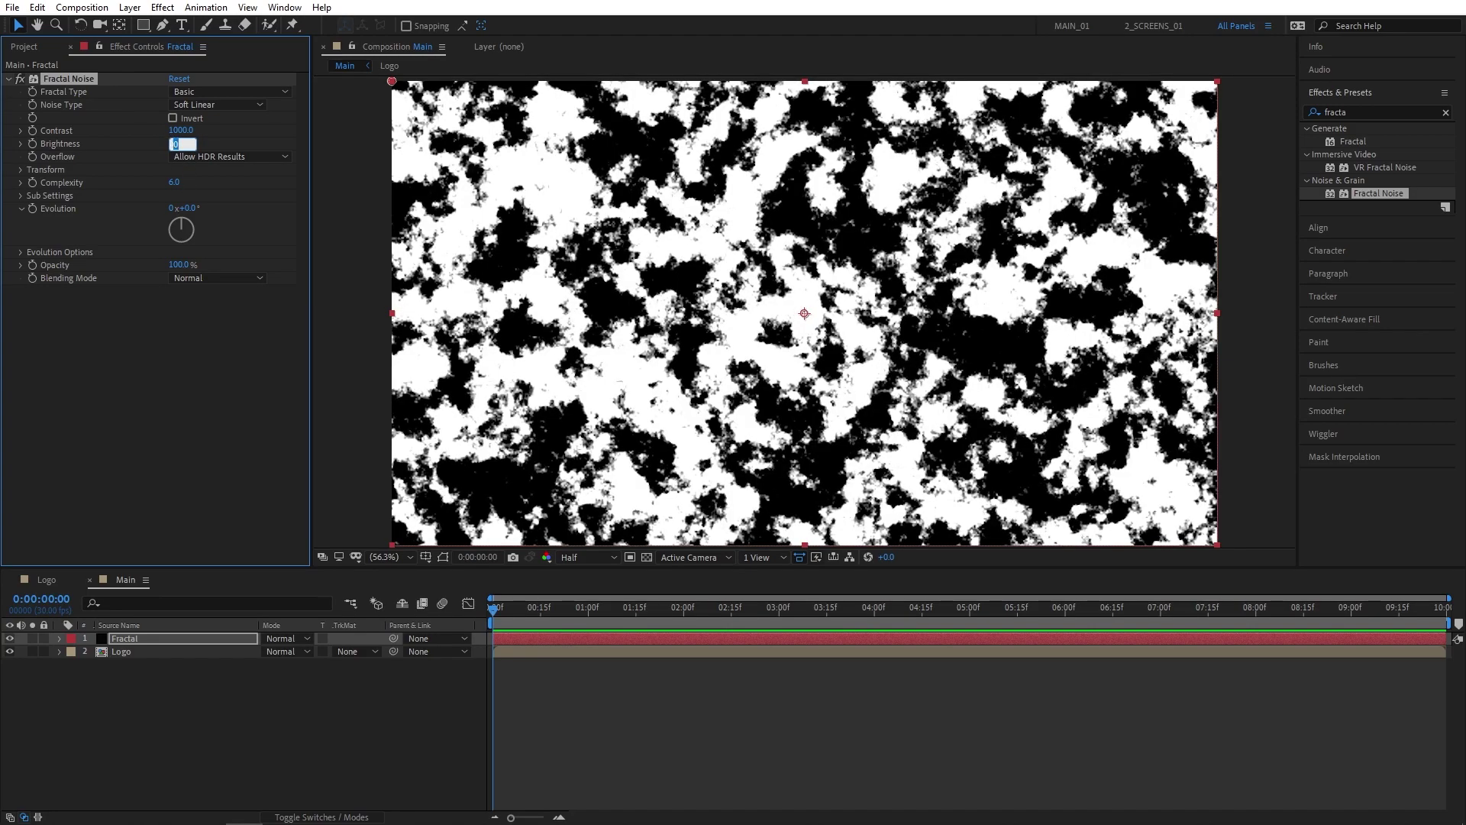
text(-500)
key(Return)
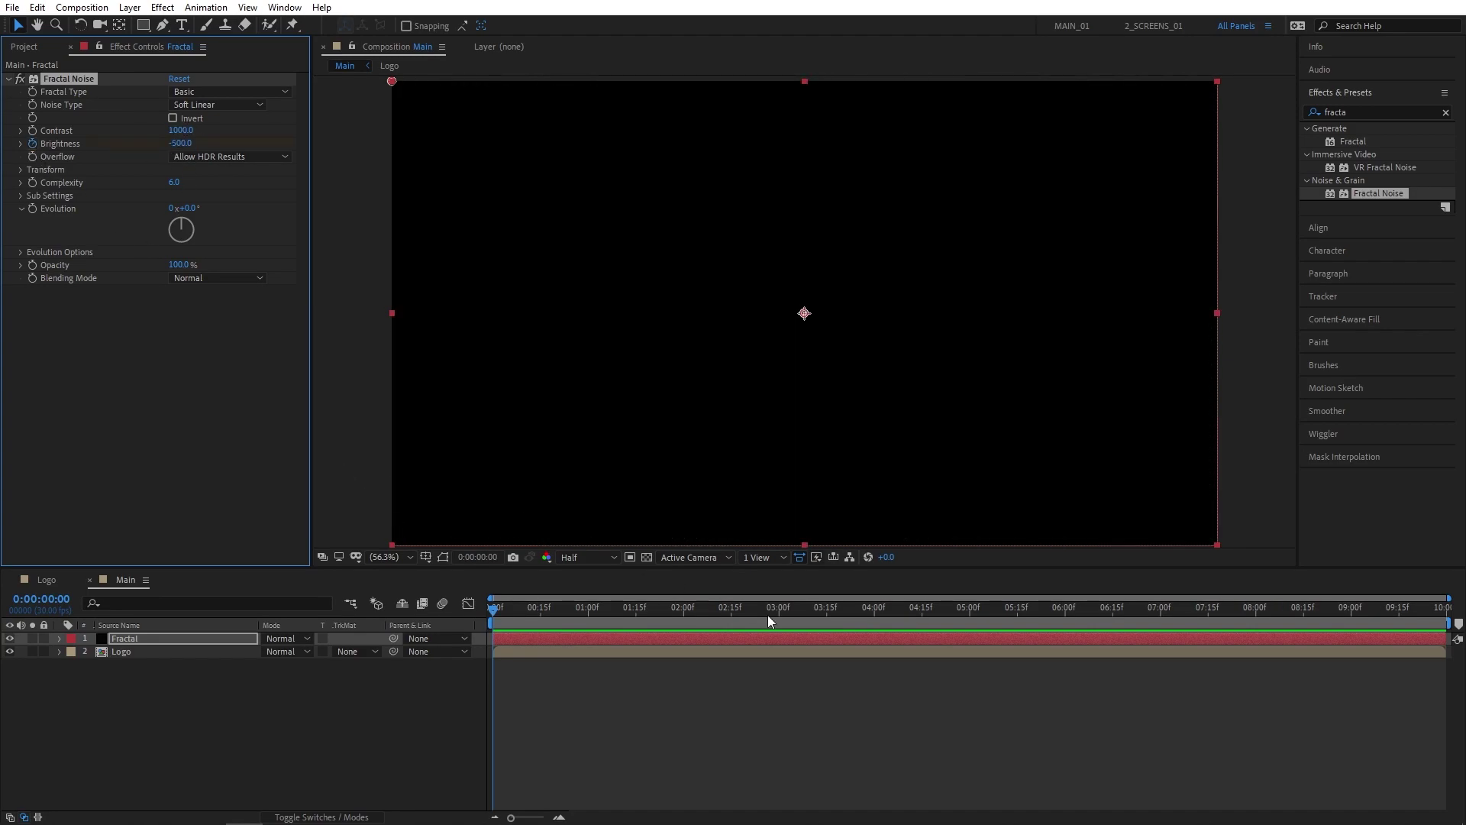
Keyframe Fractal Noise Brightness to 500 at 4 seconds.
click(874, 612)
click(181, 144)
text(500)
key(Return)
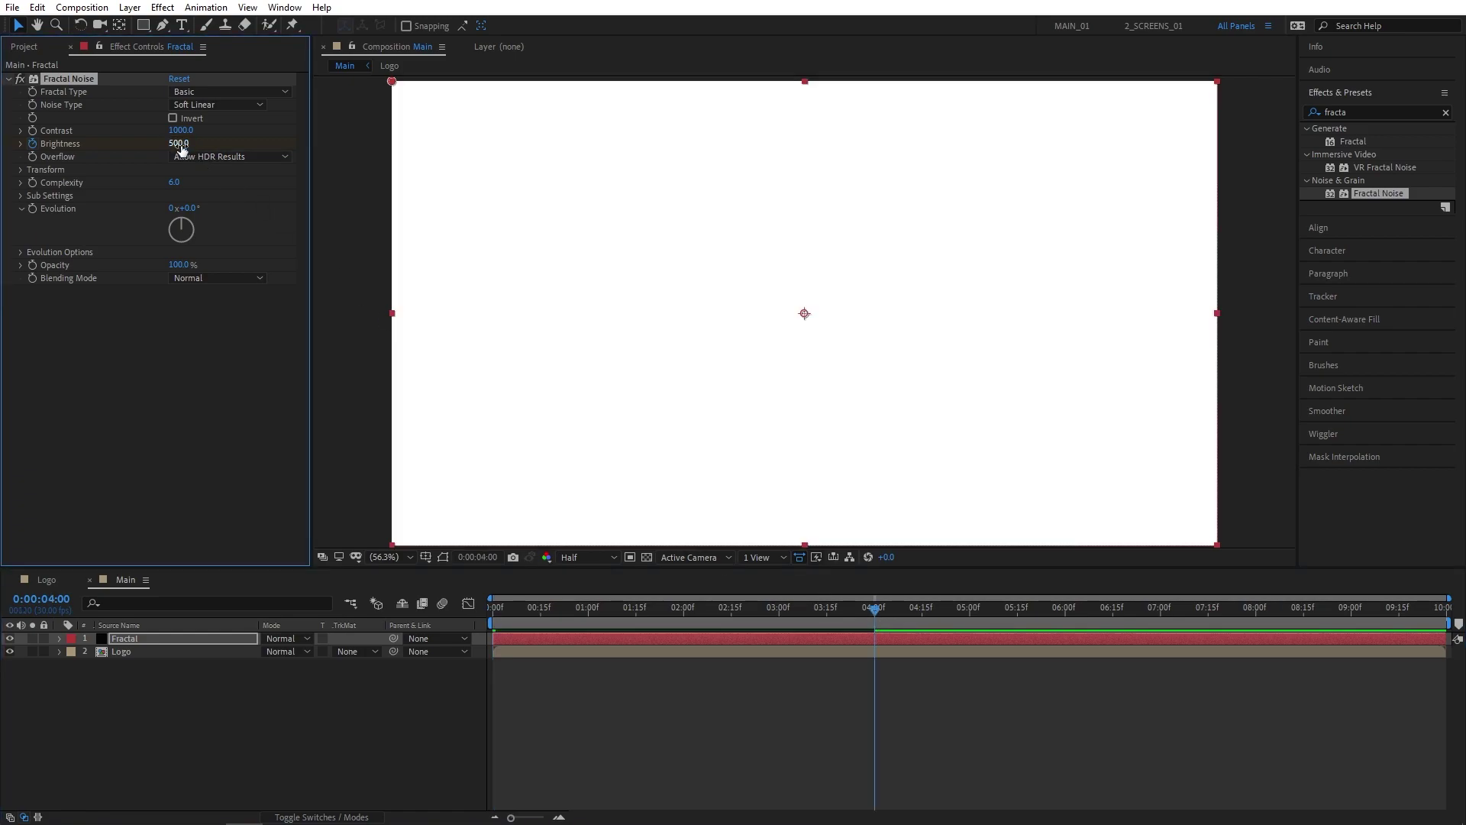
click(357, 817)
click(362, 817)
click(233, 692)
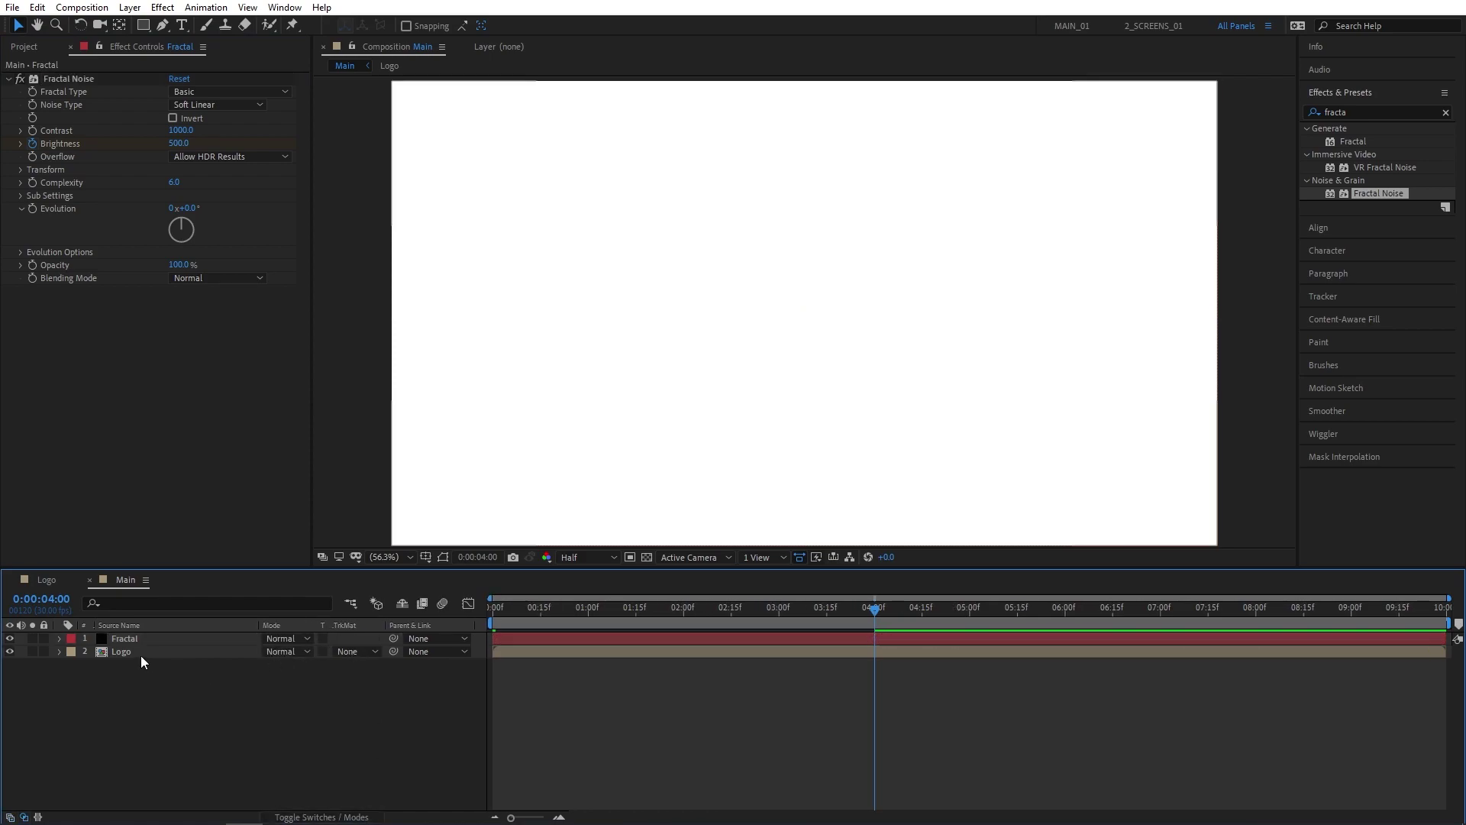
Set the Logo layer's track matte to Luma Matte using Fractal and preview the dissolve.
click(350, 651)
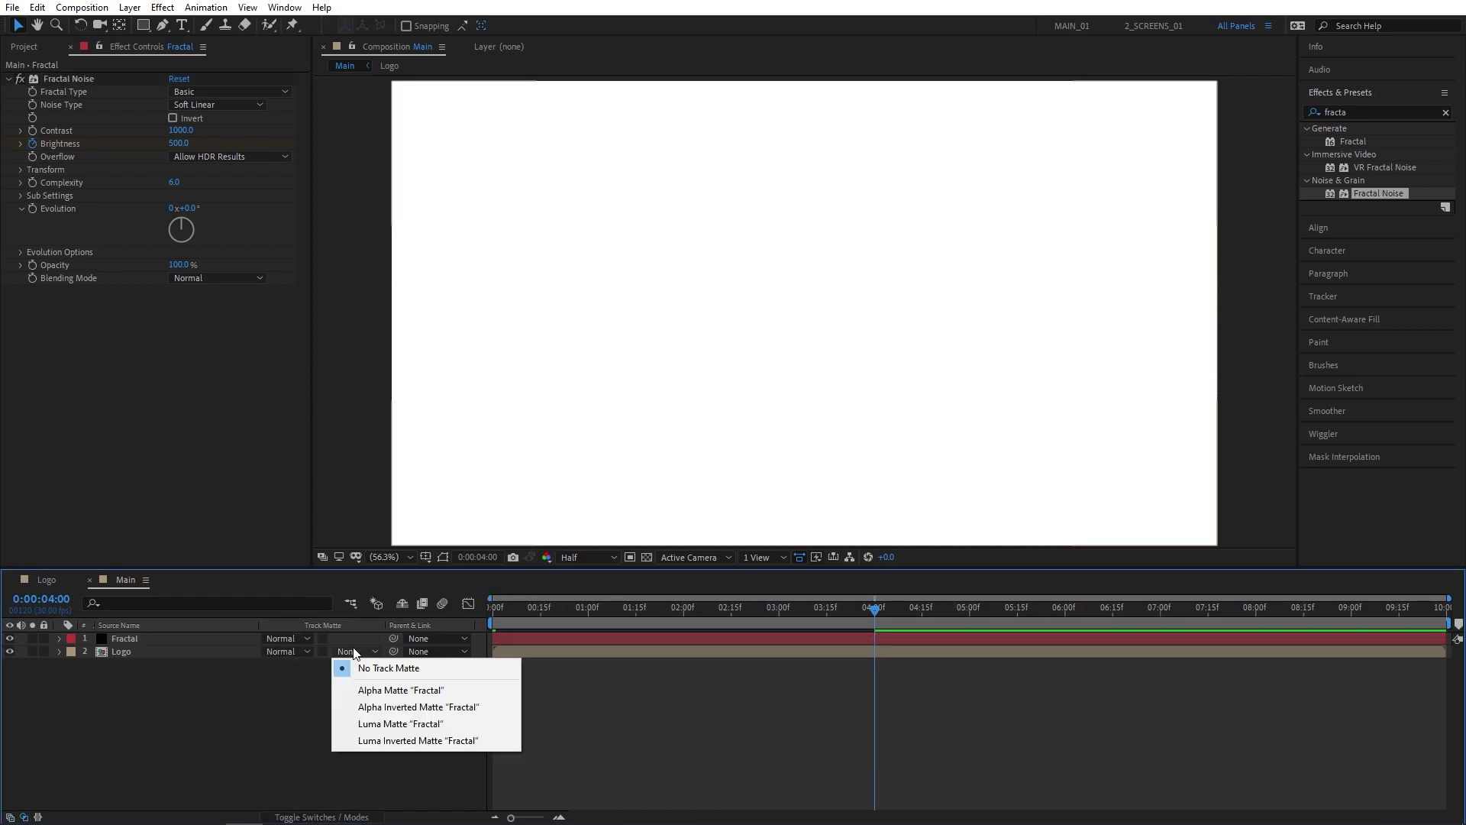
click(390, 725)
drag(652, 612, 706, 608)
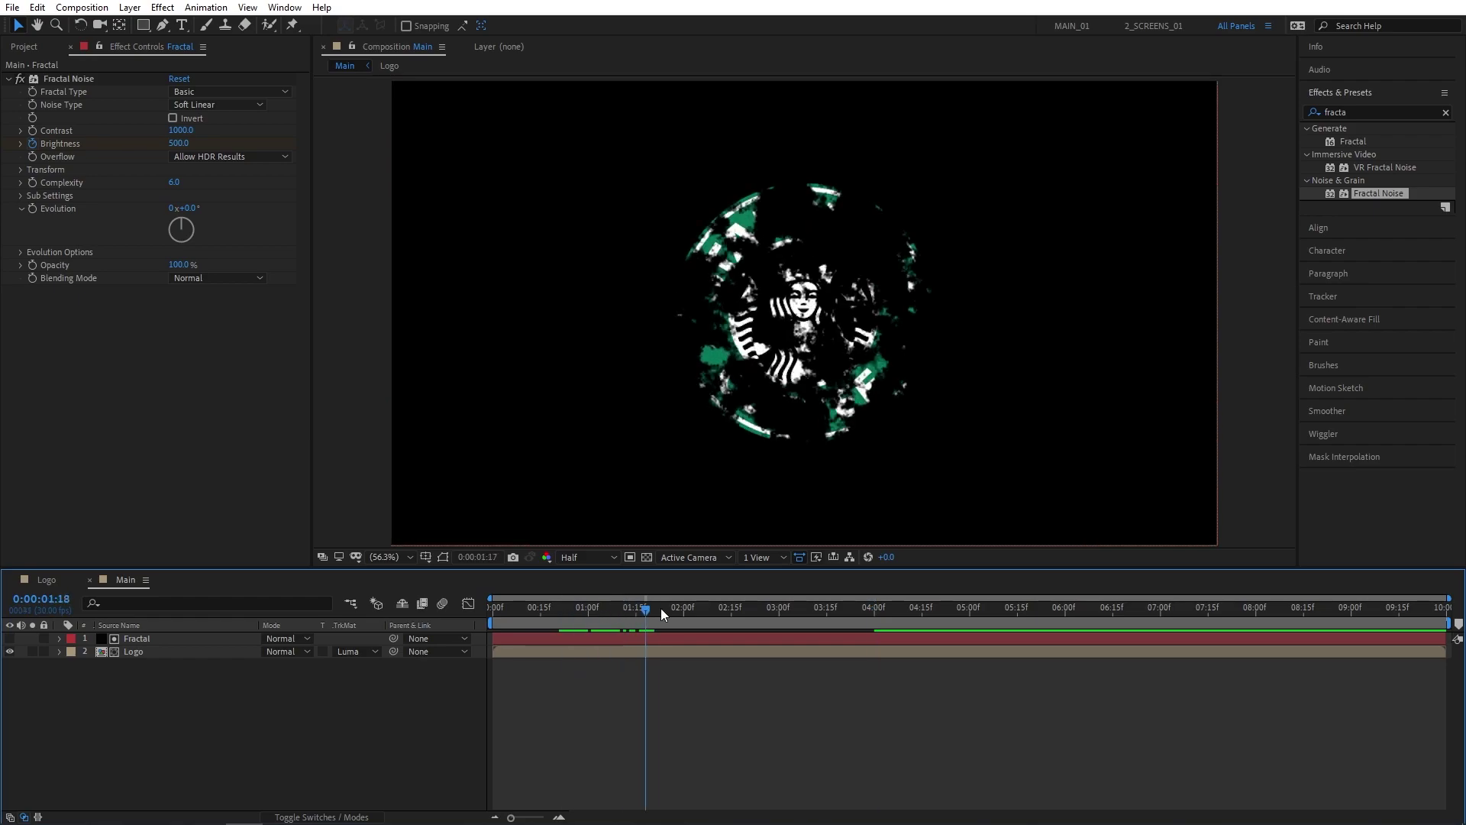
Duplicate the Fractal and Logo layer pair.
drag(357, 726, 134, 630)
click(37, 7)
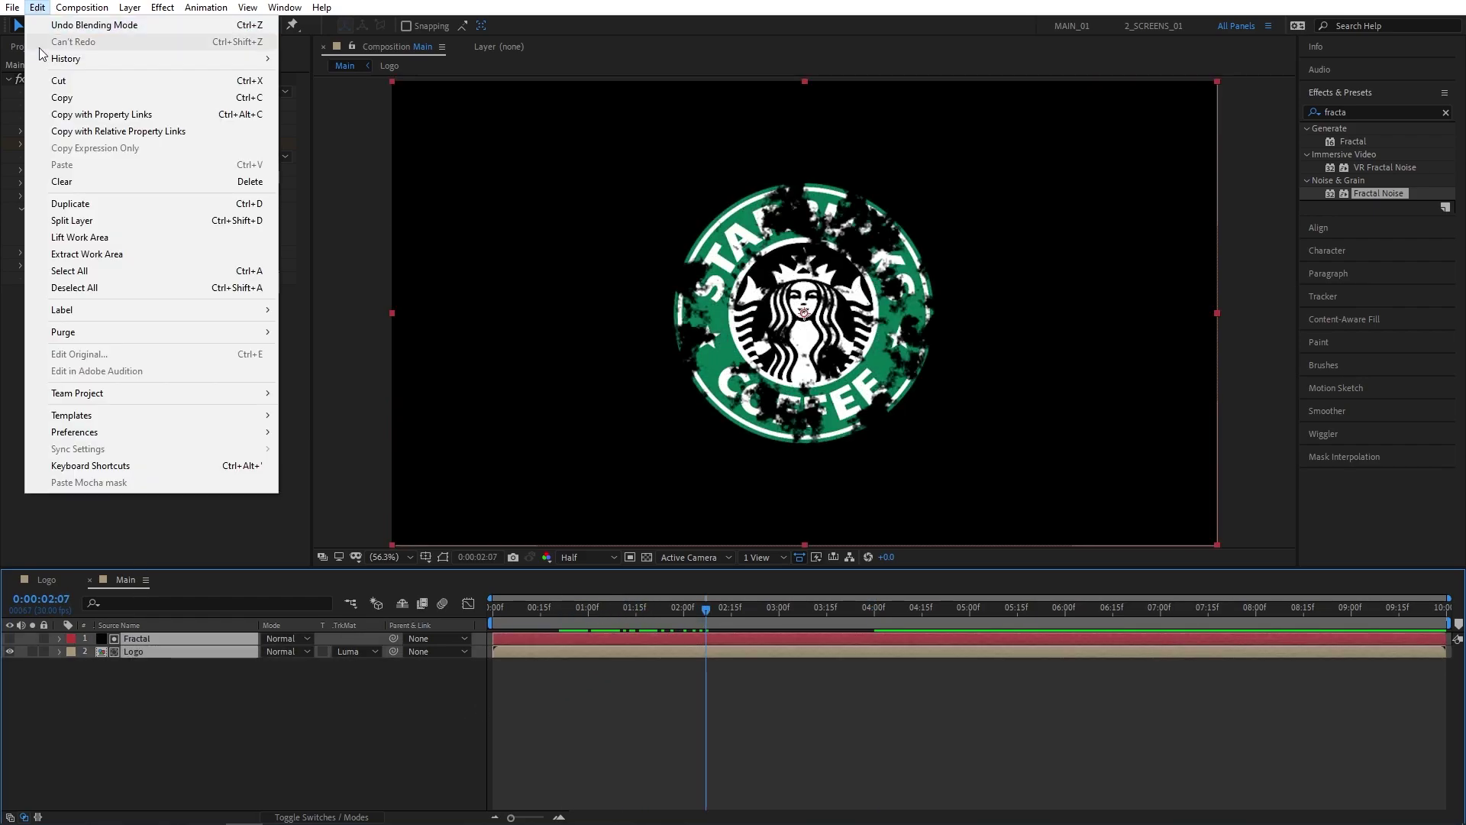
click(73, 203)
click(330, 706)
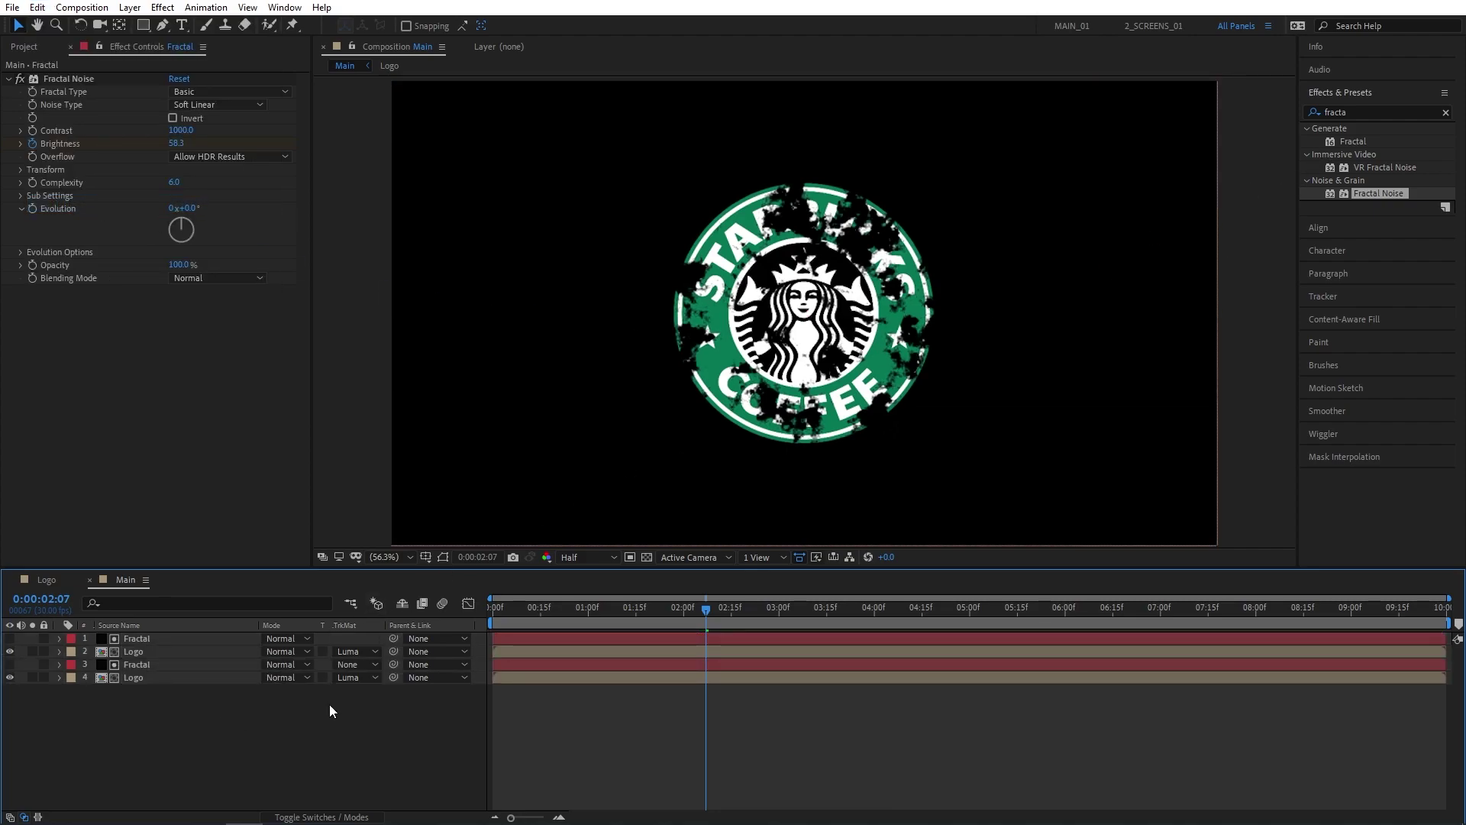
click(1375, 117)
Apply an inverted Find Edges effect to the top Fractal layer.
text(find)
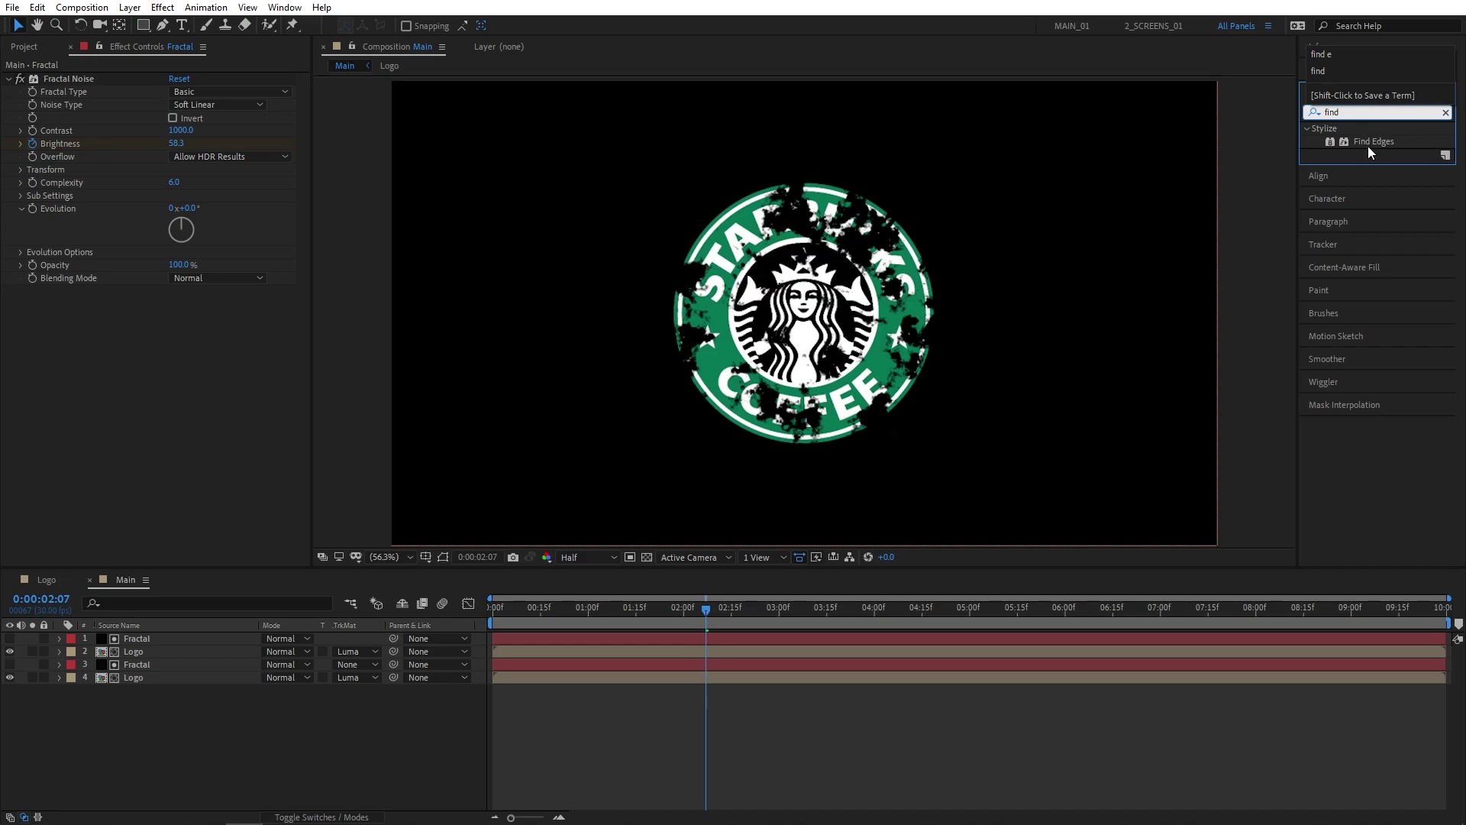
mouse_move(1368, 145)
mouse_down()
mouse_move(602, 401)
mouse_move(149, 639)
mouse_up()
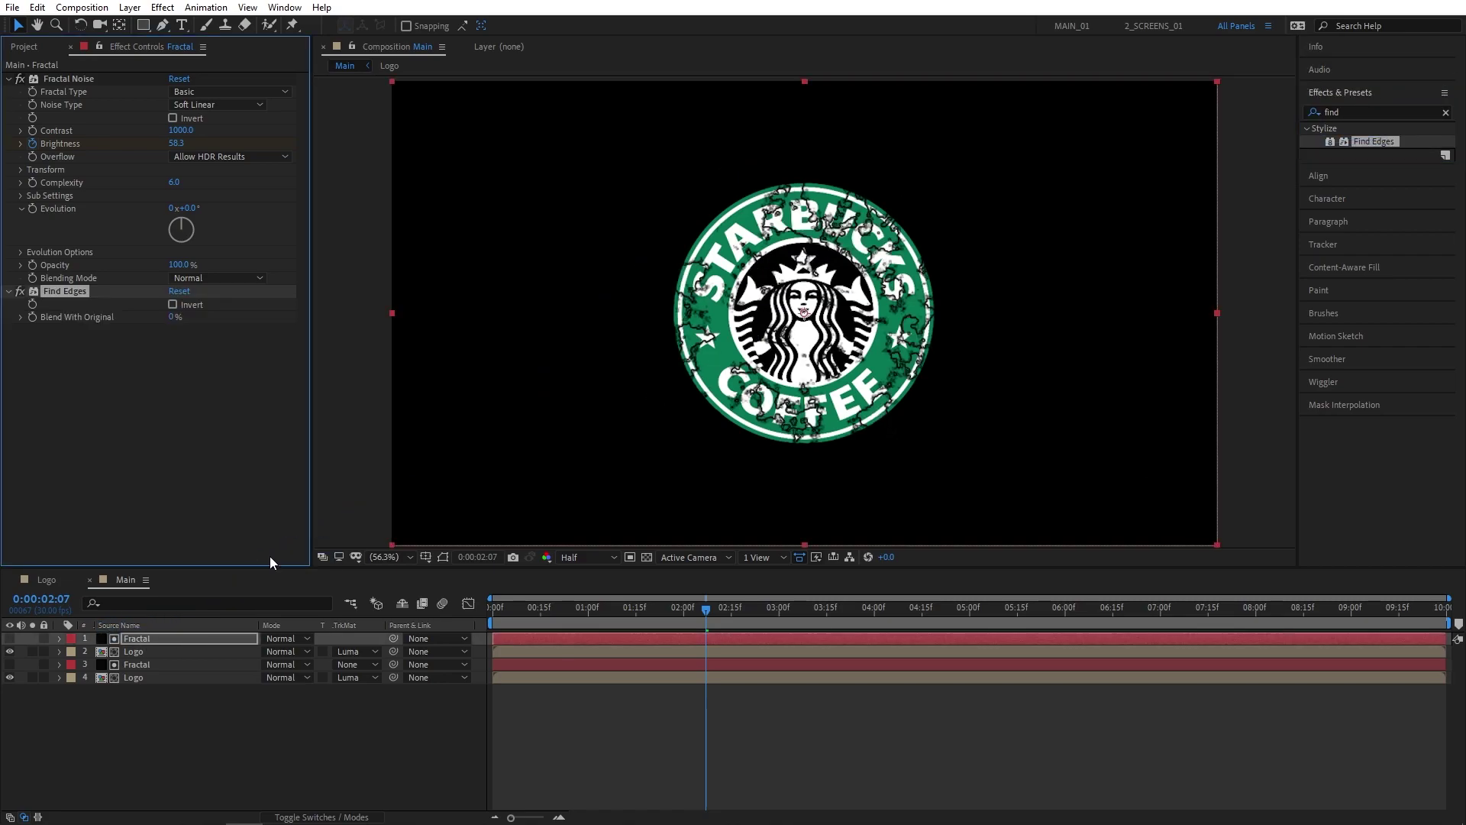
click(172, 304)
Pre-compose the top Fractal and Logo layers as Emitter and hide that layer.
click(194, 741)
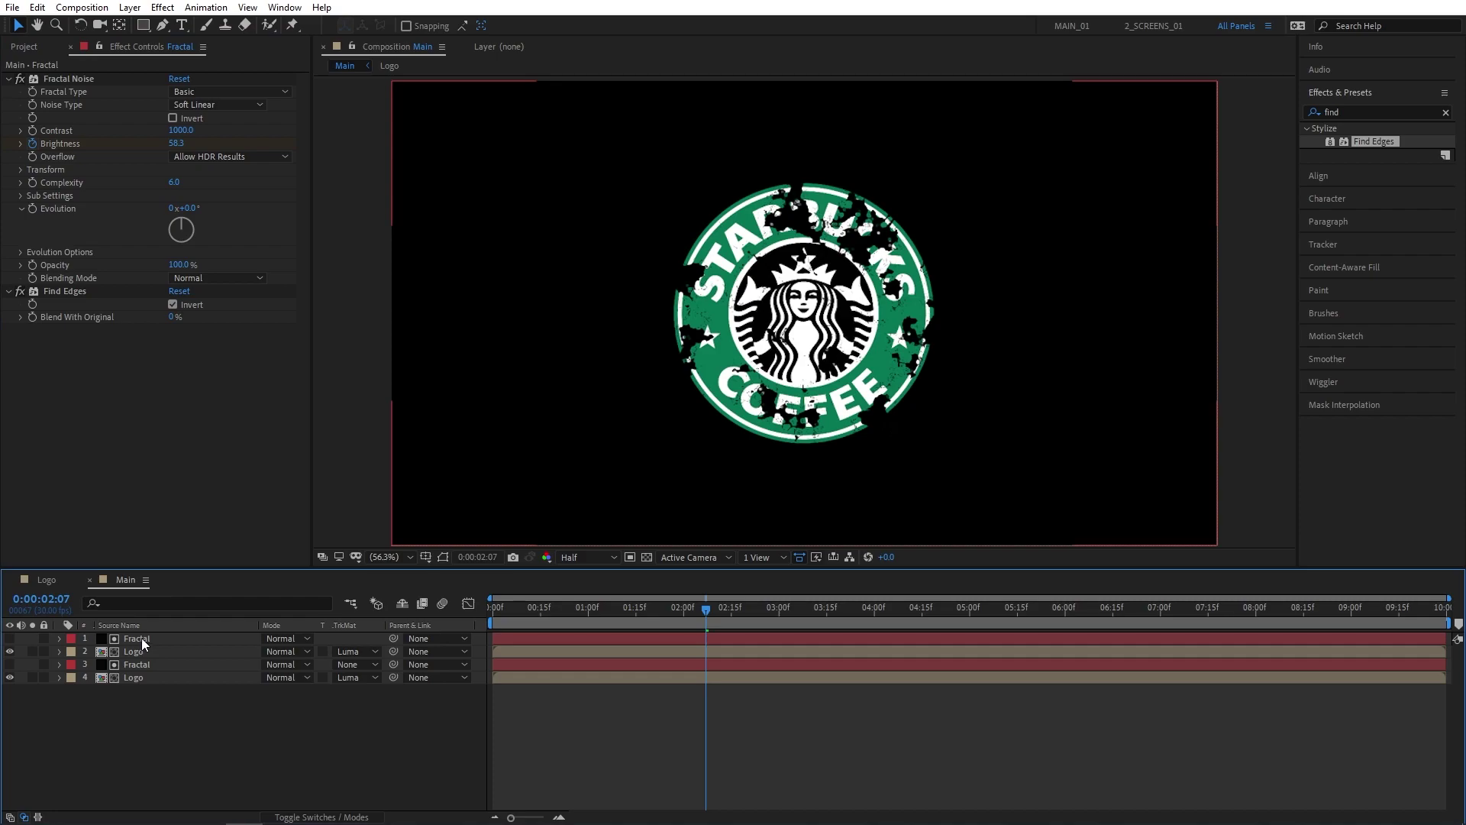
click(146, 651)
right_click(144, 647)
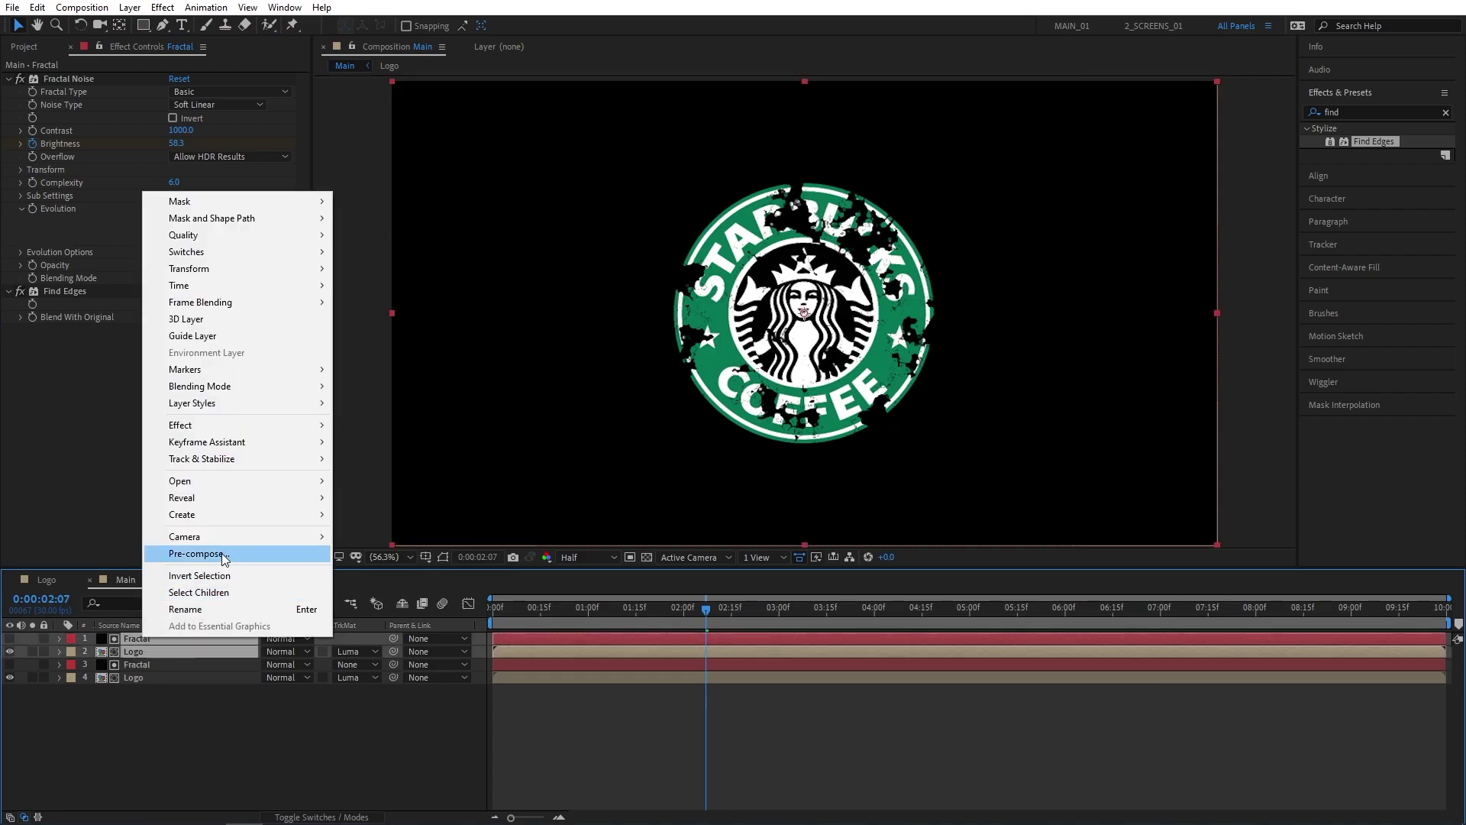
click(195, 554)
text(Emitter)
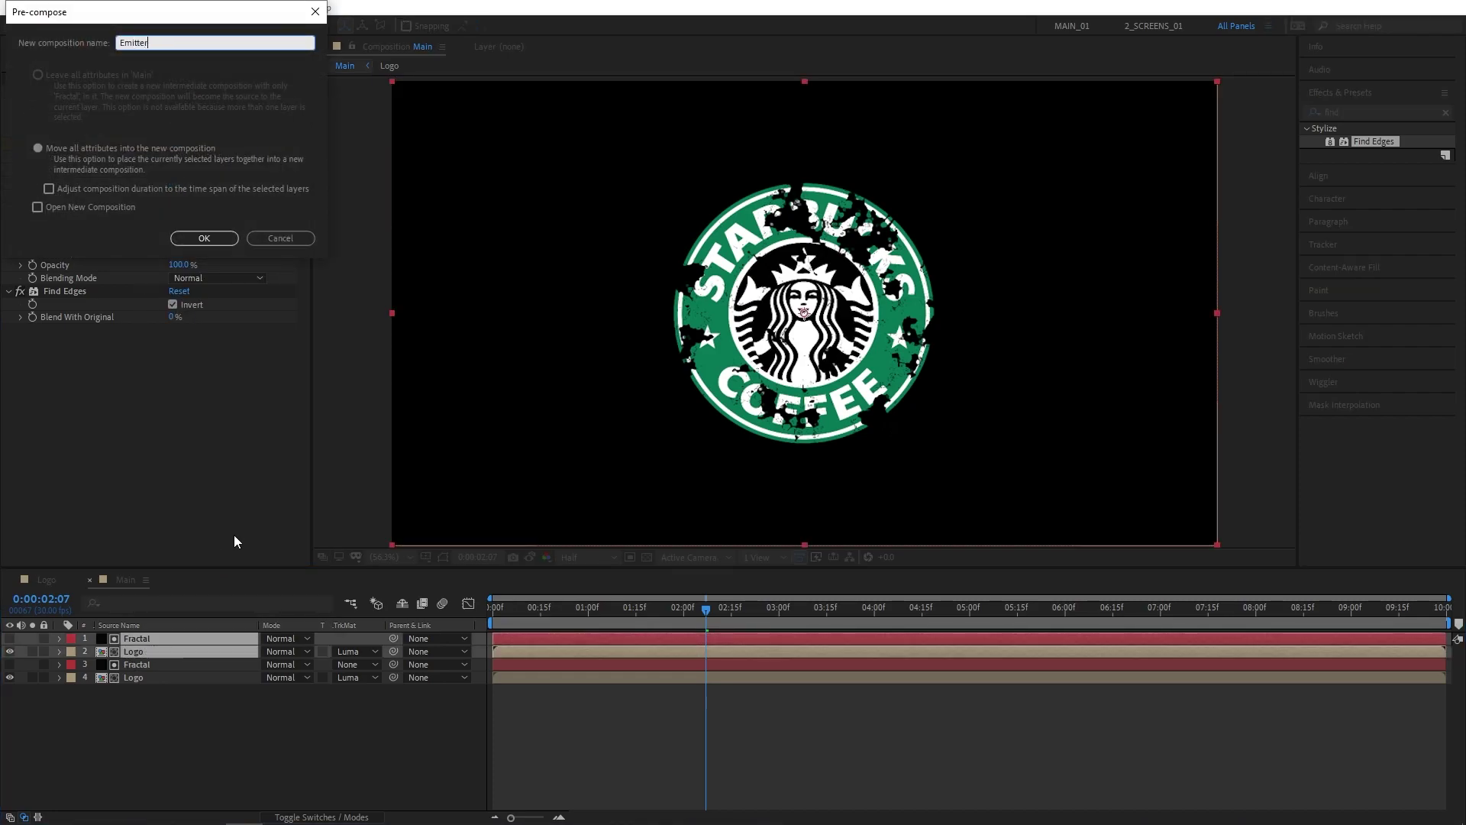
click(214, 239)
click(10, 638)
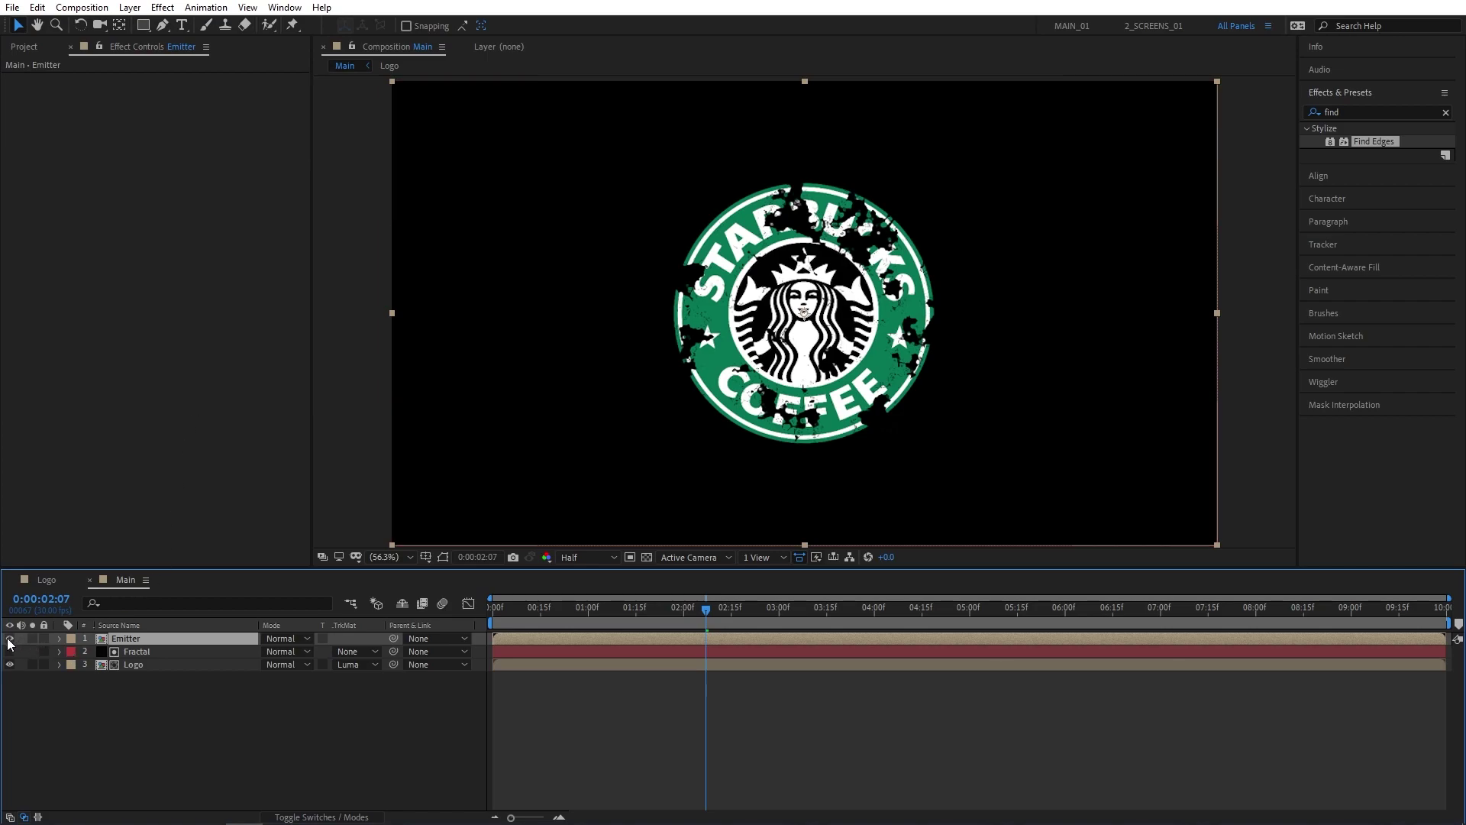
click(352, 815)
Make the Emitter layer 3D and add a new solid named Particles.
click(347, 639)
click(269, 758)
right_click(135, 722)
mouse_move(177, 551)
click(377, 590)
text(Parti)
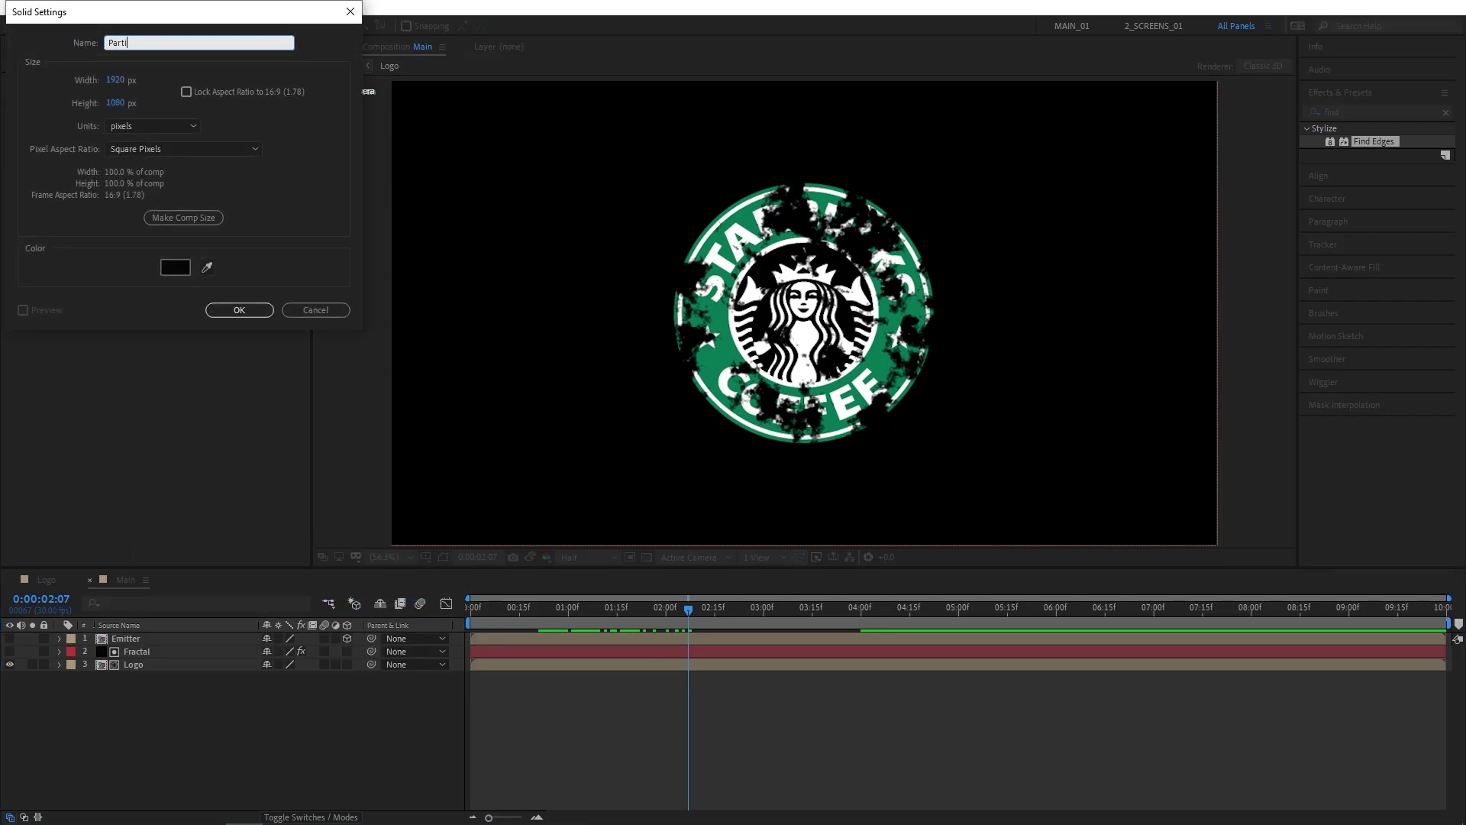
text(cles)
key(Return)
Apply Trapcode Particular to the Particles layer.
click(1326, 112)
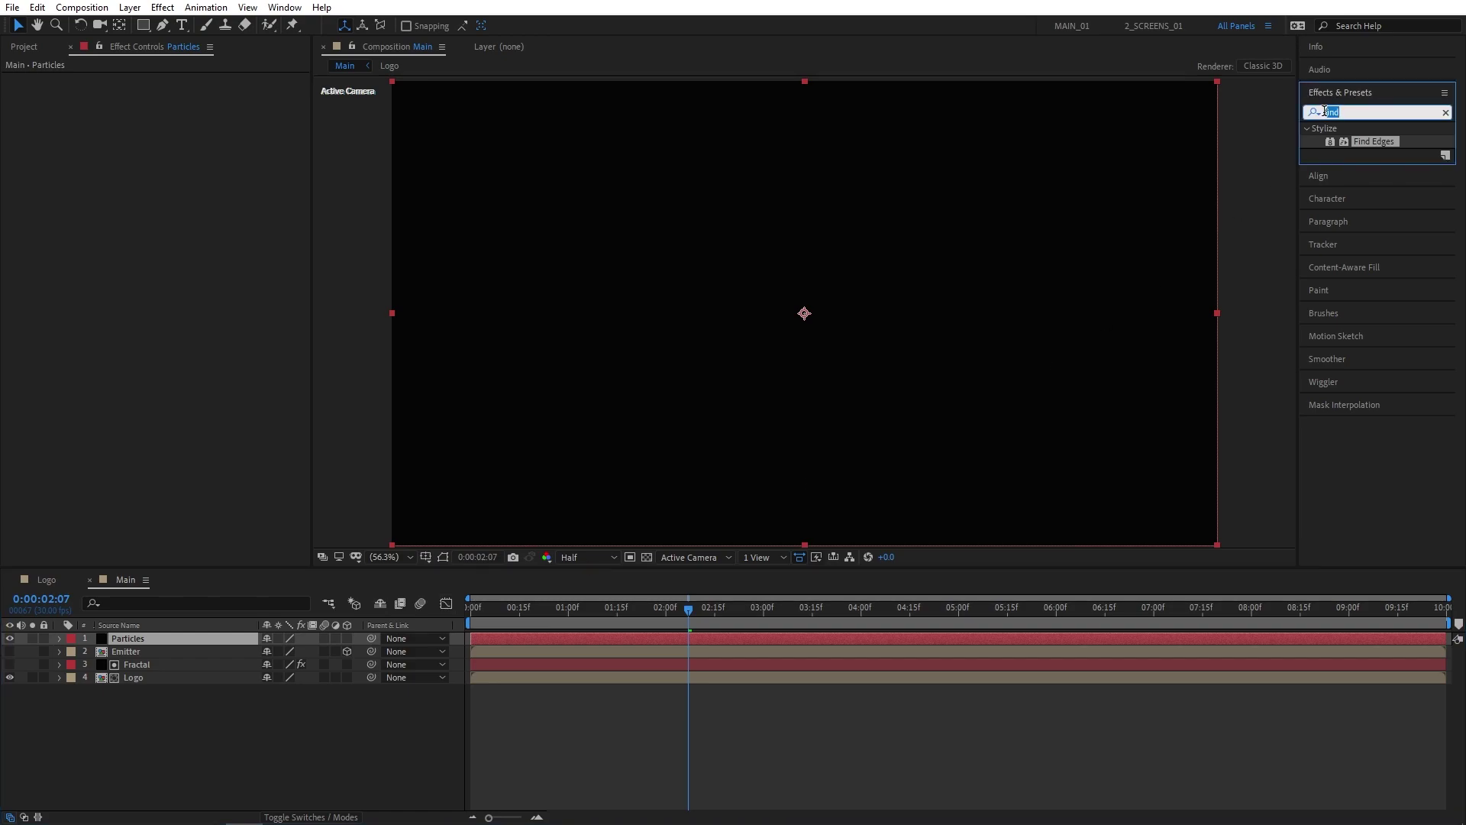
text(partic)
drag(1358, 144, 183, 639)
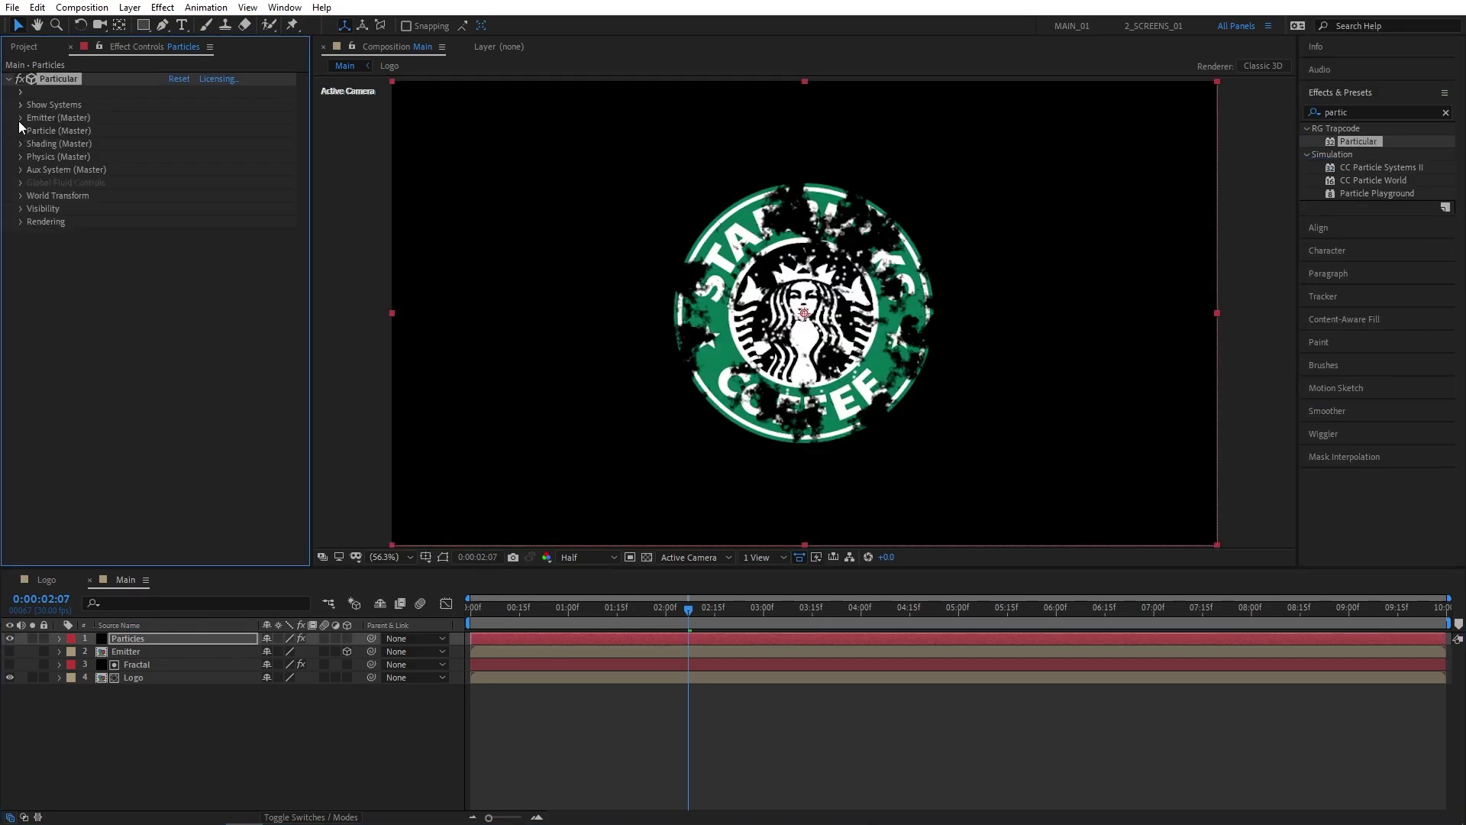
Set Particular's emitter to 800000 particles/sec with Emitter Type Layer.
click(20, 118)
click(178, 144)
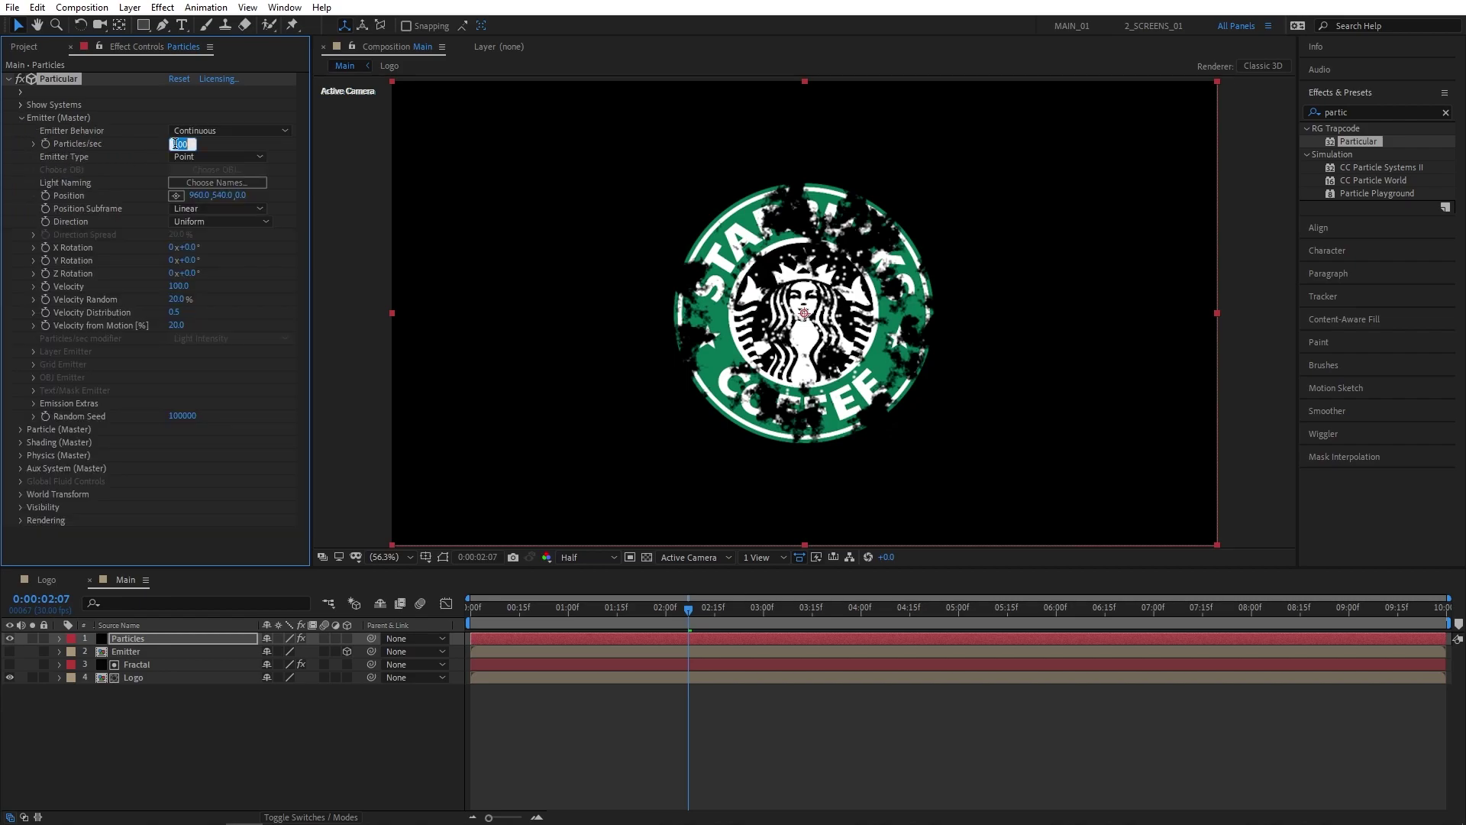
text(800000)
key(Return)
key(Return)
click(216, 156)
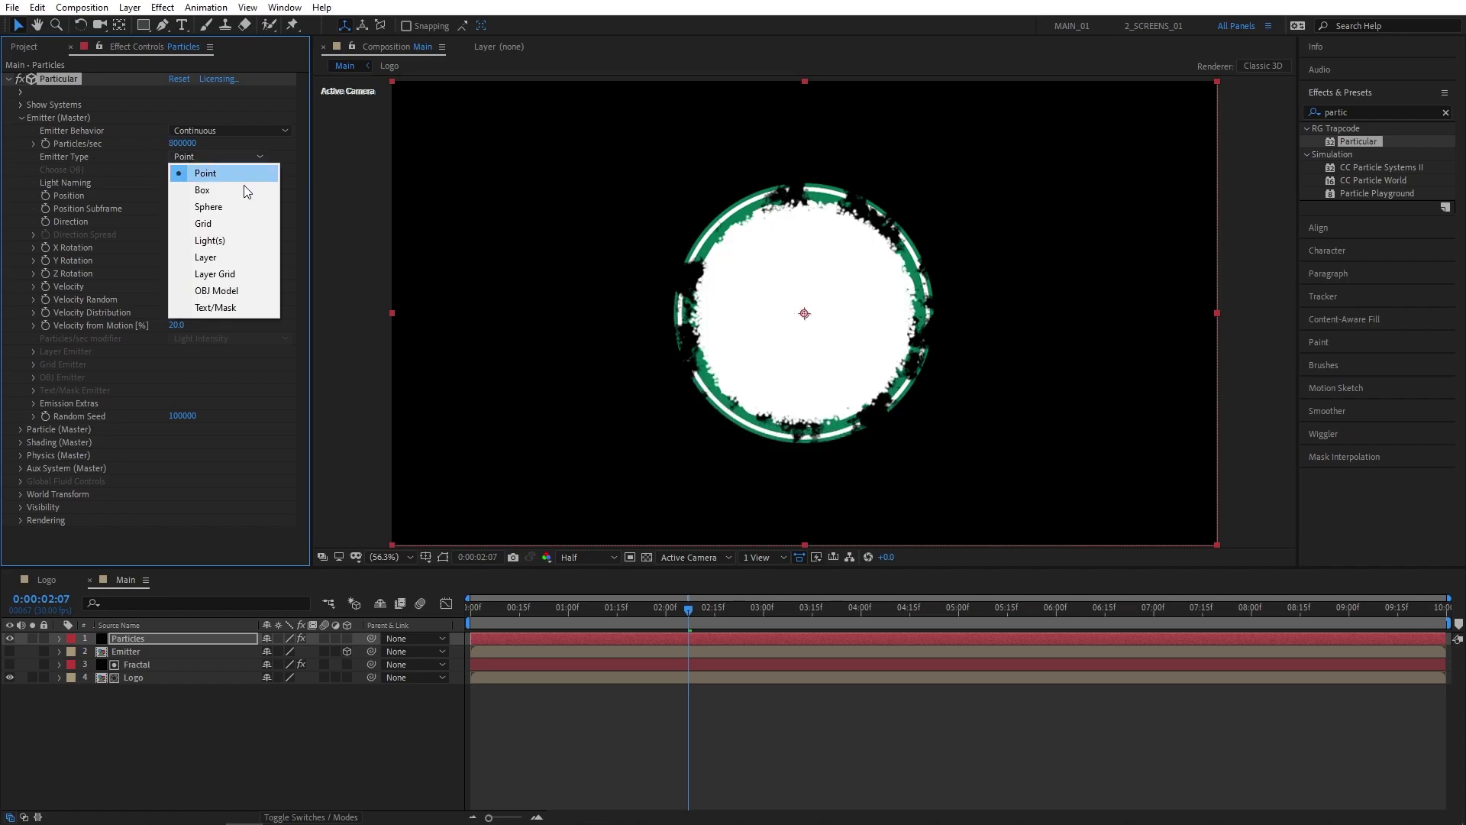
click(224, 249)
Set emitter Velocity to 0 and Emitter Size Z to 50.
click(176, 286)
text(0)
key(Return)
click(176, 338)
text(5)
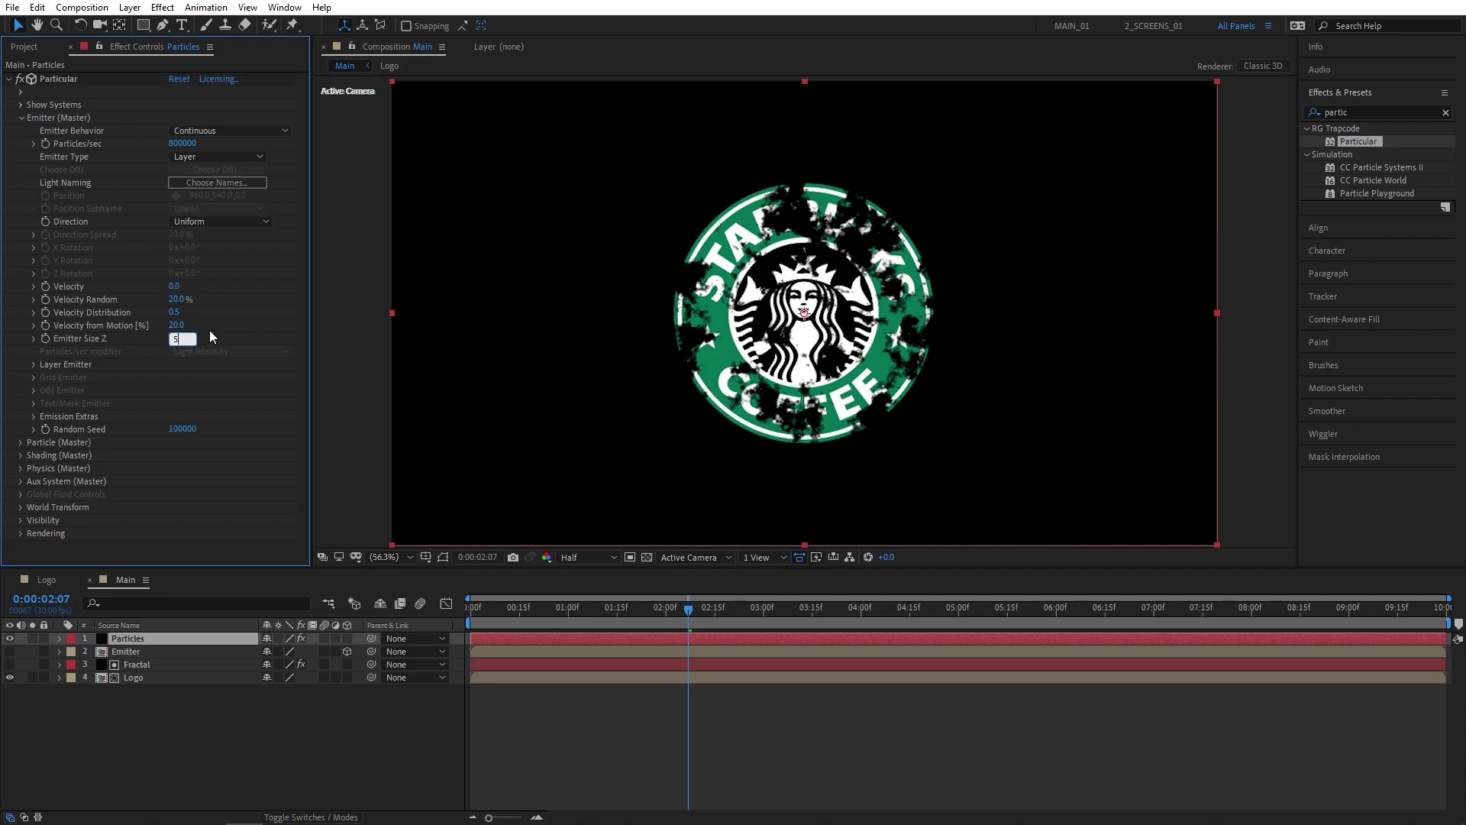
key(Return)
Choose the Emitter layer as the Layer Emitter source.
click(31, 365)
click(199, 377)
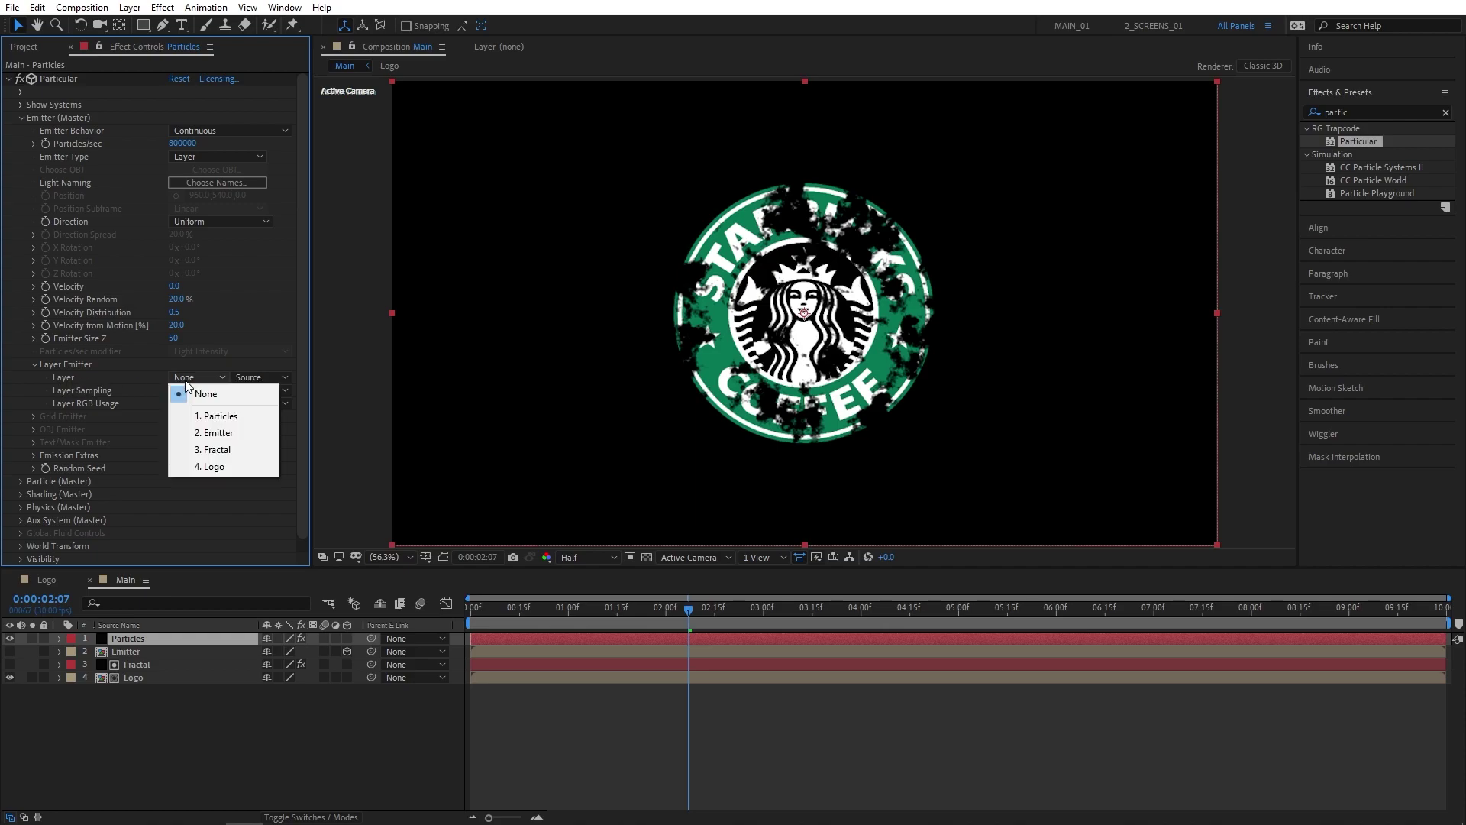
click(205, 433)
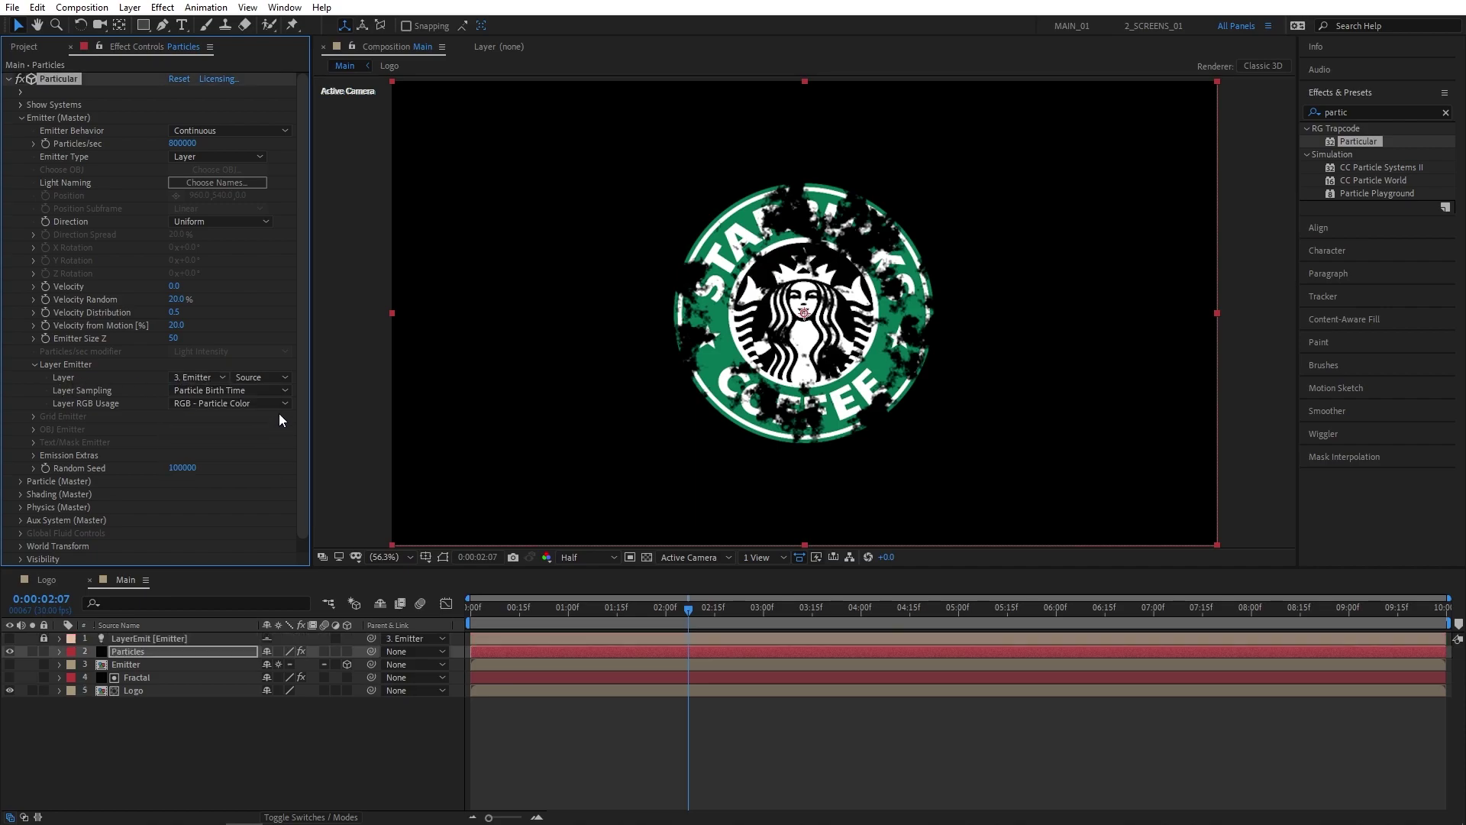
click(18, 482)
scroll(124, 443, down, 3)
Set particle Life to 2, Size to 3 and Size Random to 100%.
click(174, 272)
text(2)
key(Return)
click(175, 376)
text(3)
key(Return)
click(173, 389)
text(100)
key(Return)
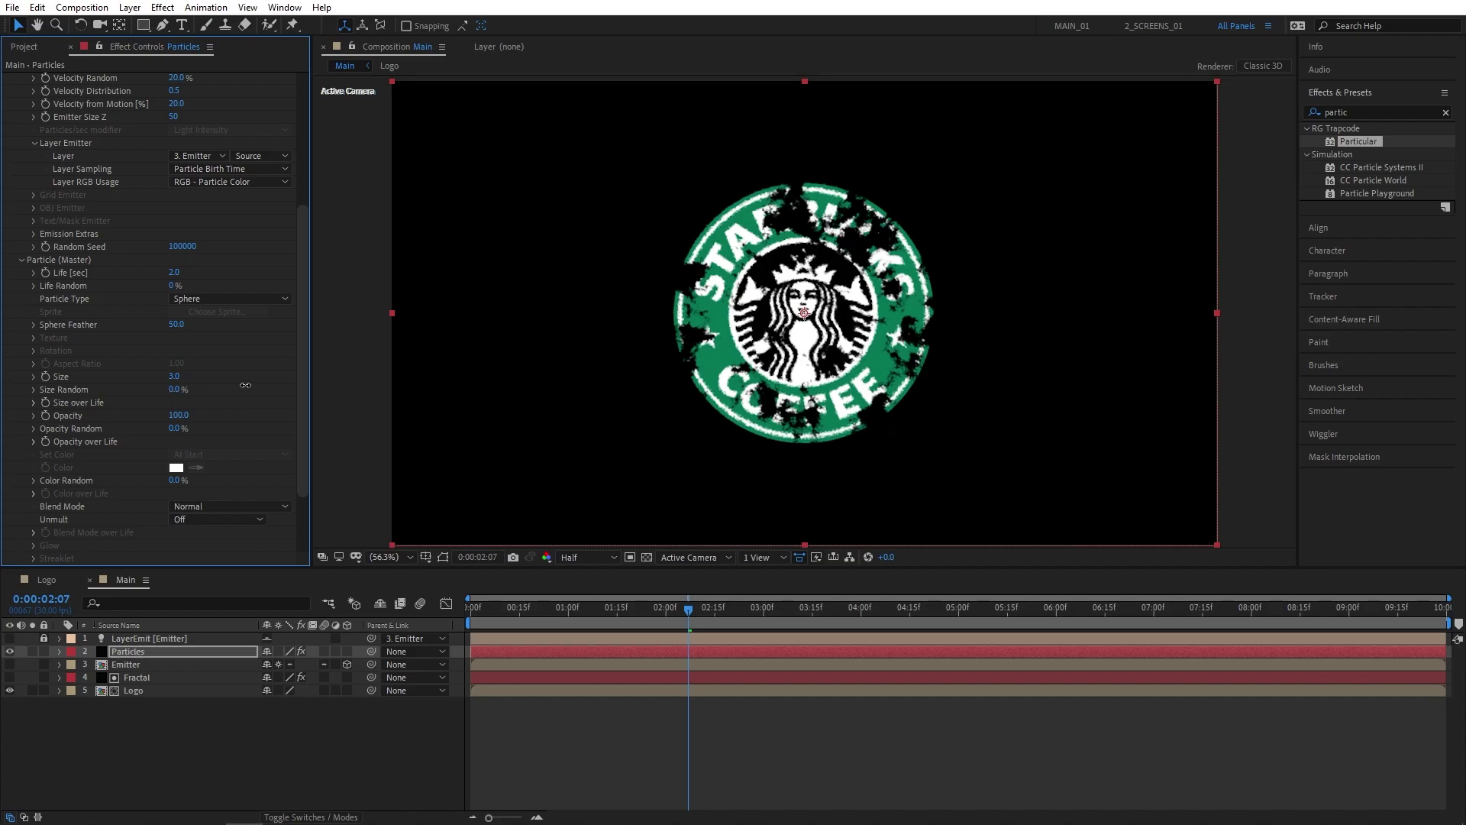
Apply a descending Size over Life preset so particles shrink over their life.
click(35, 403)
click(259, 438)
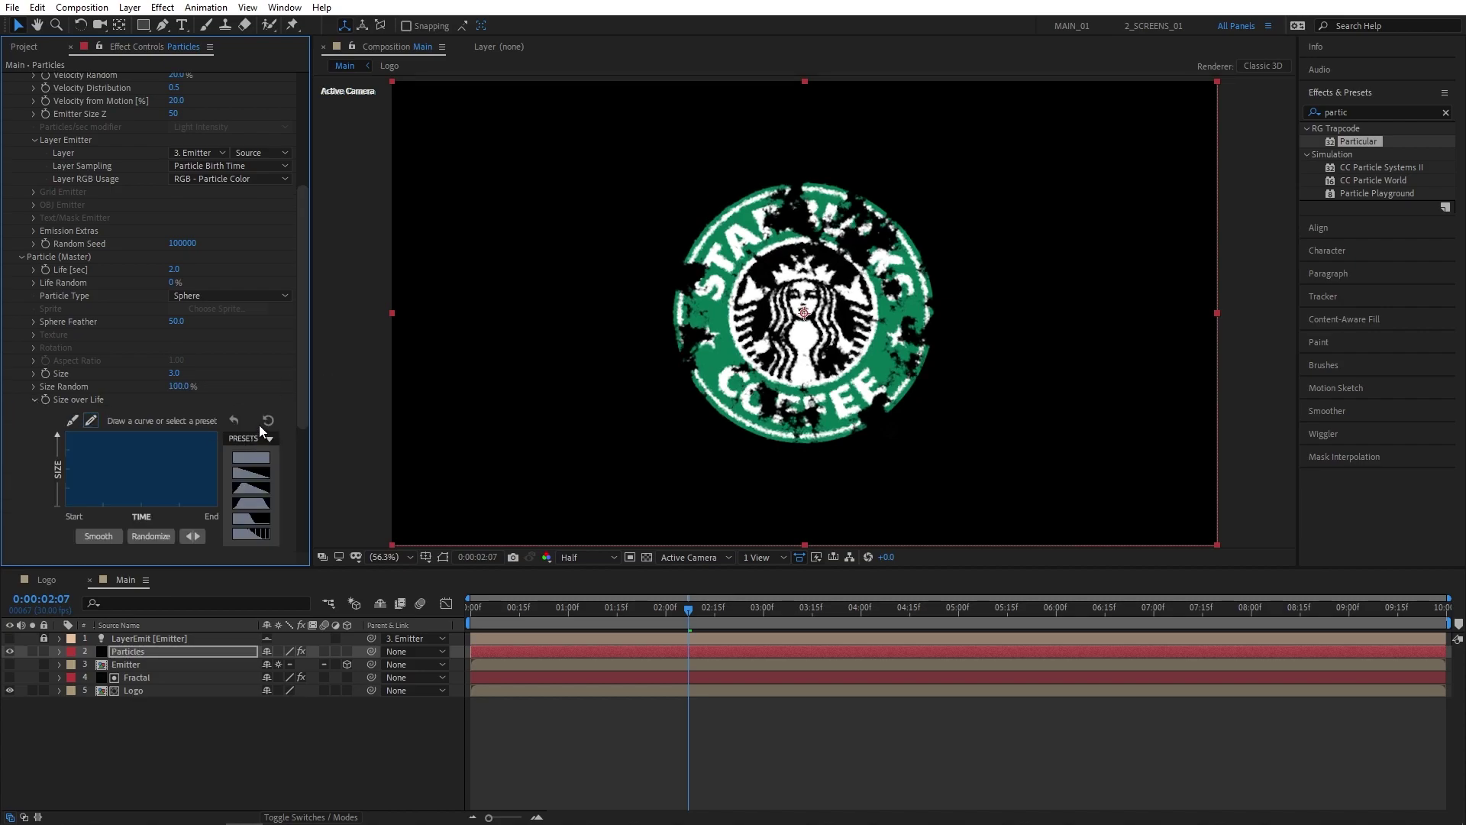
click(255, 474)
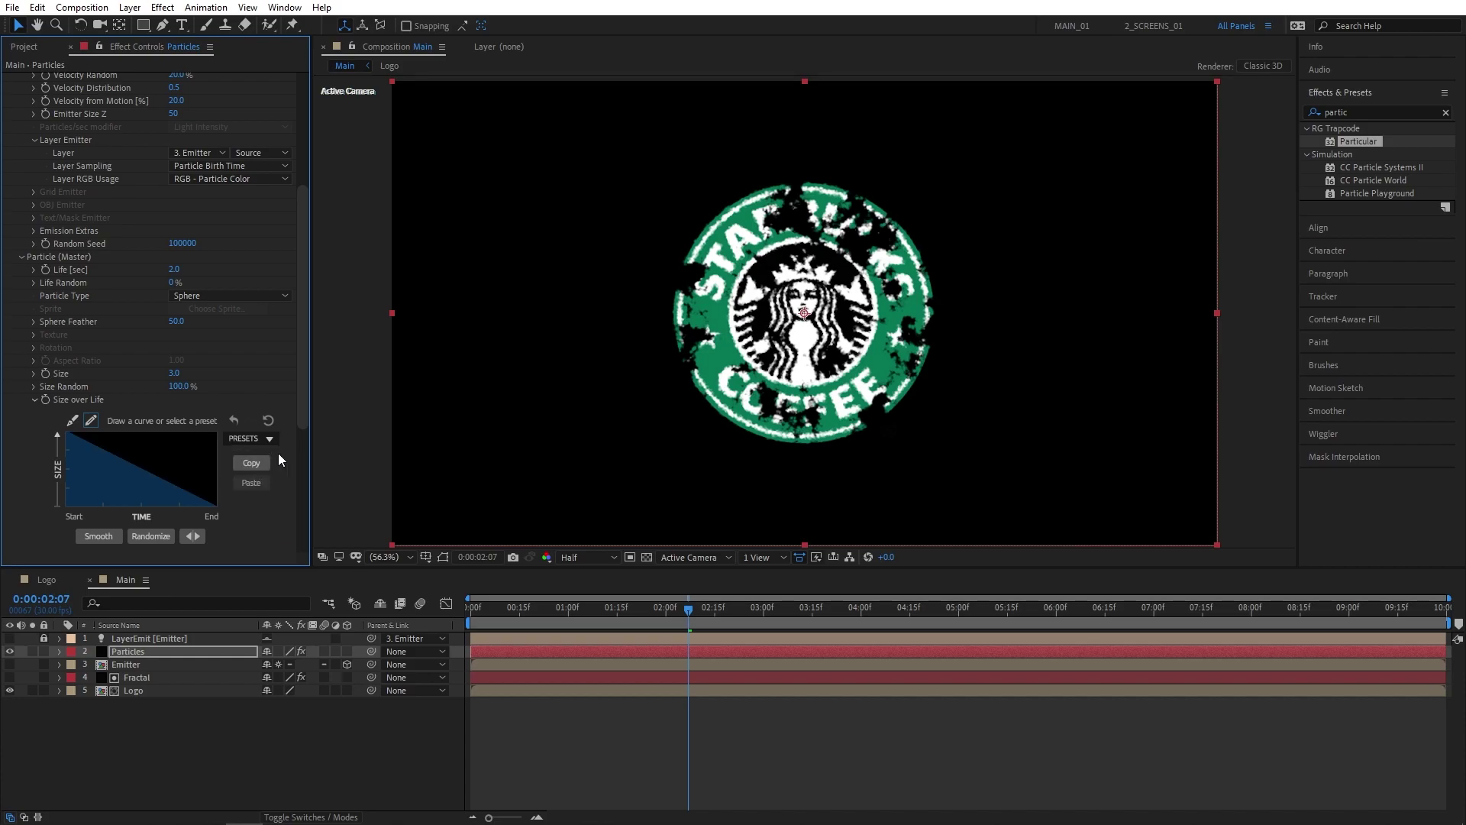
drag(300, 430, 304, 566)
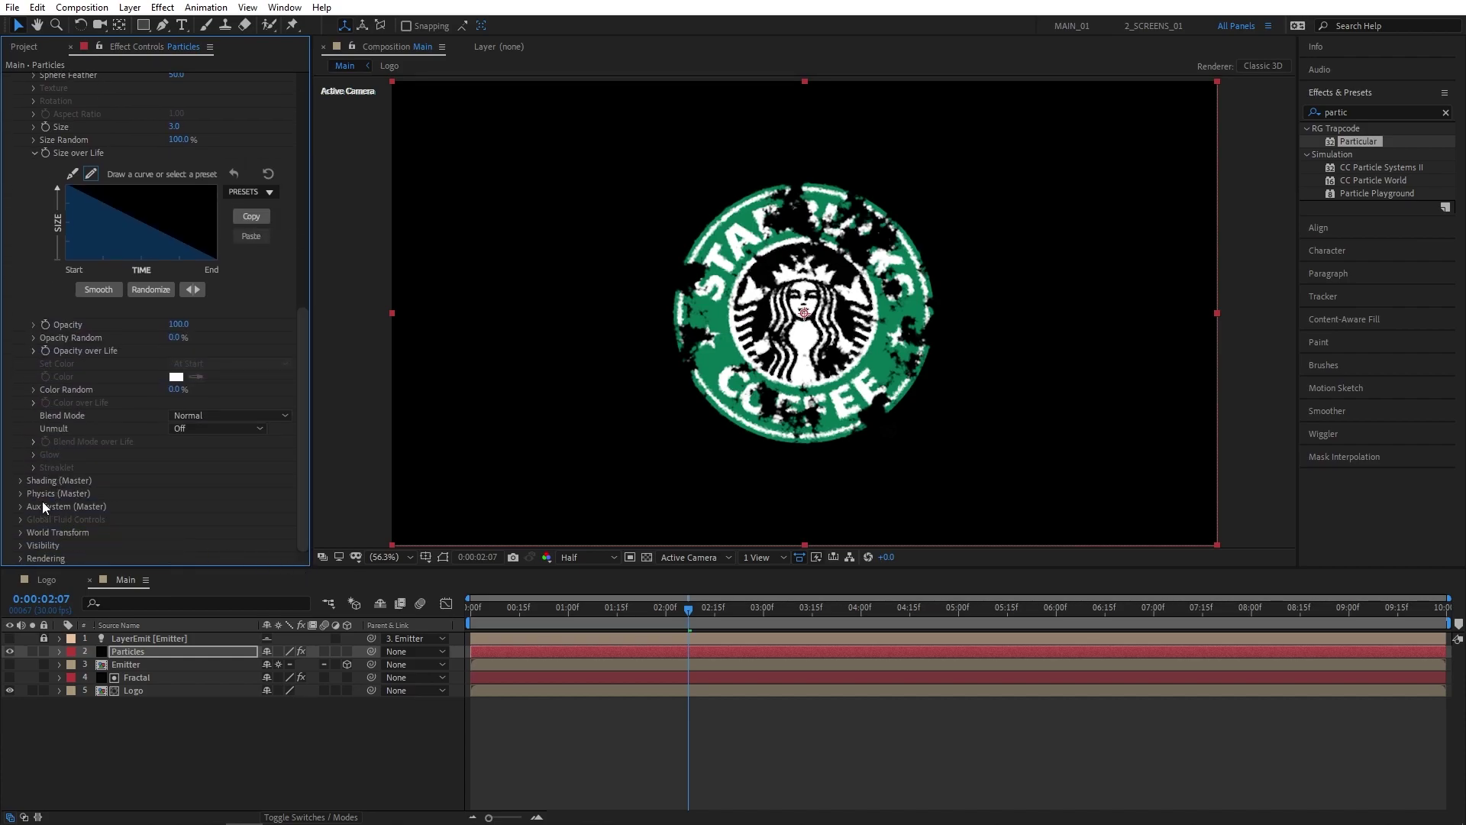
Turn Shadowlet for Main and Shadowlet for Aux on in Shading.
click(21, 480)
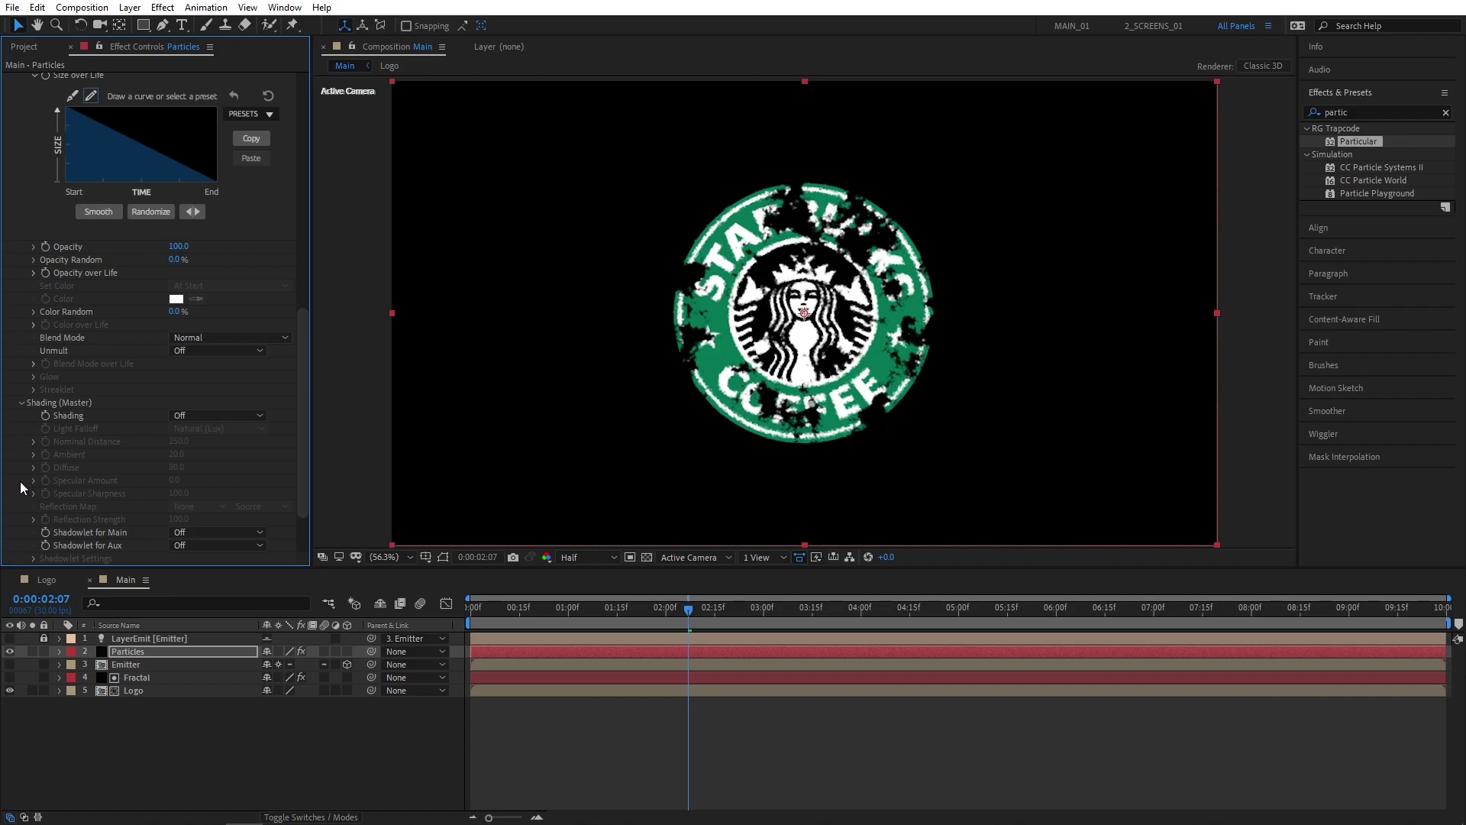
click(191, 533)
click(194, 562)
click(199, 545)
click(199, 571)
drag(304, 498, 304, 527)
Set Air wind to X 150, Y -90 and Z -100.
click(21, 503)
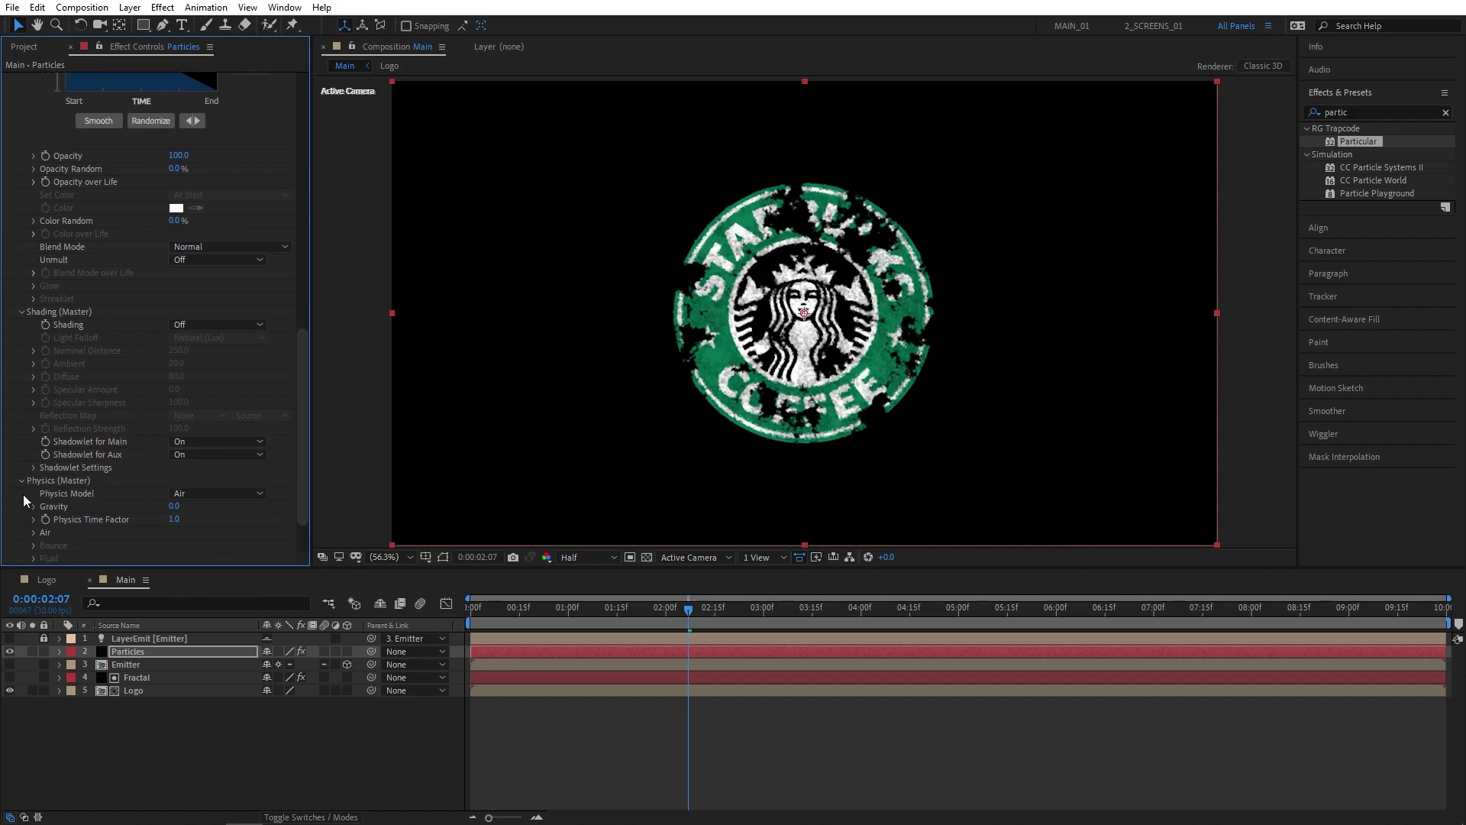
scroll(31, 533, down, 4)
click(173, 493)
text(150)
key(Return)
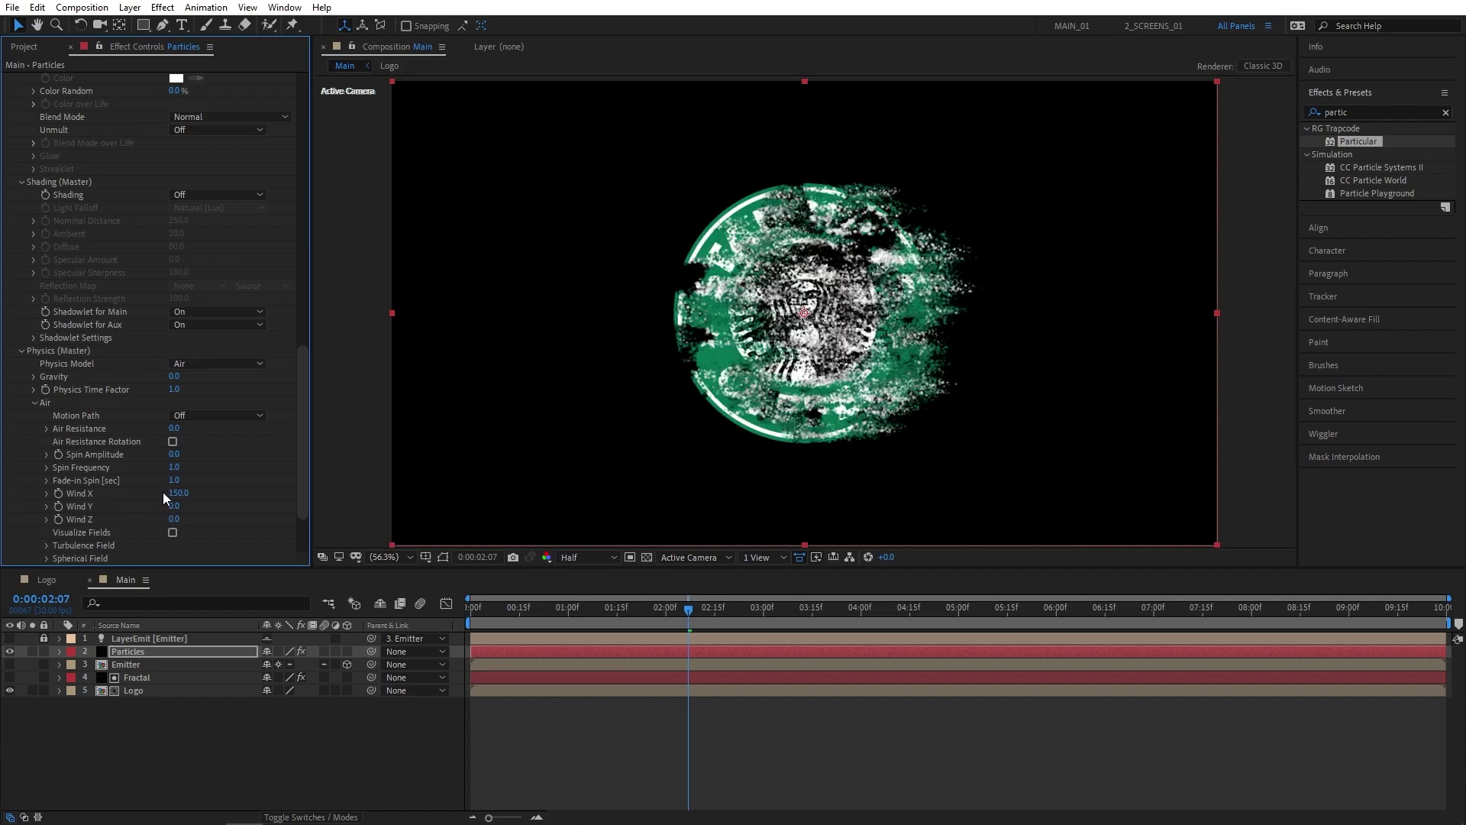
click(175, 506)
text(-30)
key(Return)
click(177, 506)
text(-90)
key(Return)
click(175, 518)
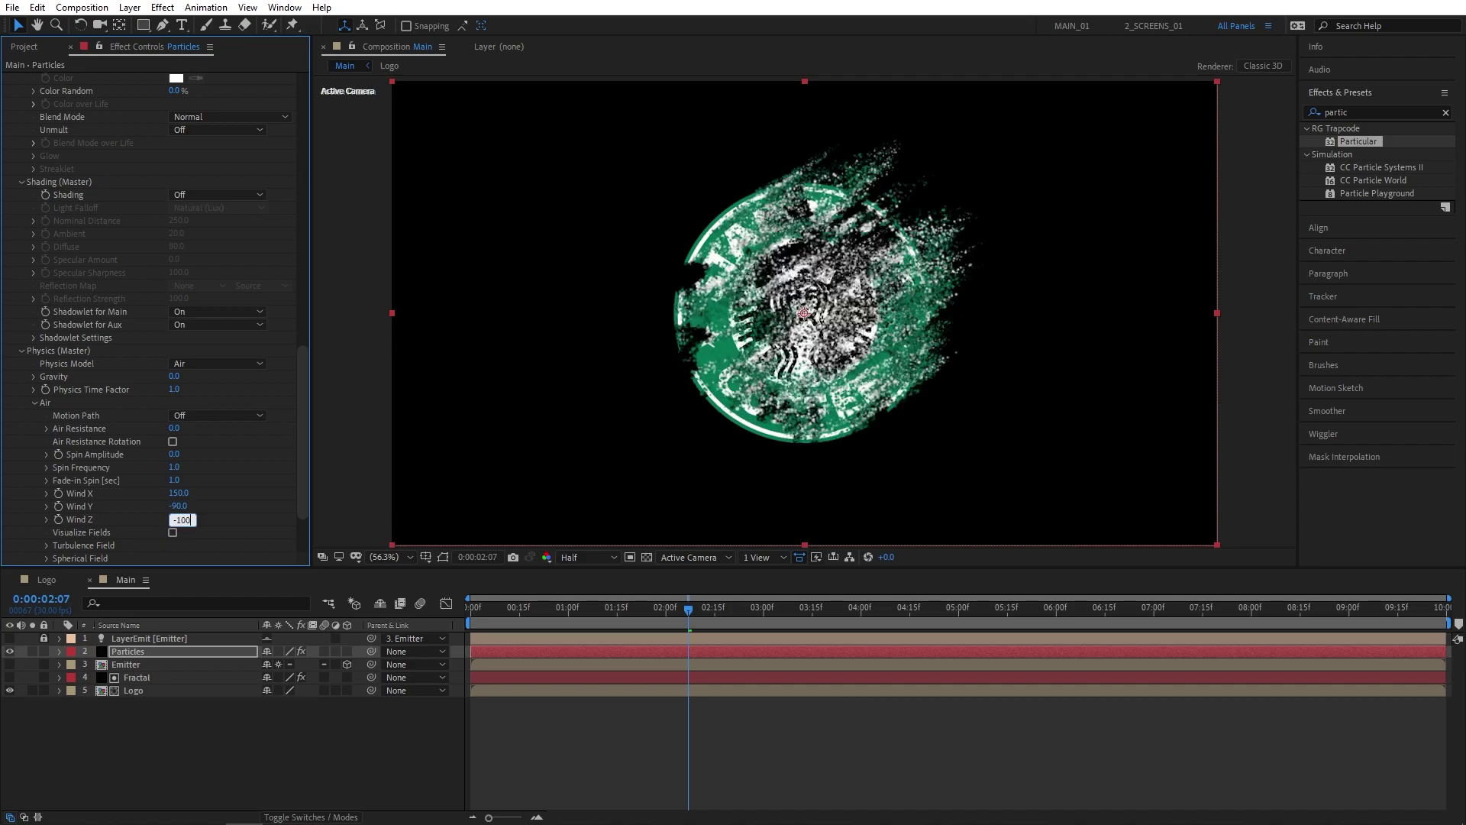
text(-100)
key(Return)
Set Turbulence Field Affect Position to 400.
scroll(86, 456, down, 3)
click(47, 454)
scroll(47, 458, down, 3)
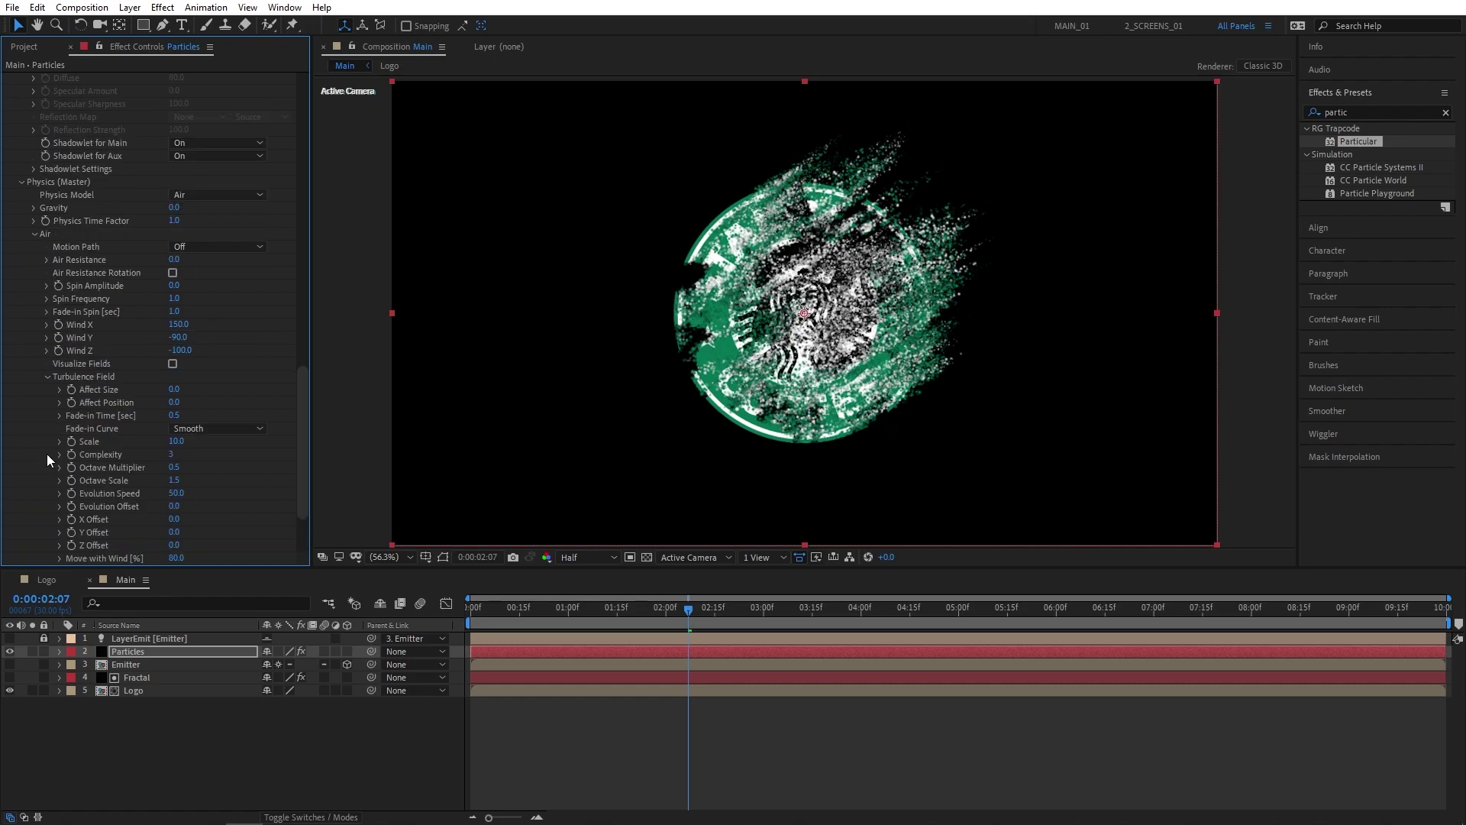
click(174, 400)
text(400)
key(Return)
drag(301, 409, 303, 458)
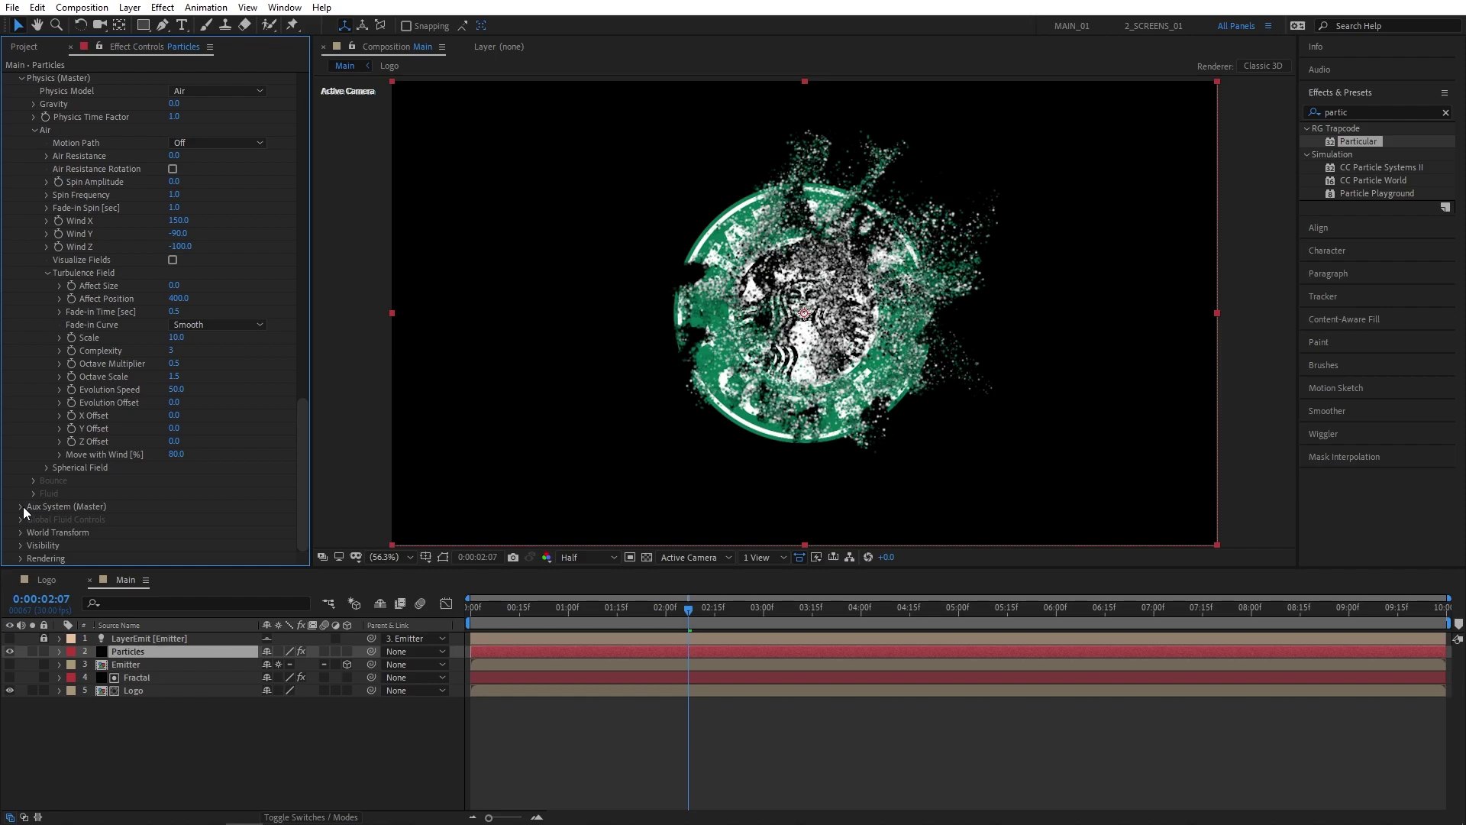
click(191, 208)
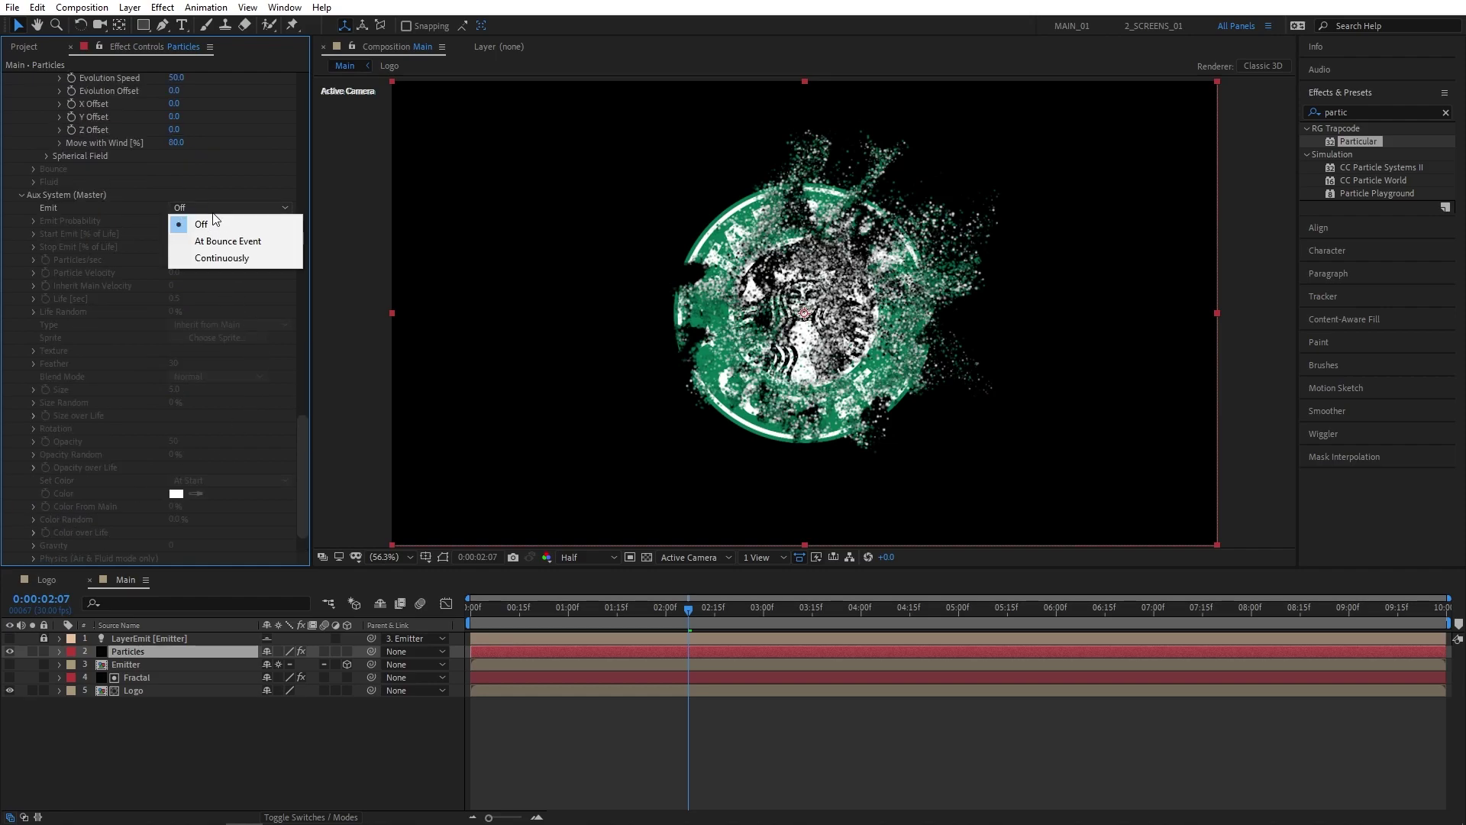
Set the Aux System to emit continuously with Color From Main at 100%.
click(204, 262)
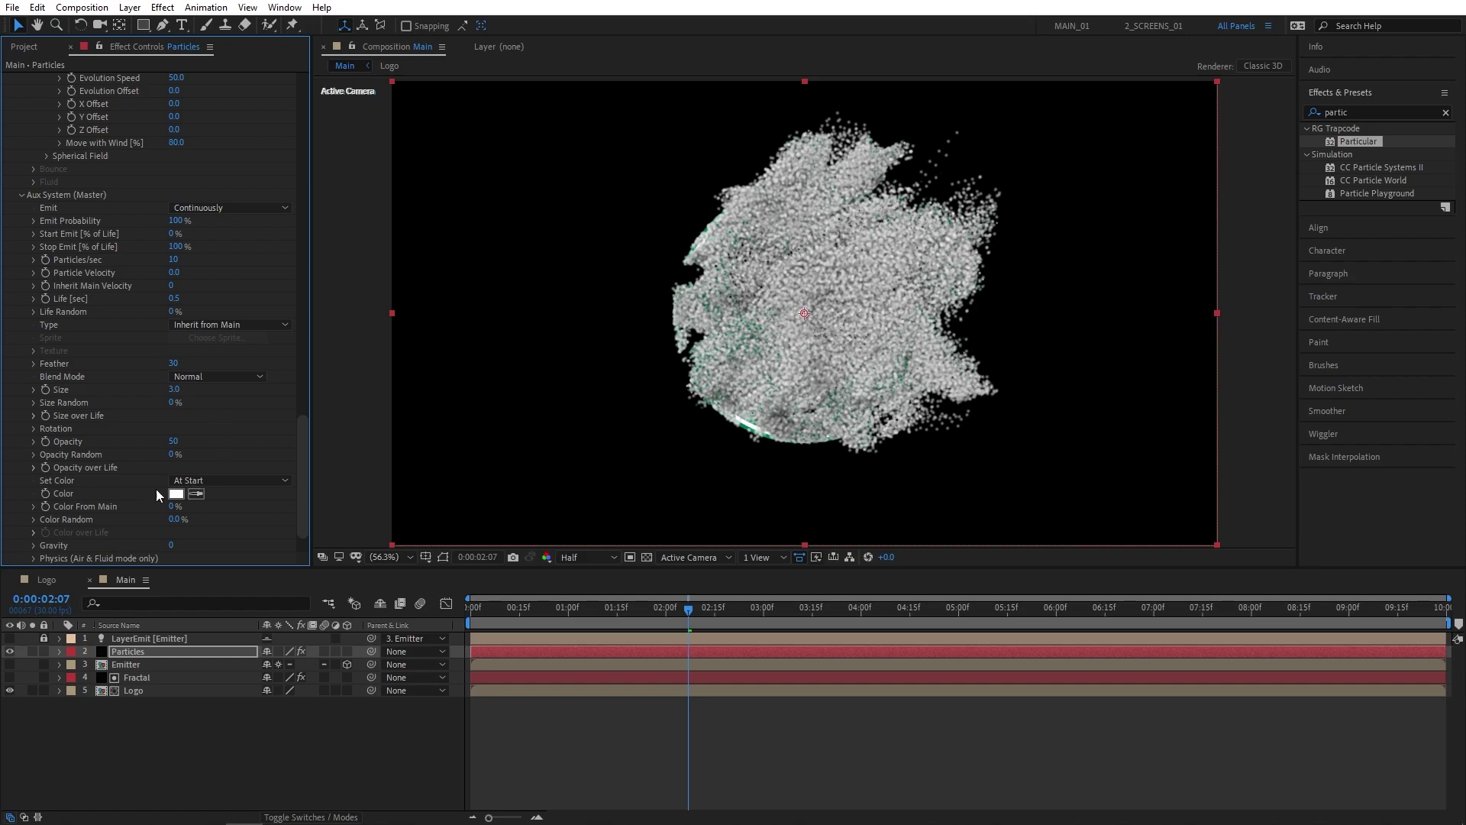
click(174, 507)
text(100)
key(Return)
Give aux particles Wind Affect 100% and Turbulence Position 200, then preview a later frame.
scroll(301, 510, down, 2)
click(34, 507)
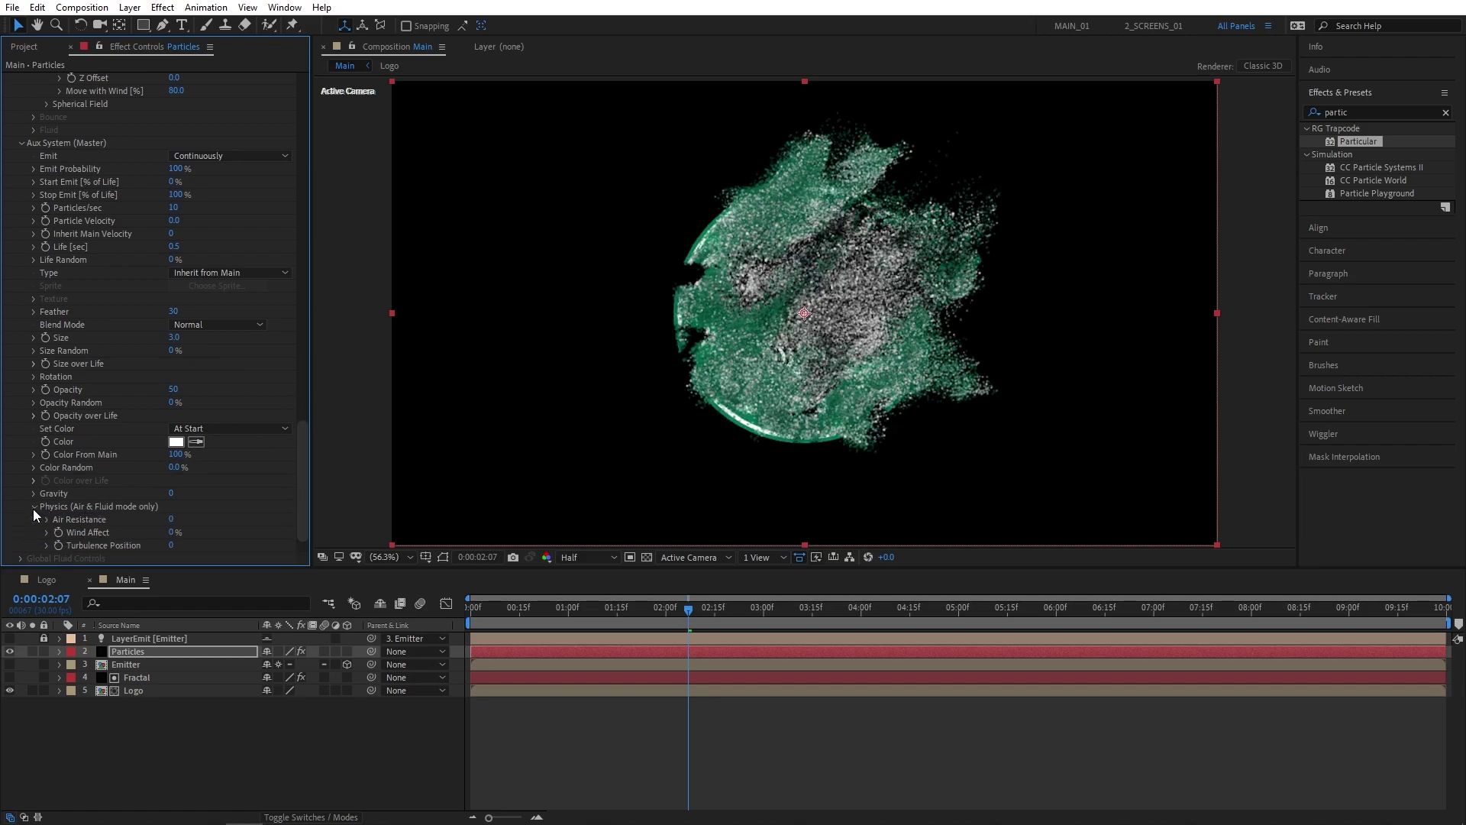
click(173, 532)
text(100)
key(Return)
click(170, 545)
text(200)
key(Return)
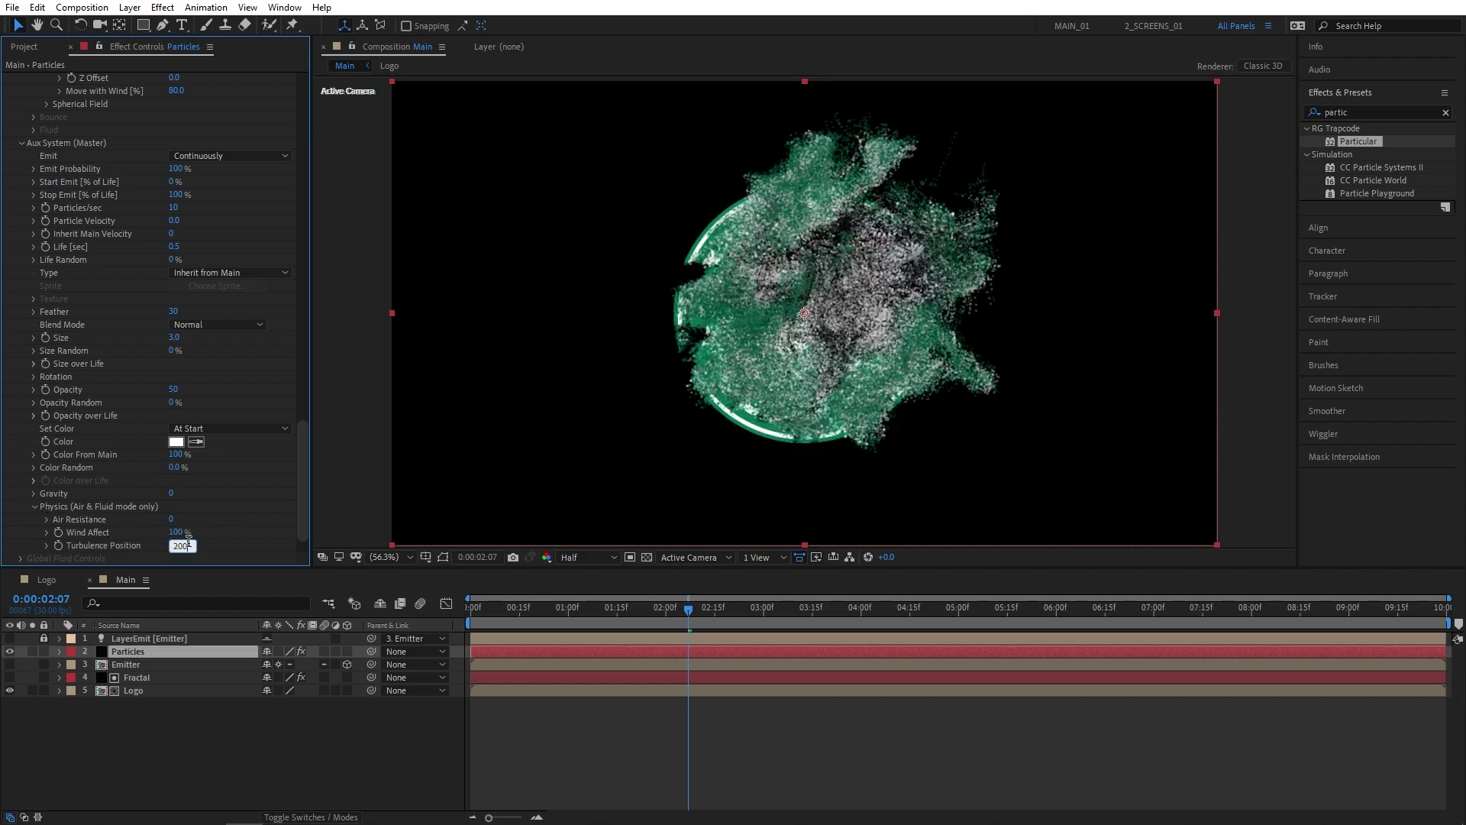
drag(504, 603, 715, 604)
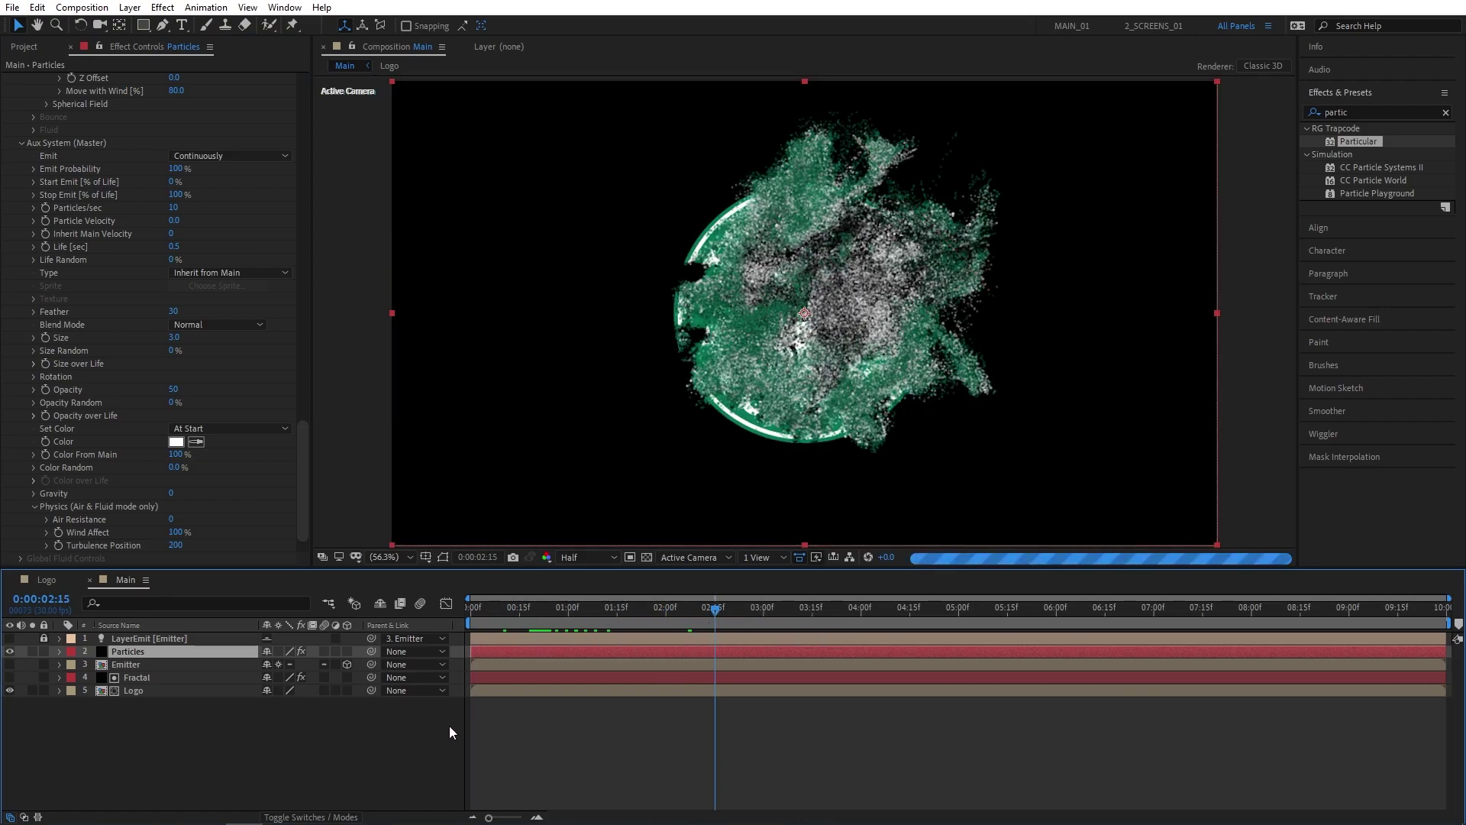
Find the Glow effect in Effects & Presets and drop it onto the Particles layer.
click(1336, 112)
text(glow)
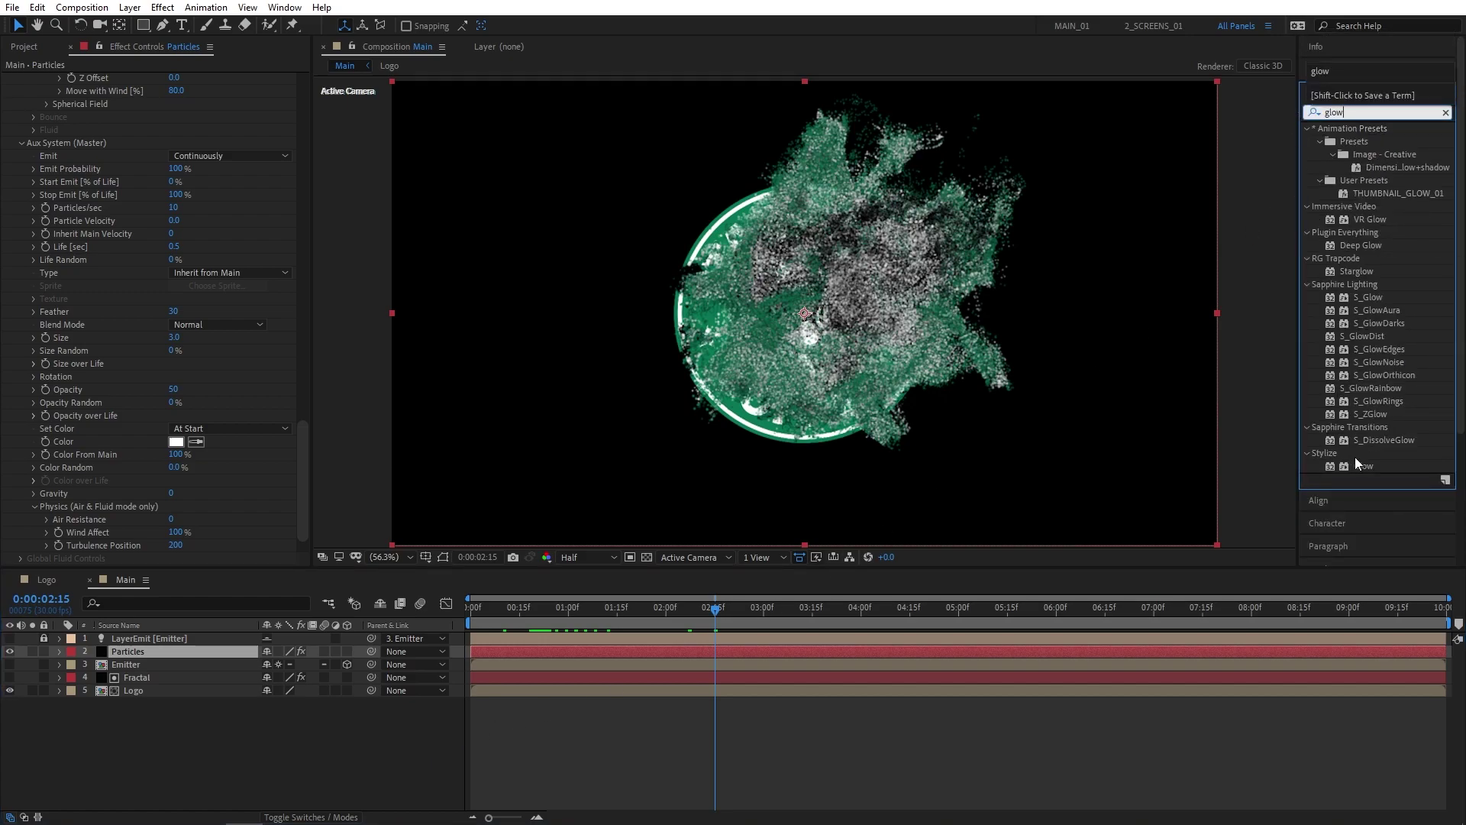
drag(1363, 465, 134, 646)
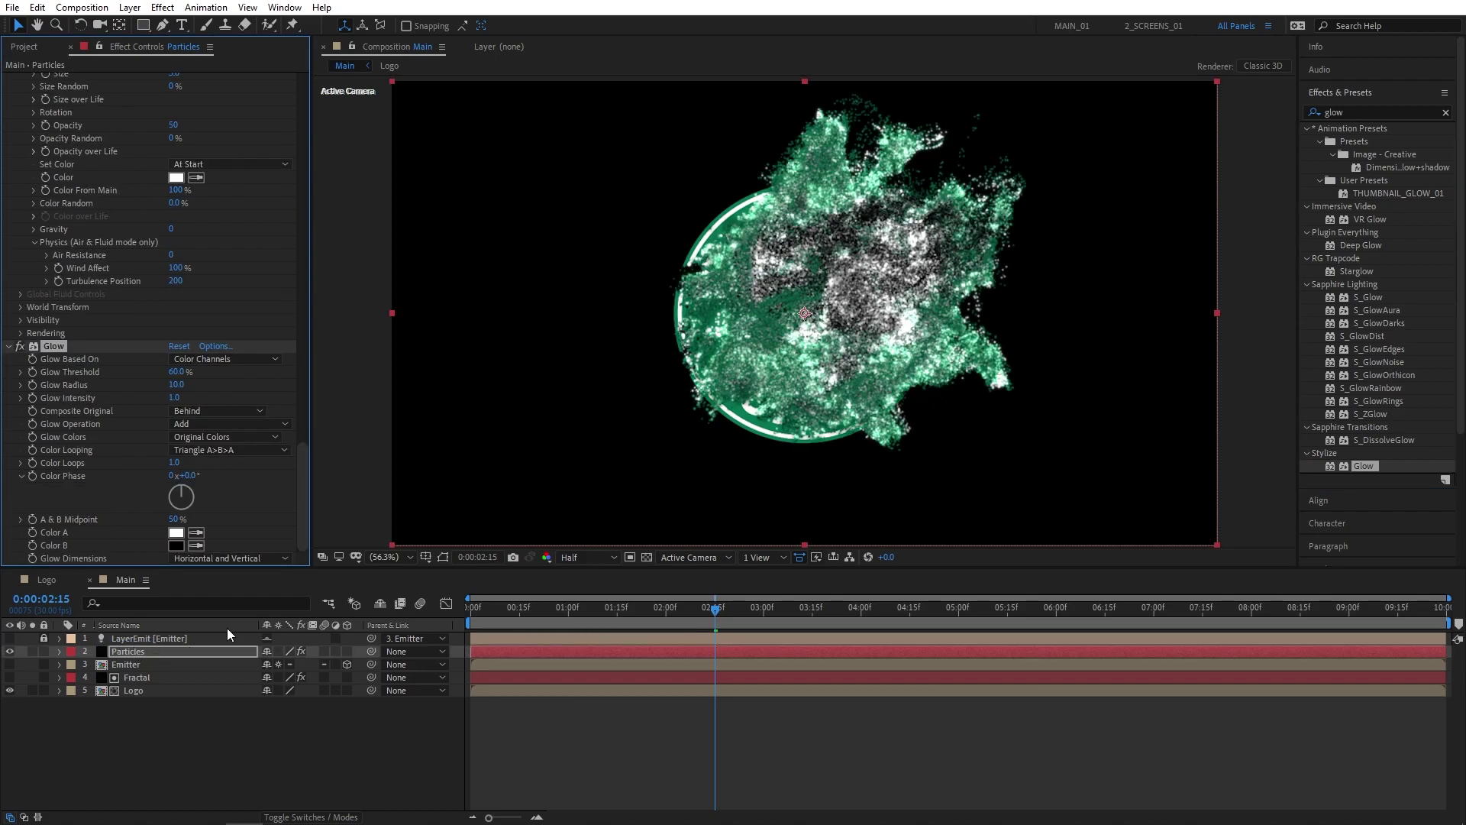
Set Glow Threshold to 100% and Glow Radius to 50, checking the result at a later frame.
drag(175, 372, 351, 362)
click(186, 379)
text(50)
key(Return)
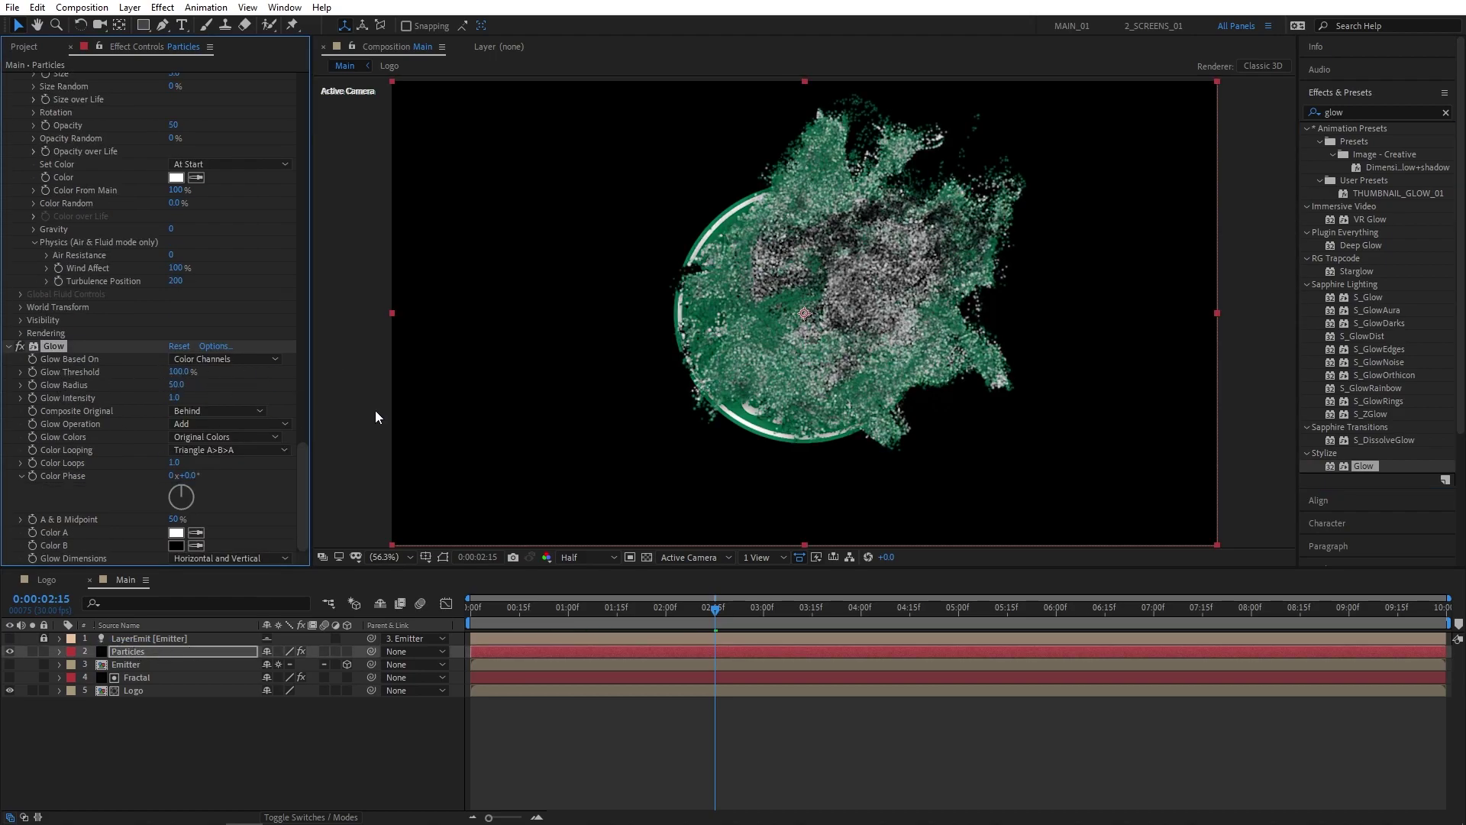
drag(692, 607, 755, 608)
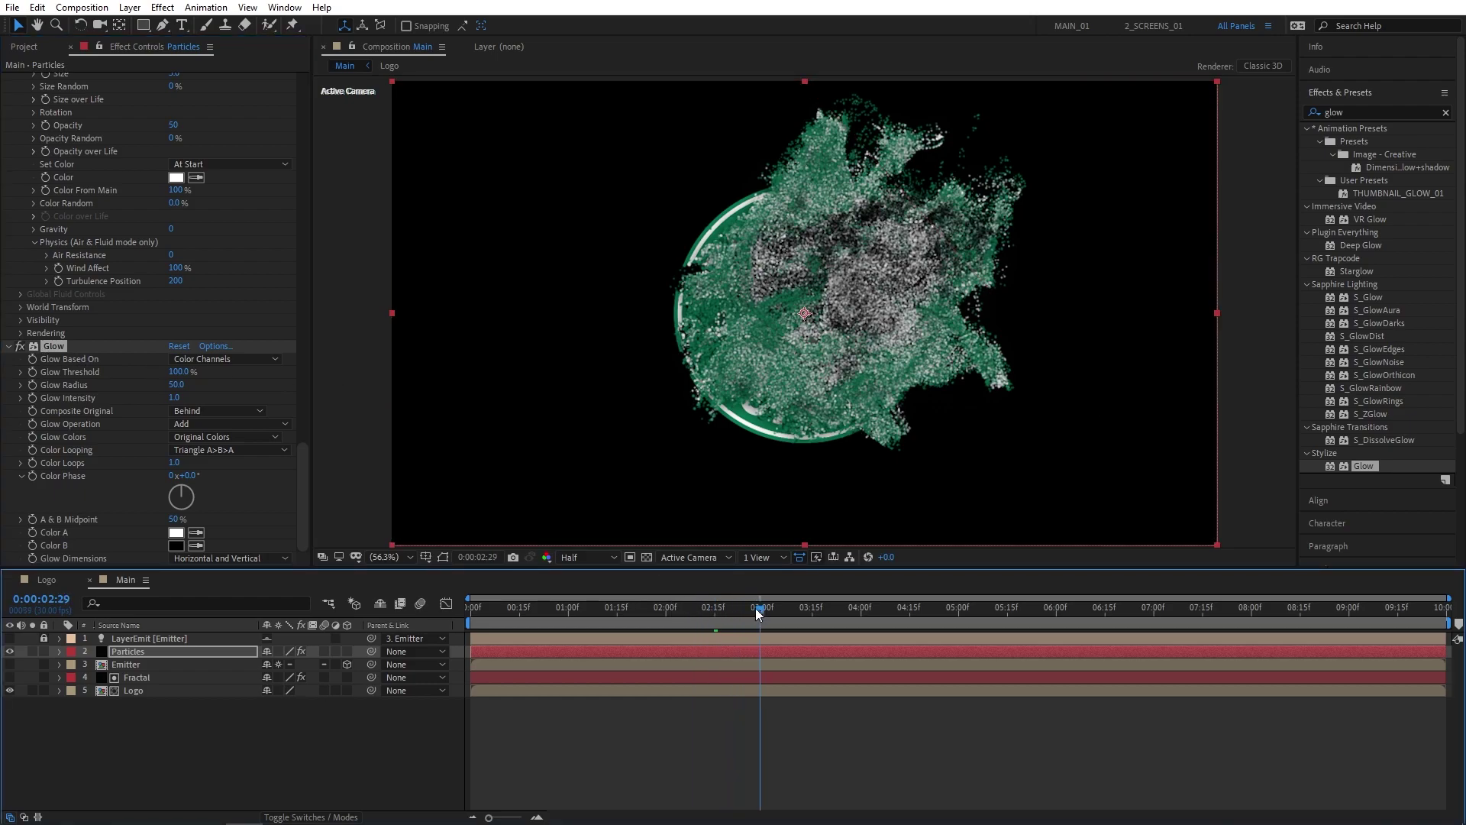
click(321, 727)
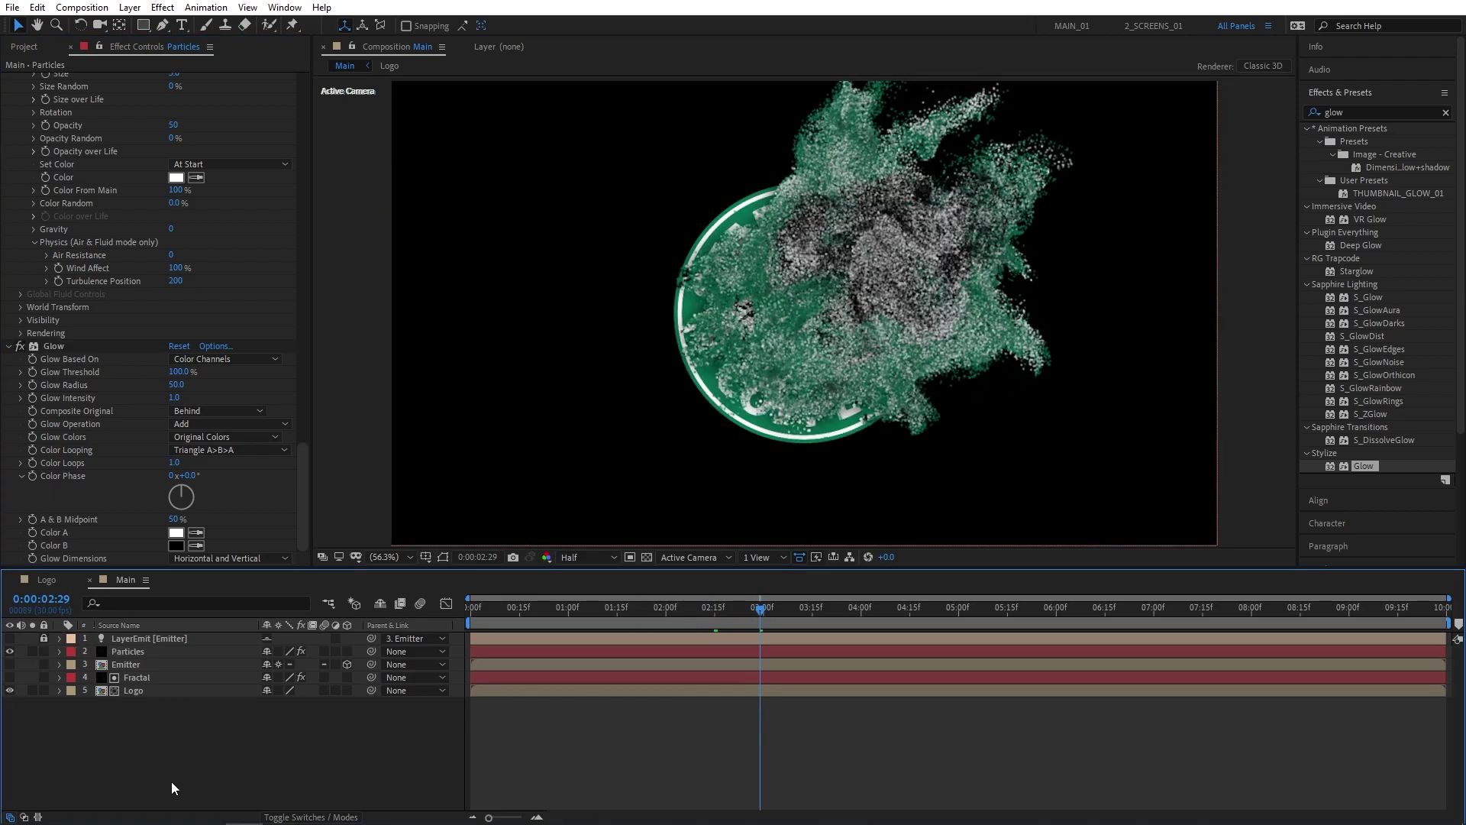
Create a new solid named BG and move it to the bottom of the layer stack.
right_click(141, 736)
mouse_move(218, 568)
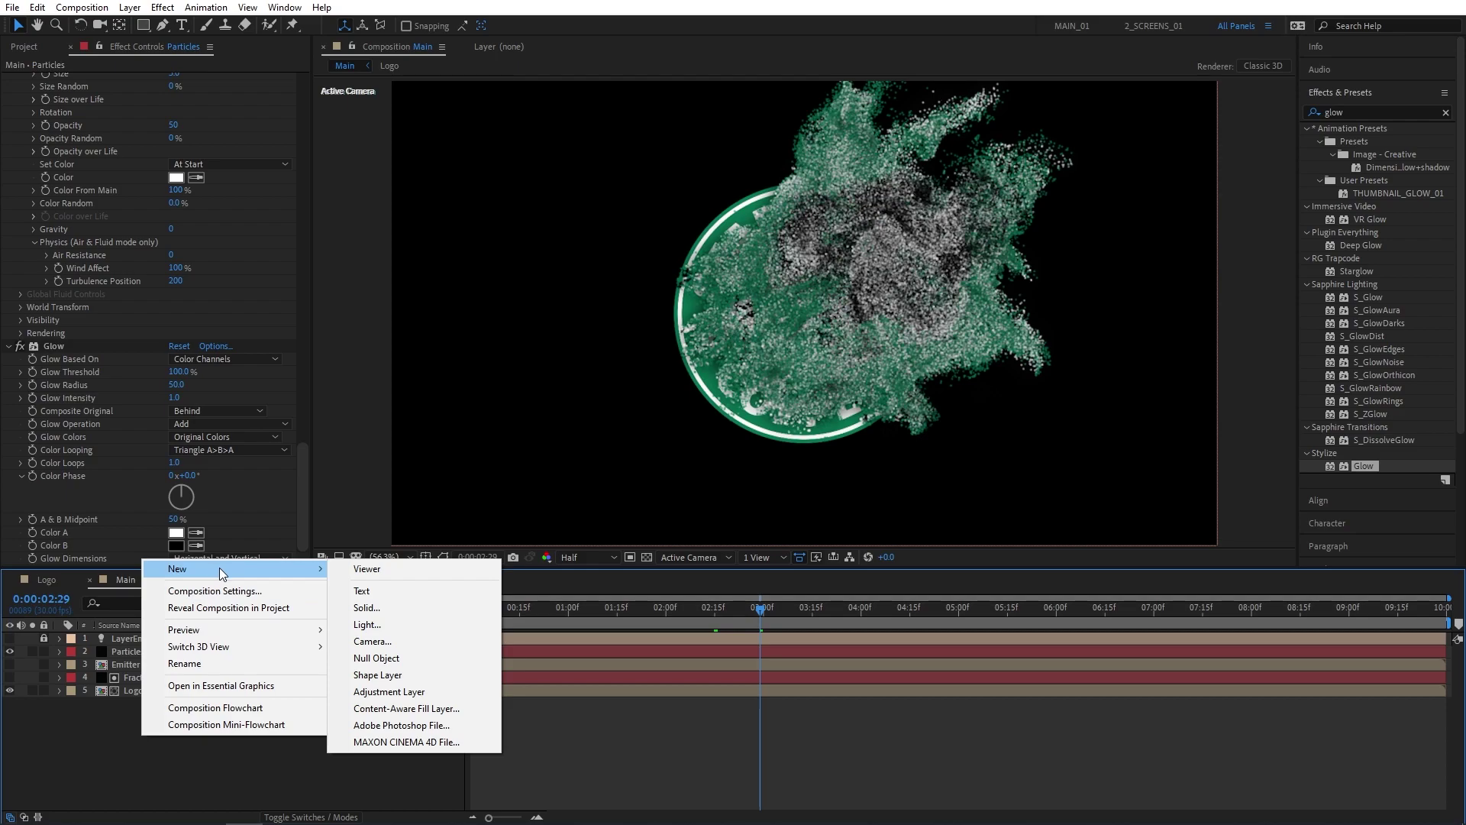
click(386, 605)
text(BG)
click(252, 310)
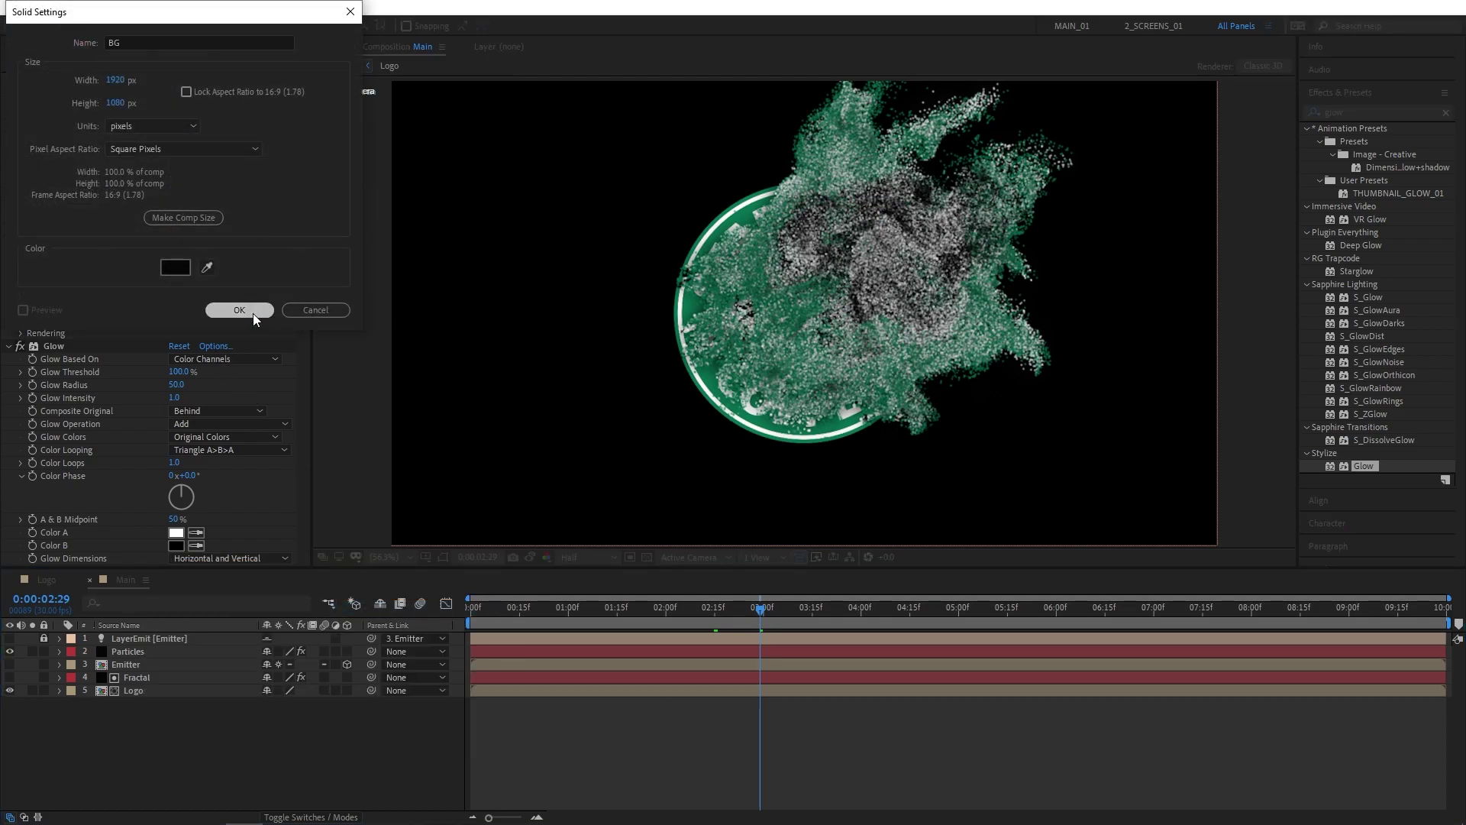
drag(122, 639, 134, 726)
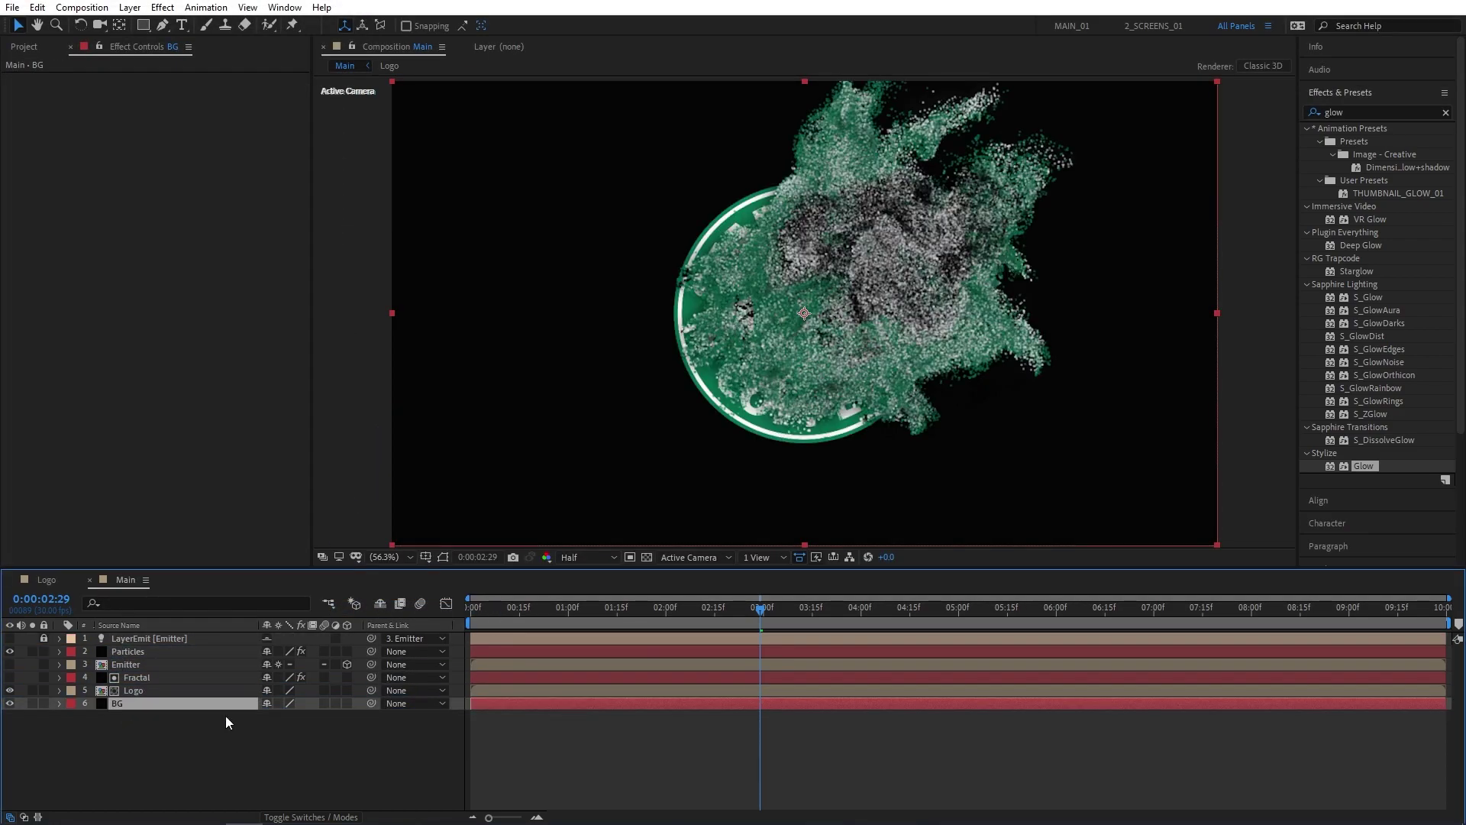
Apply Gradient Ramp to BG, with start at frame centre and end at the bottom-left corner.
click(1320, 112)
text(ramp)
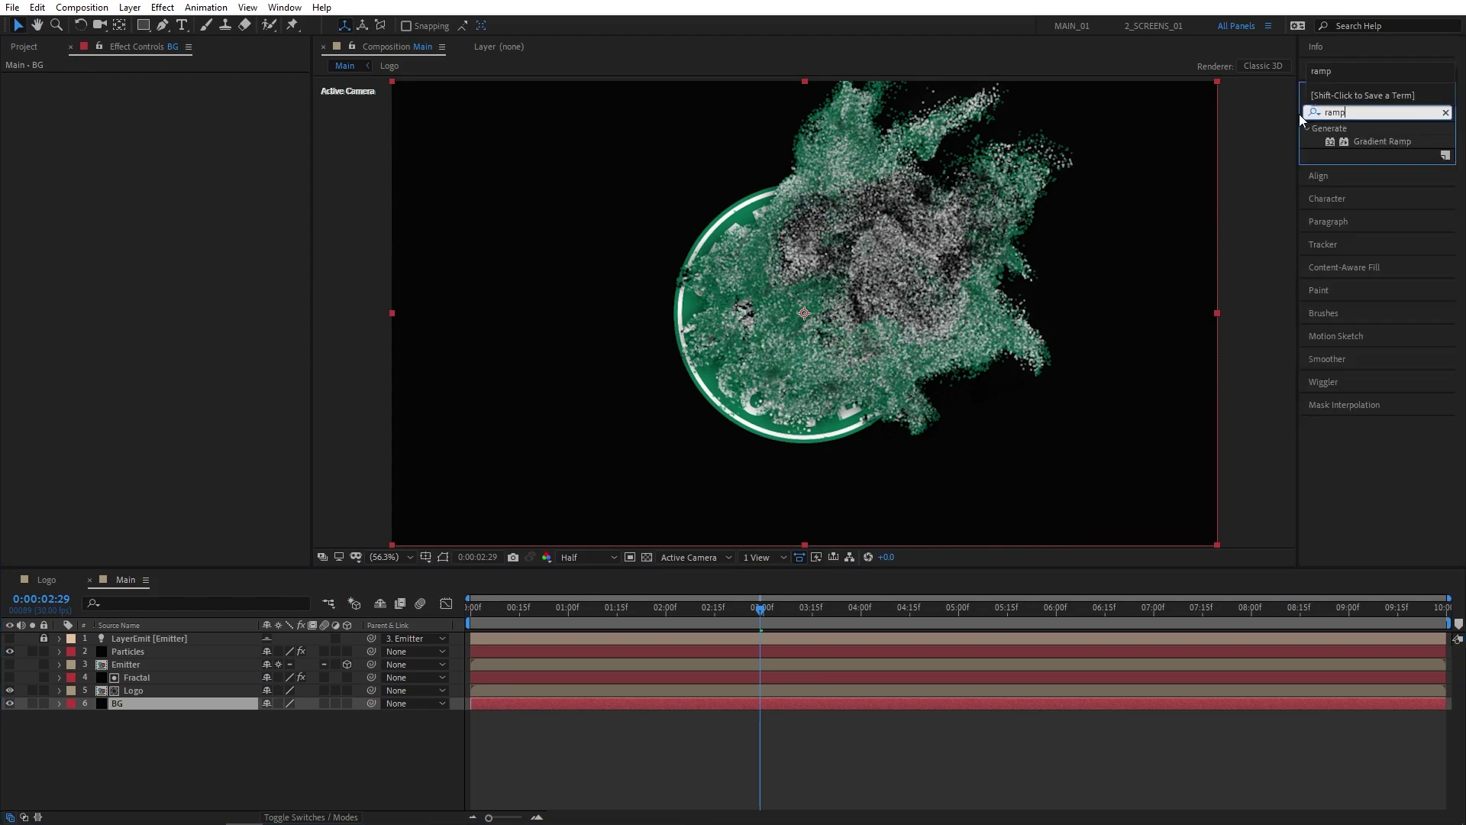
click(1364, 142)
drag(1364, 145, 119, 703)
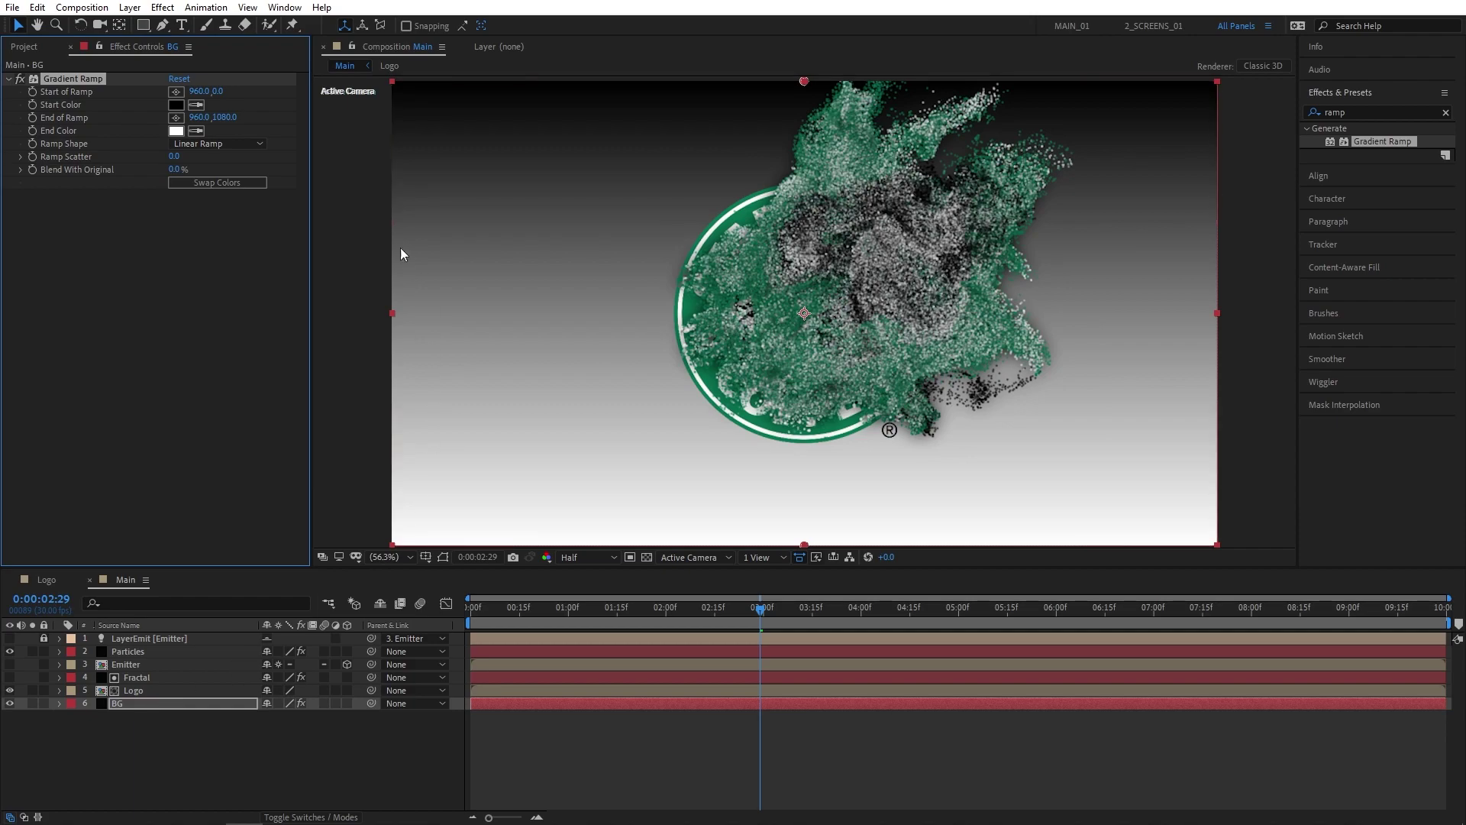
click(178, 91)
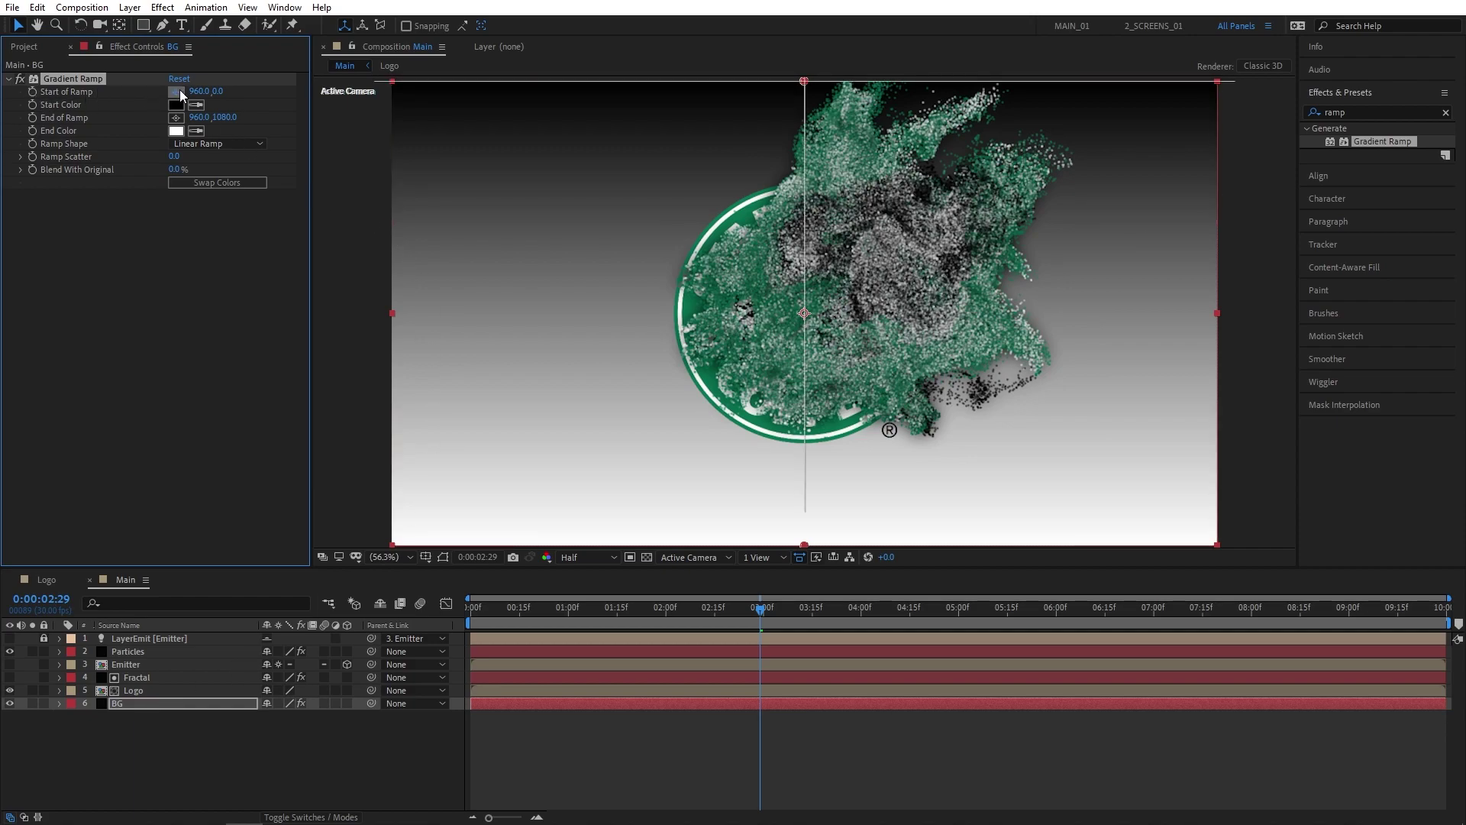
click(804, 312)
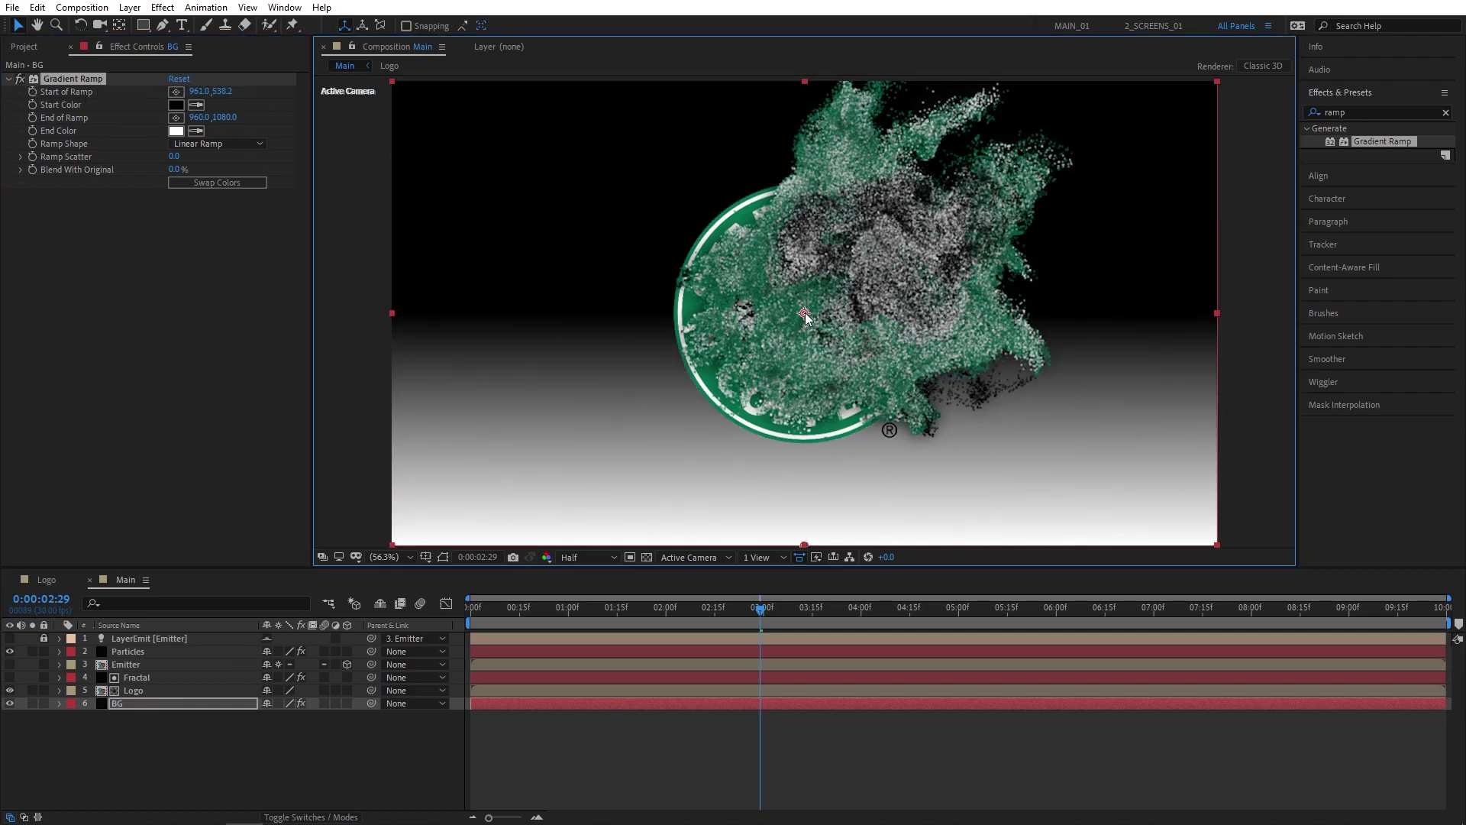
click(177, 117)
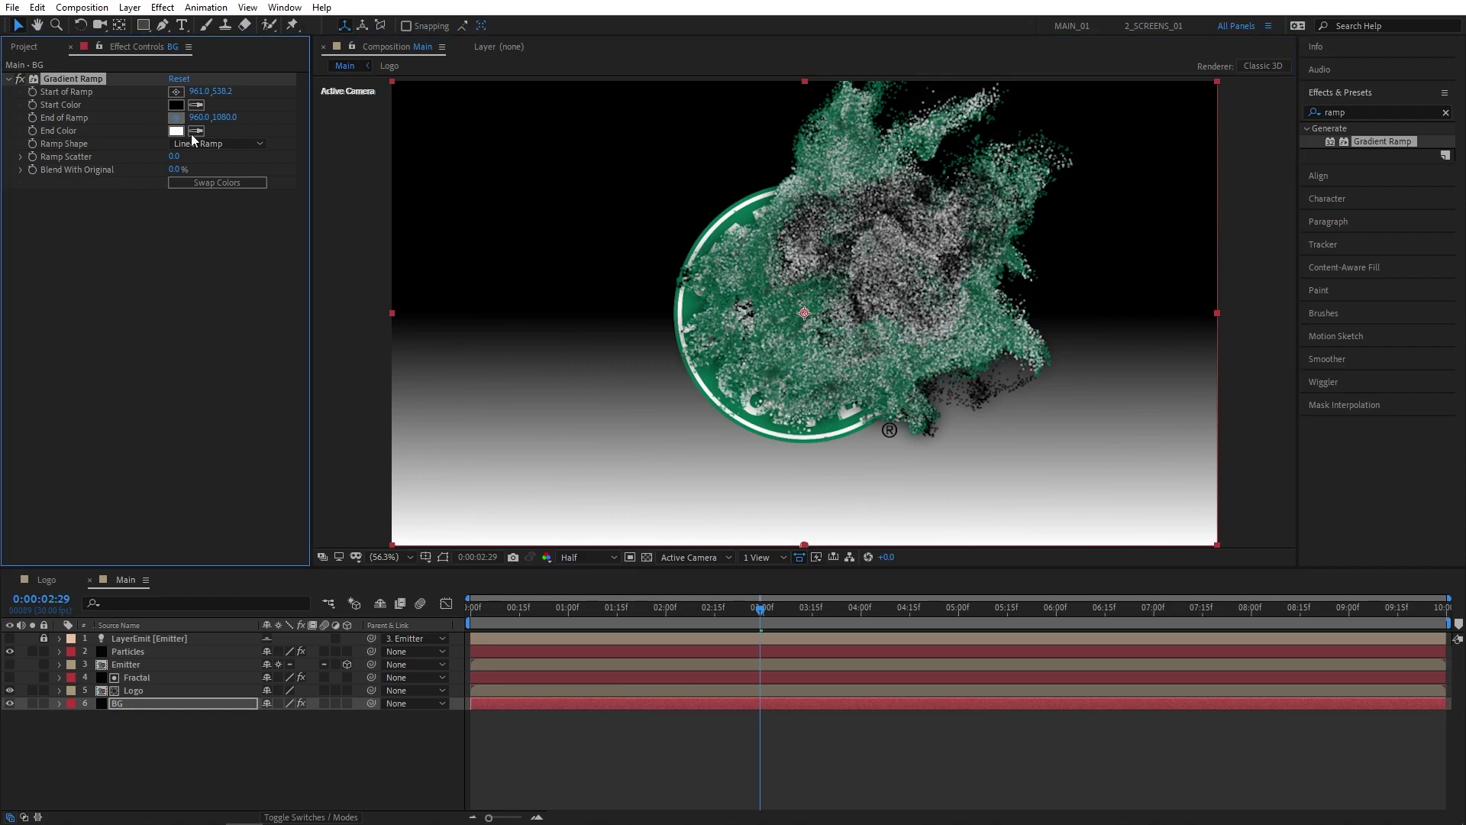
click(392, 545)
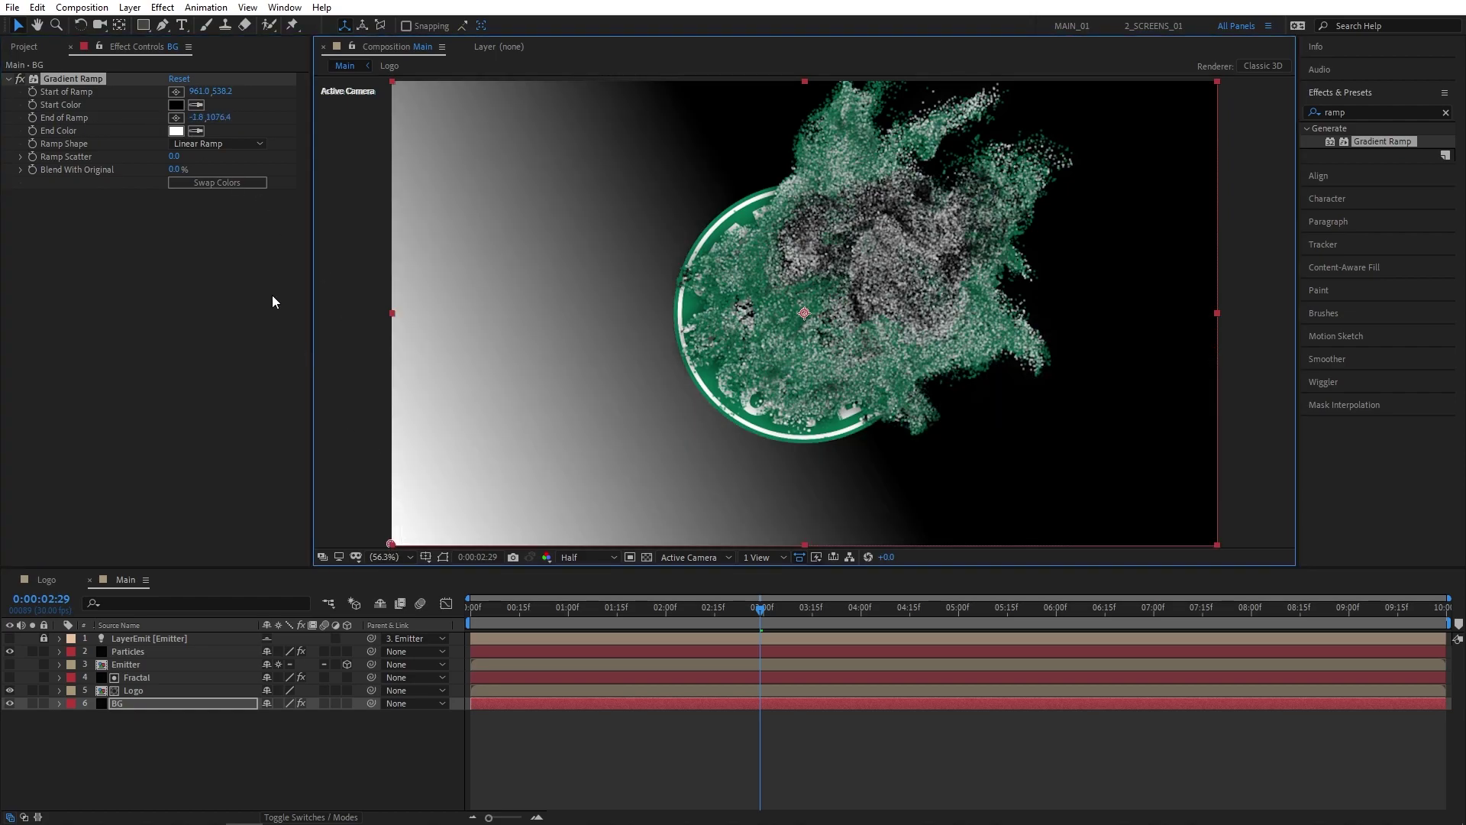
Make the ramp Radial with Ramp Scatter 100, then return to 0:00:02:13.
click(199, 147)
click(178, 170)
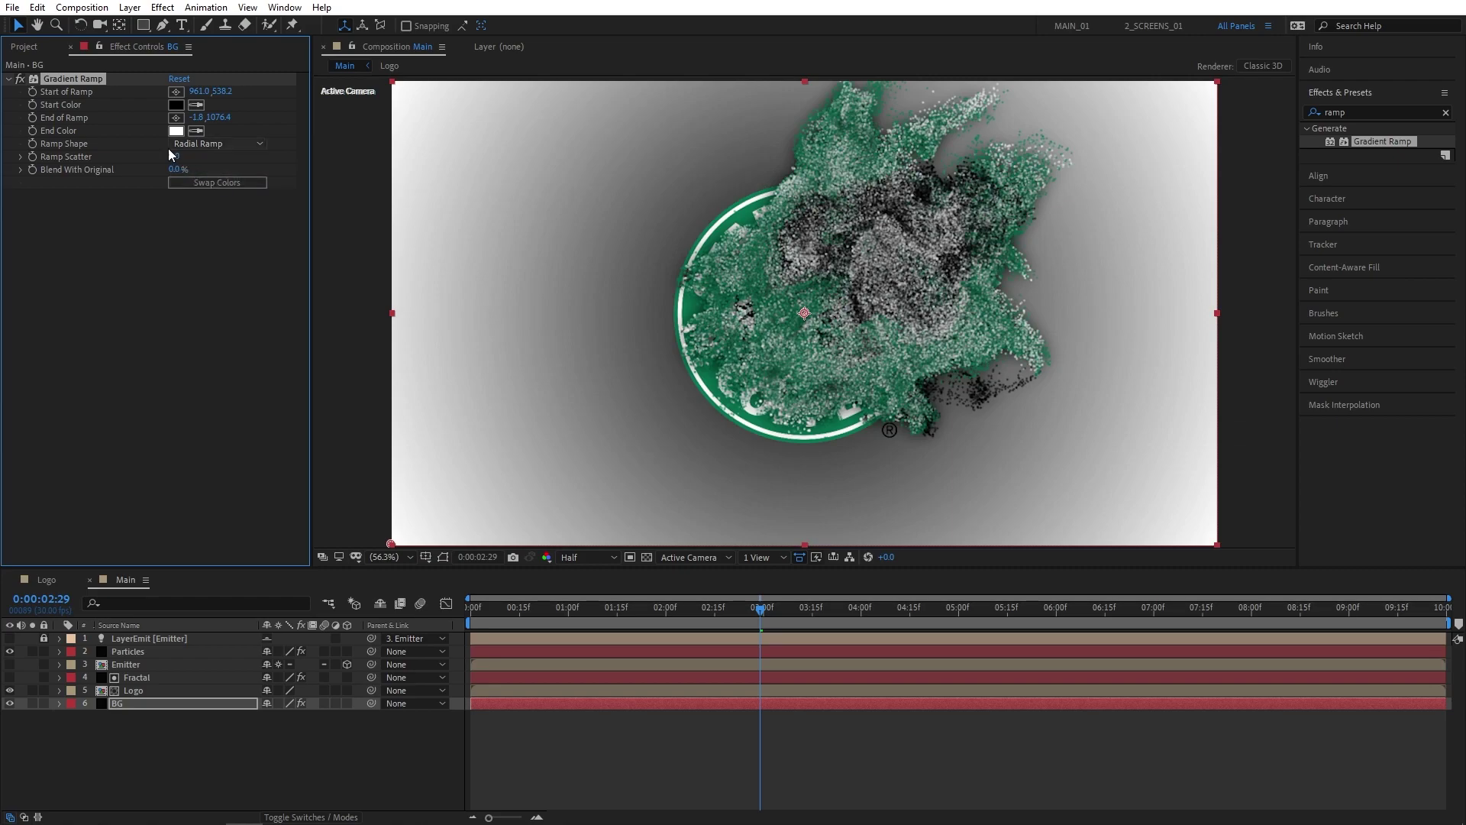
click(173, 158)
text(100)
key(Return)
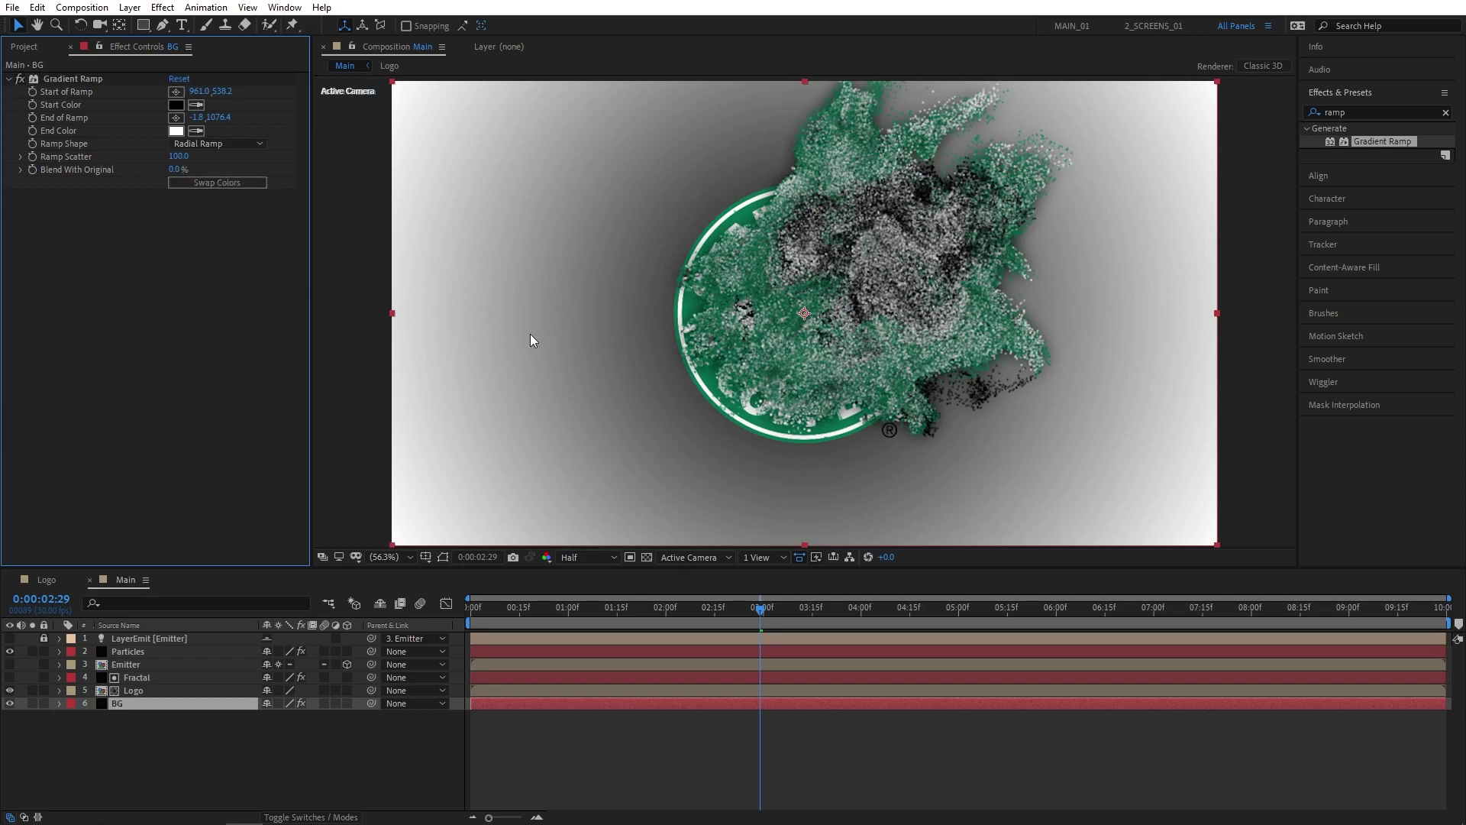
drag(758, 594, 706, 614)
click(489, 652)
Switch on the Particles layer's Glow and add a new Null Object layer.
scroll(66, 378, down, 2)
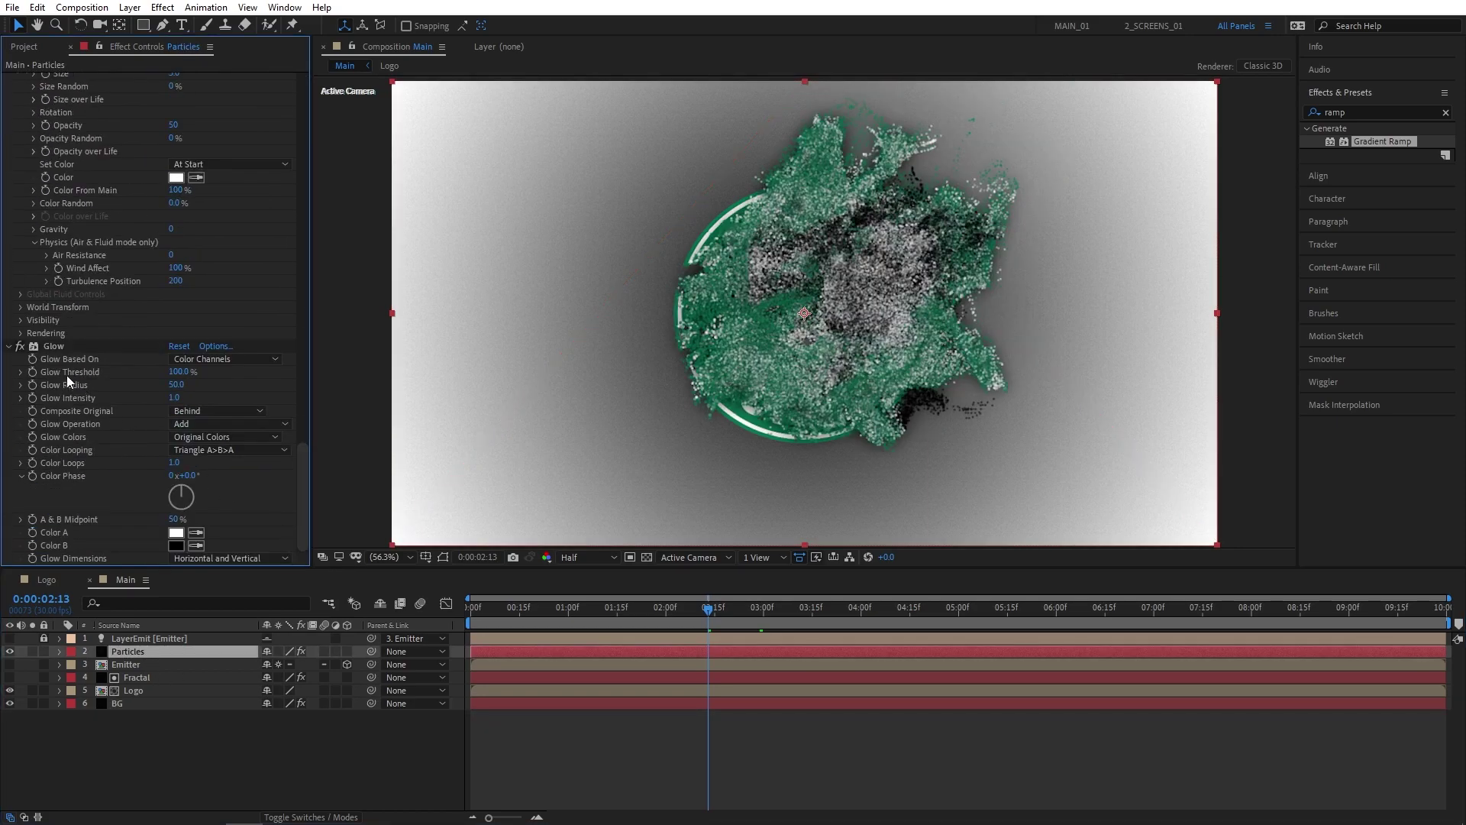
click(18, 346)
click(456, 721)
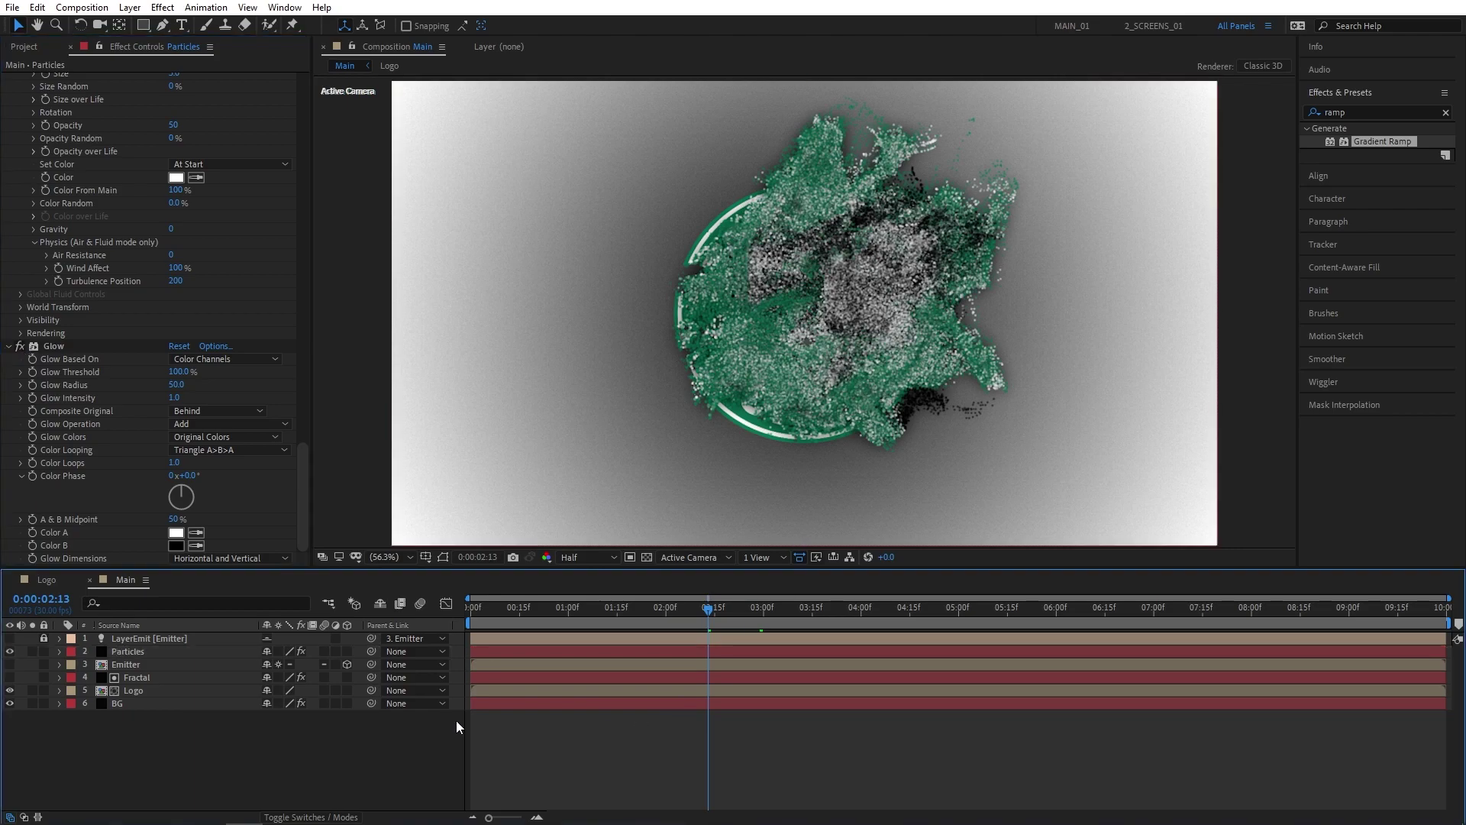
right_click(231, 756)
mouse_move(304, 589)
click(464, 678)
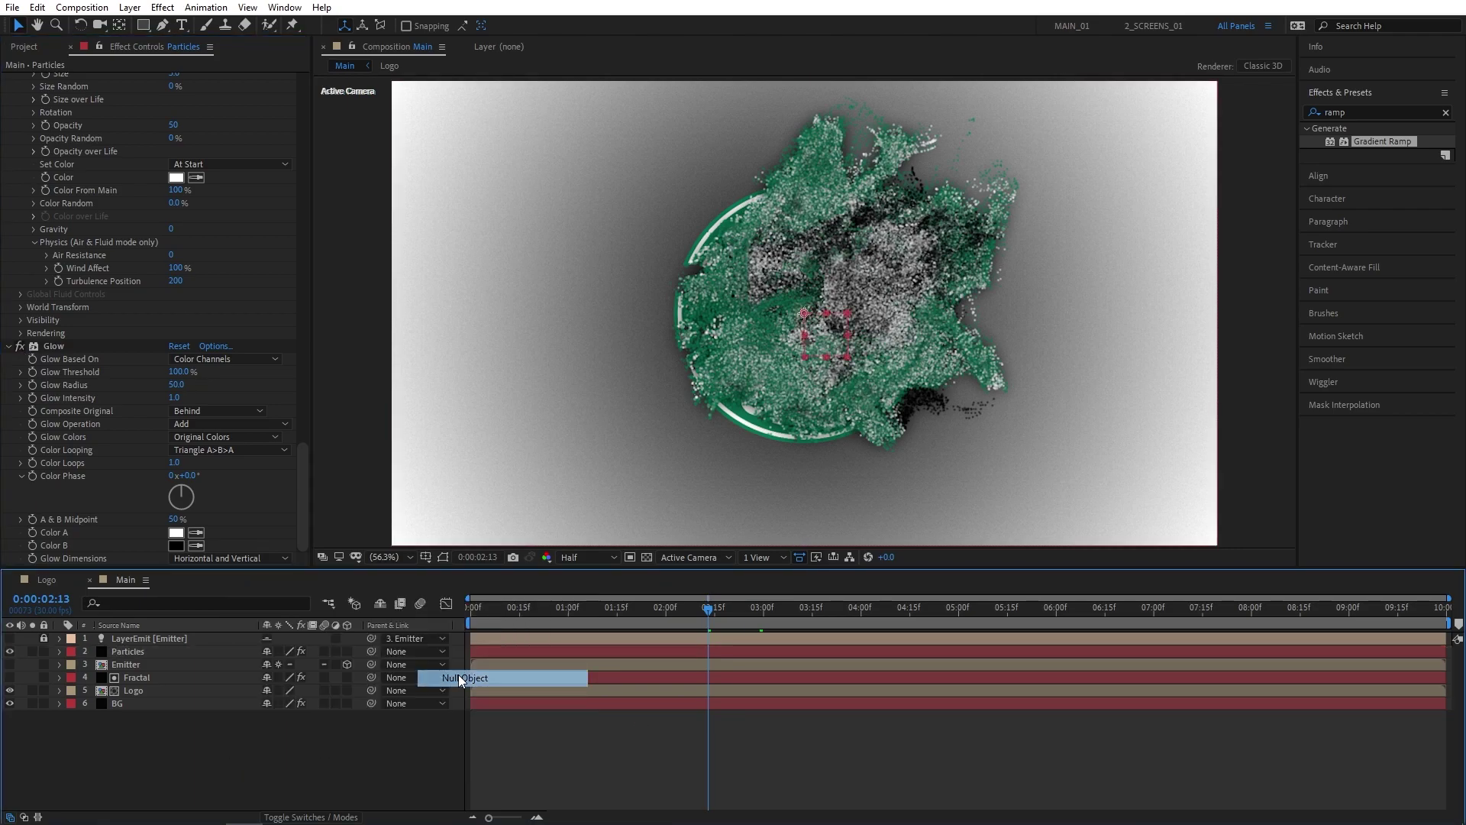
click(167, 761)
Parent Particles, Fractal and Logo to Null 1, then reveal its Scale and Rotation.
click(133, 664)
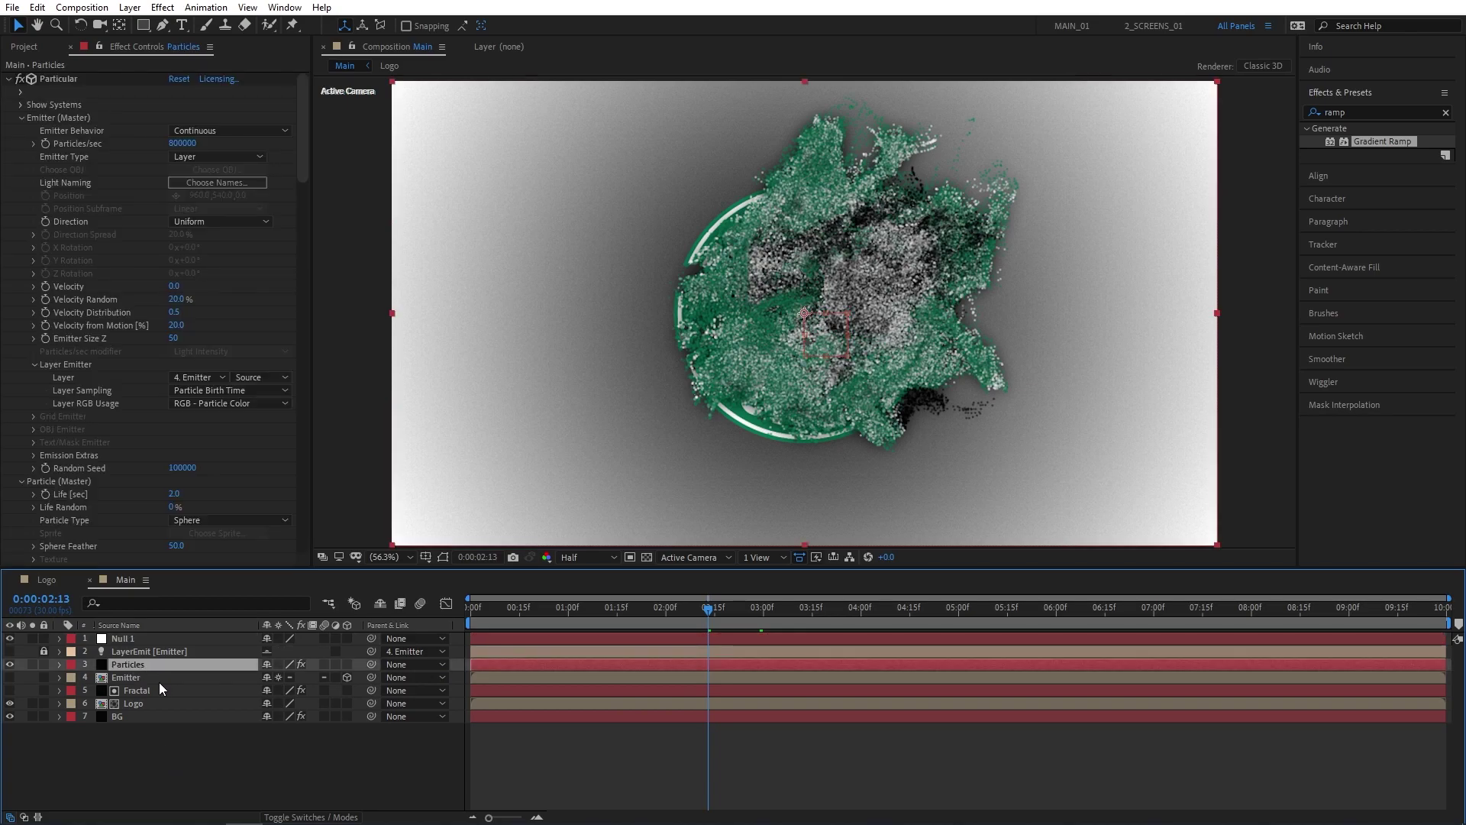
ctrl+click(138, 691)
ctrl+click(207, 702)
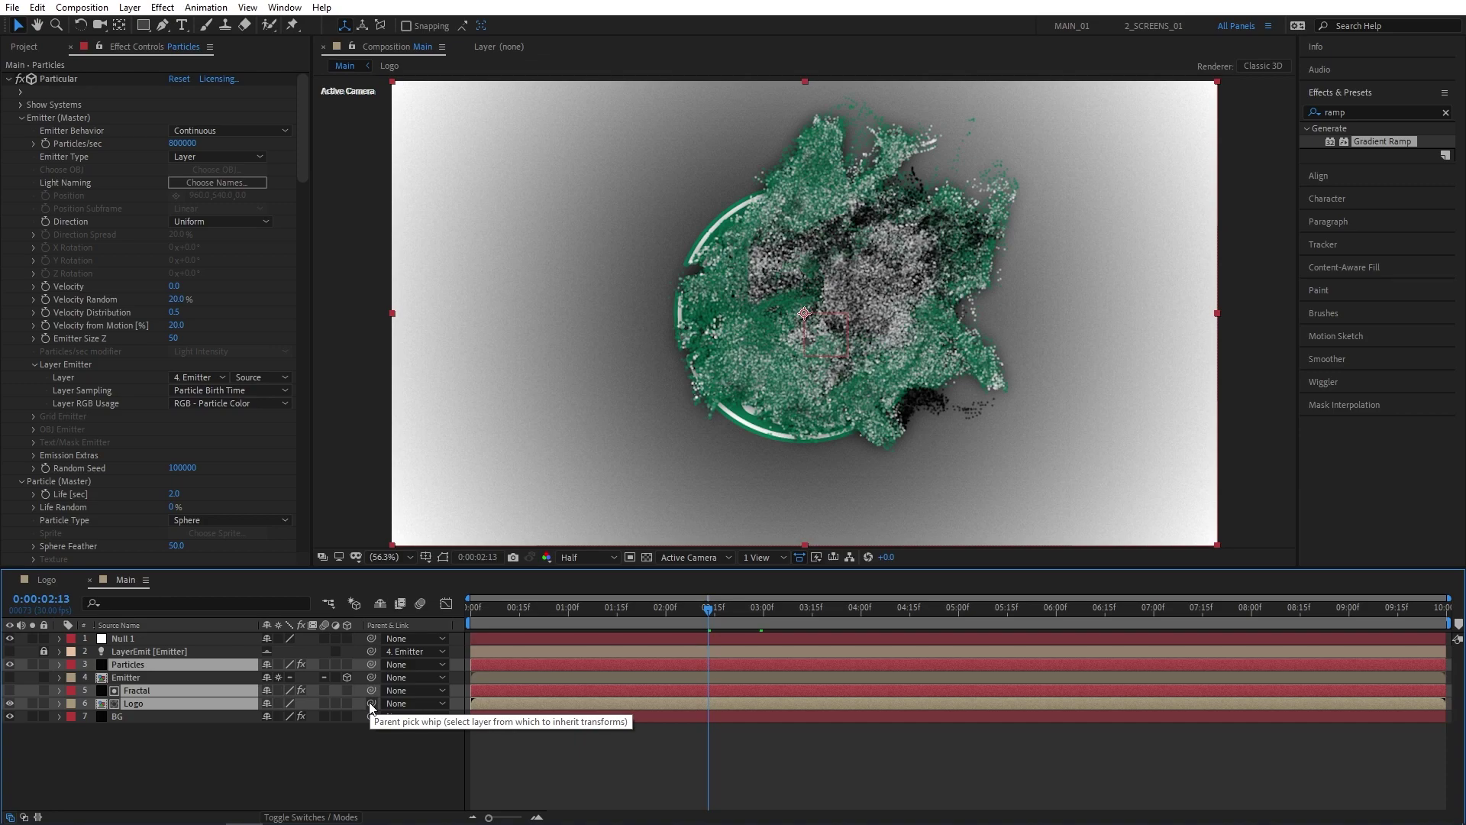
drag(371, 697, 131, 638)
click(137, 640)
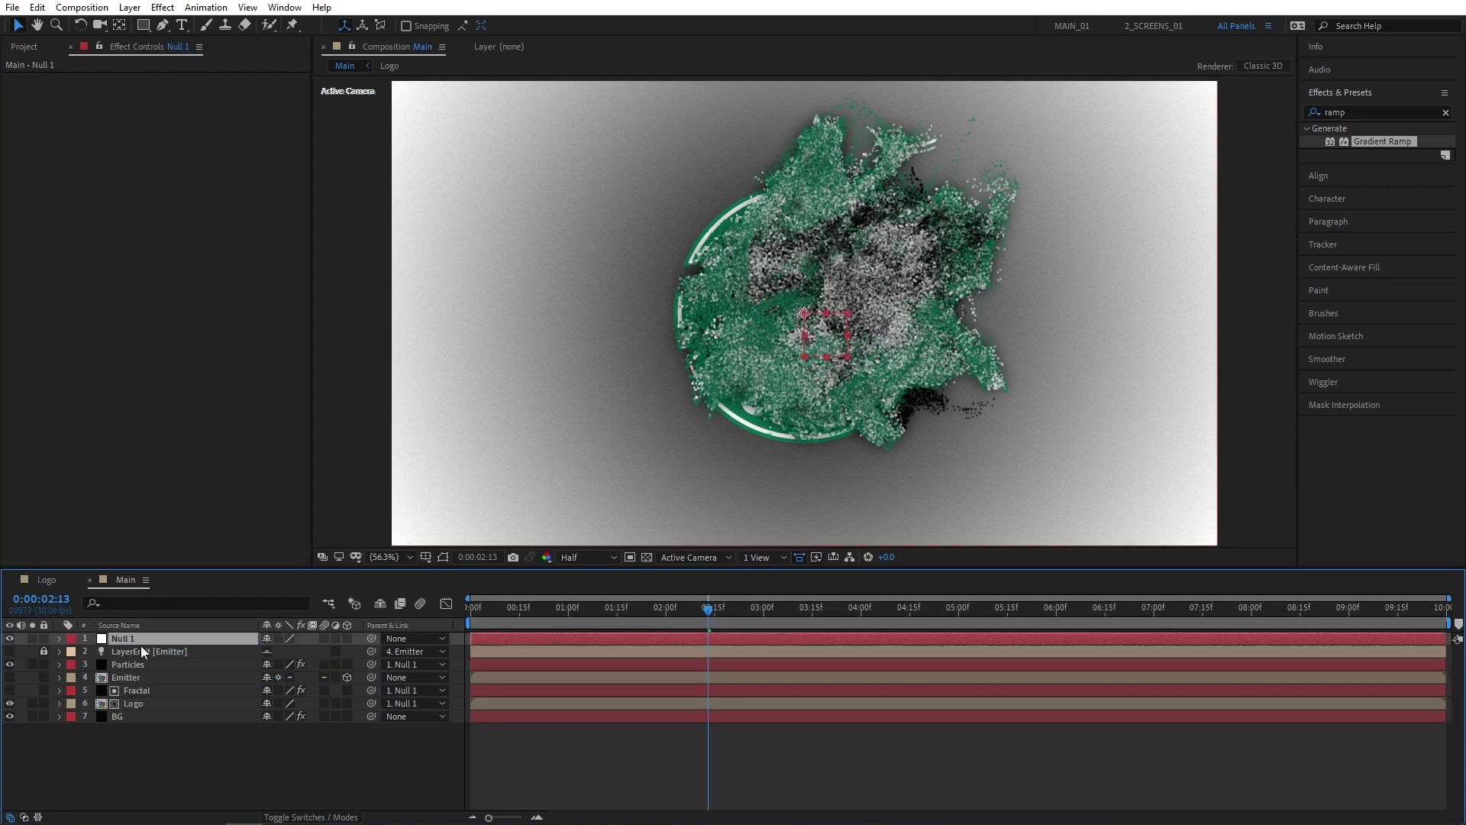
key(s)
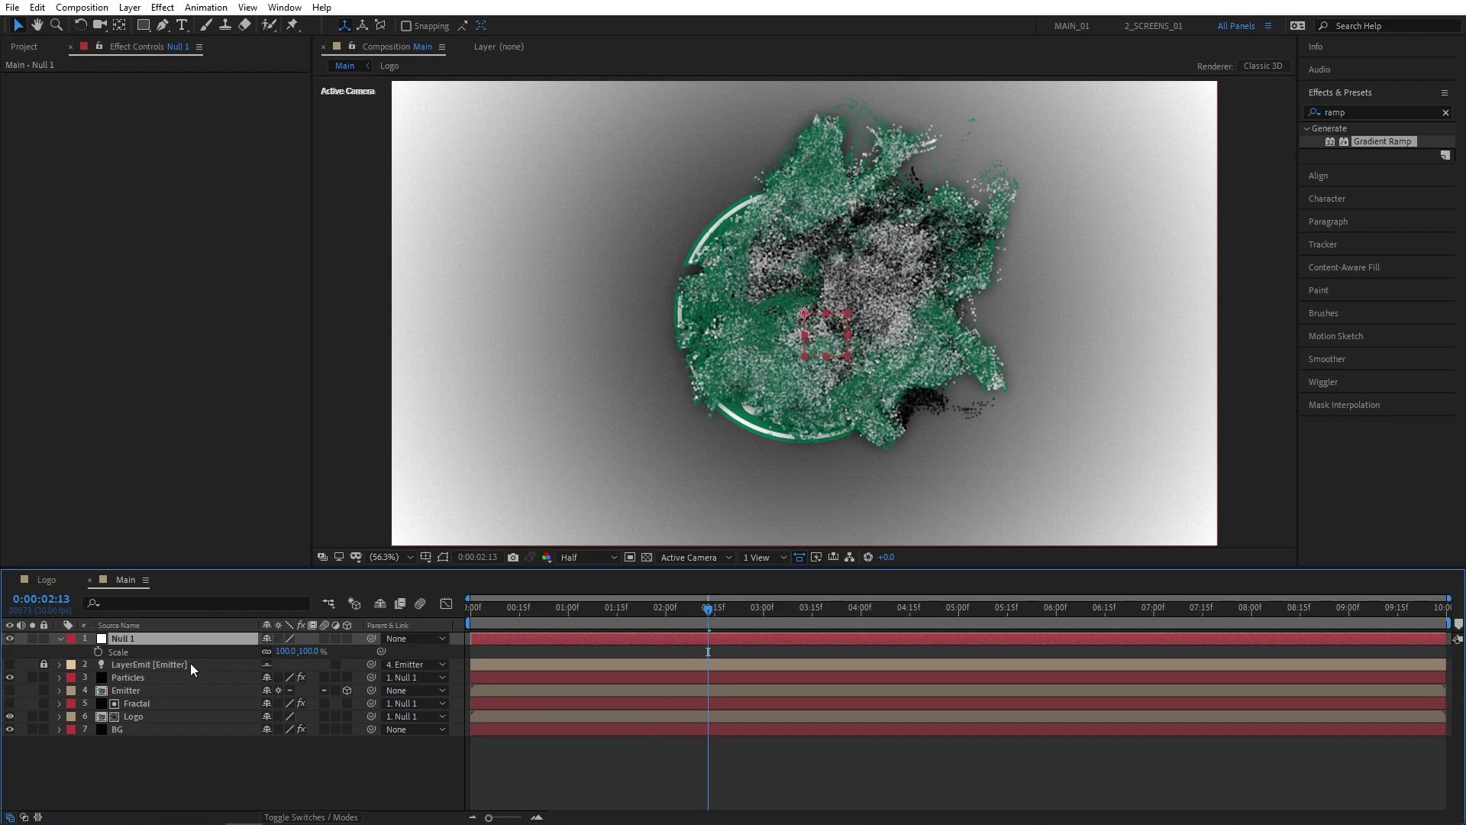
key(shift+r)
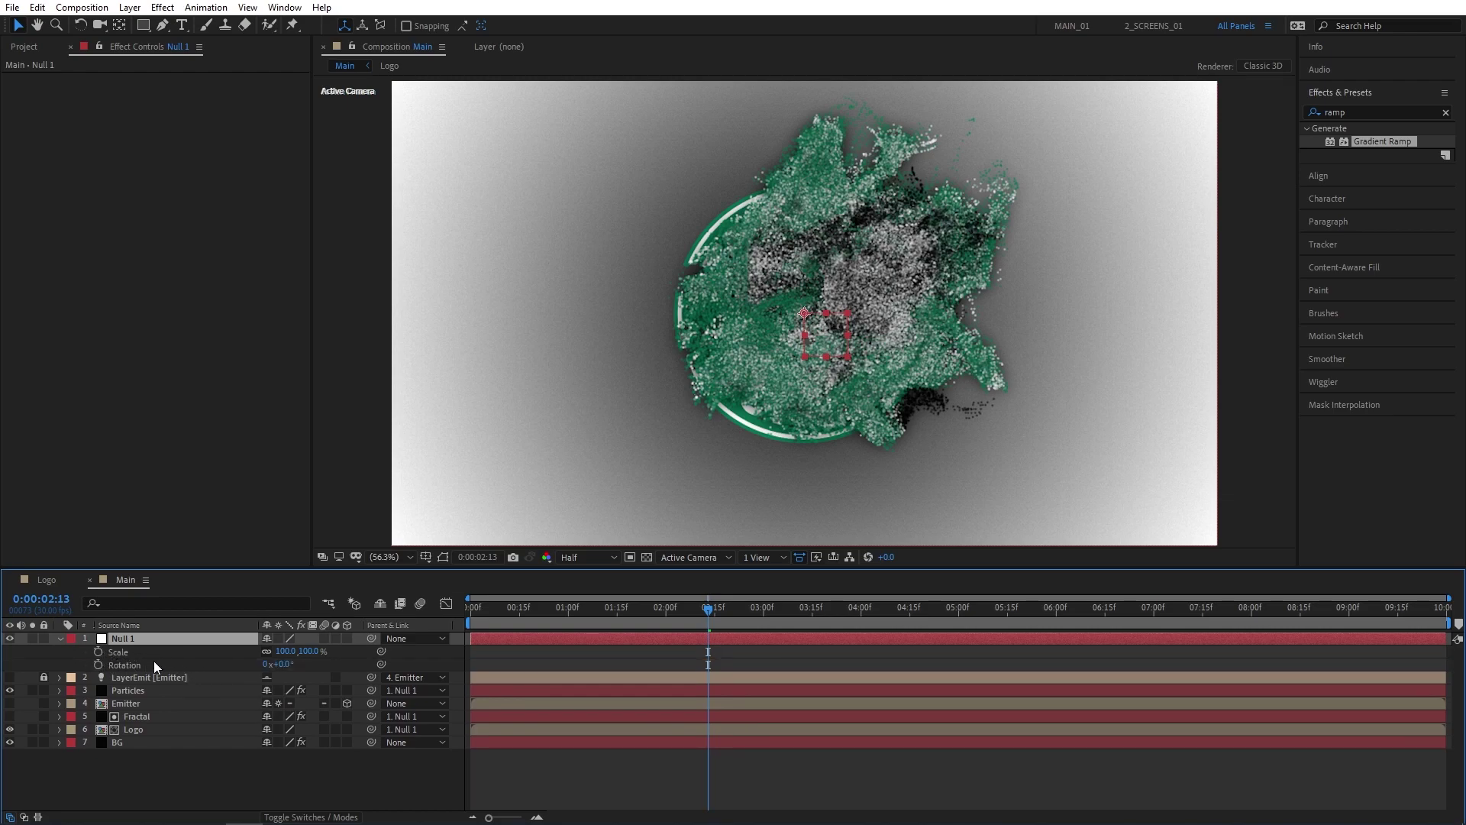
At 0:00 keyframe Null 1 with Scale 250% and Rotation -45°.
drag(704, 608, 456, 623)
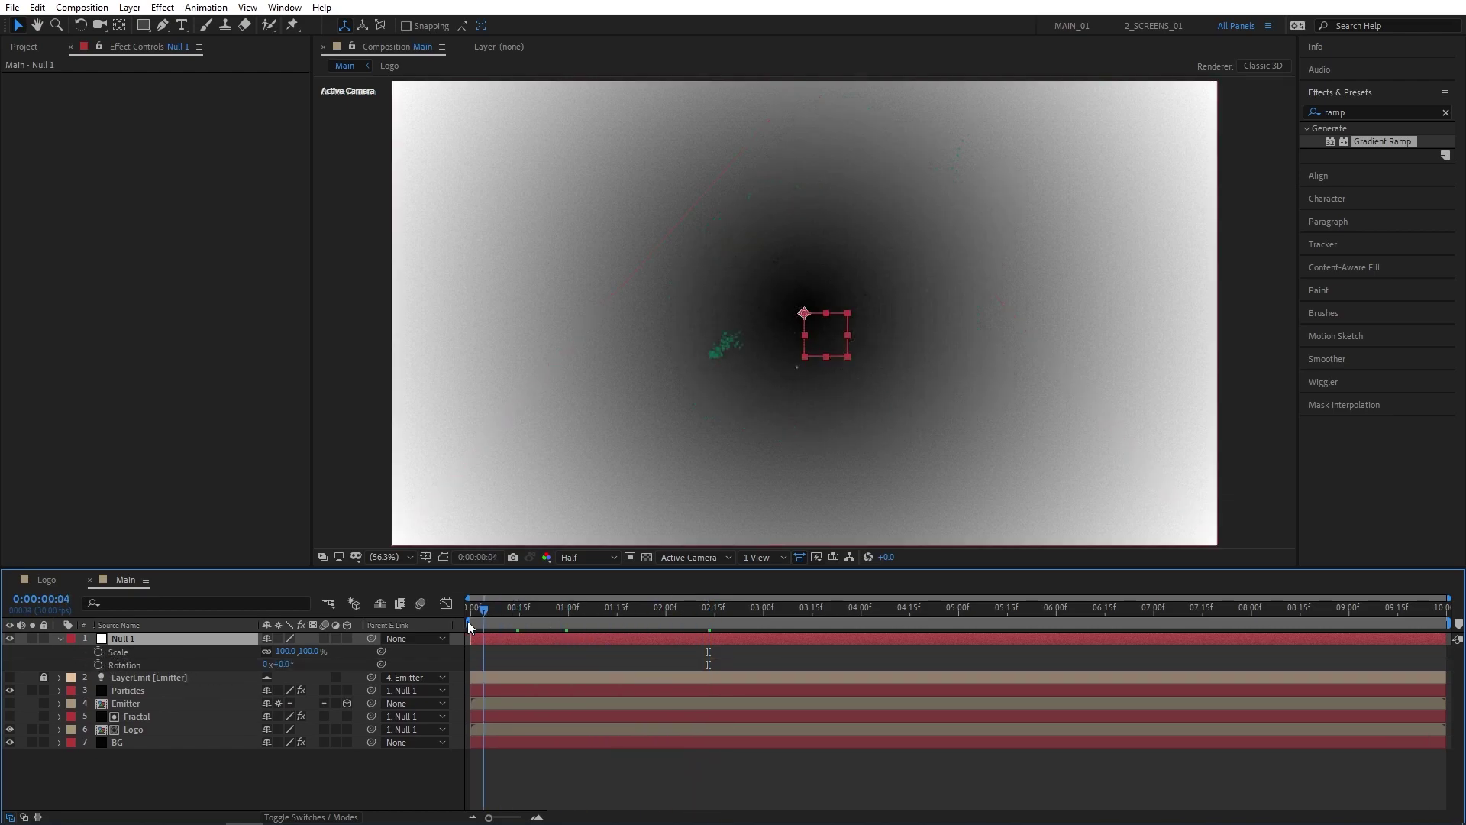
click(286, 651)
text(2)
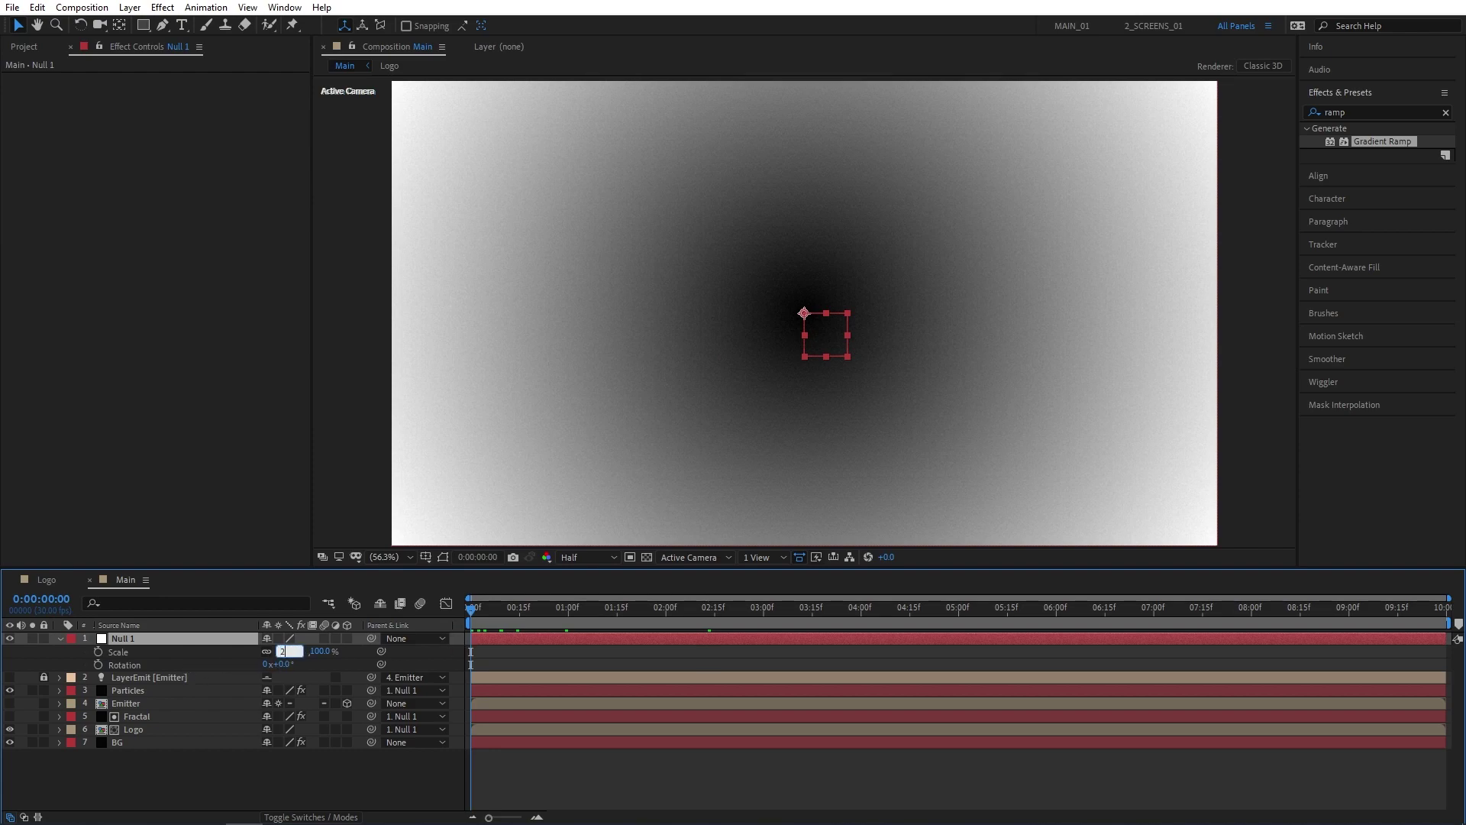
text(50)
click(295, 666)
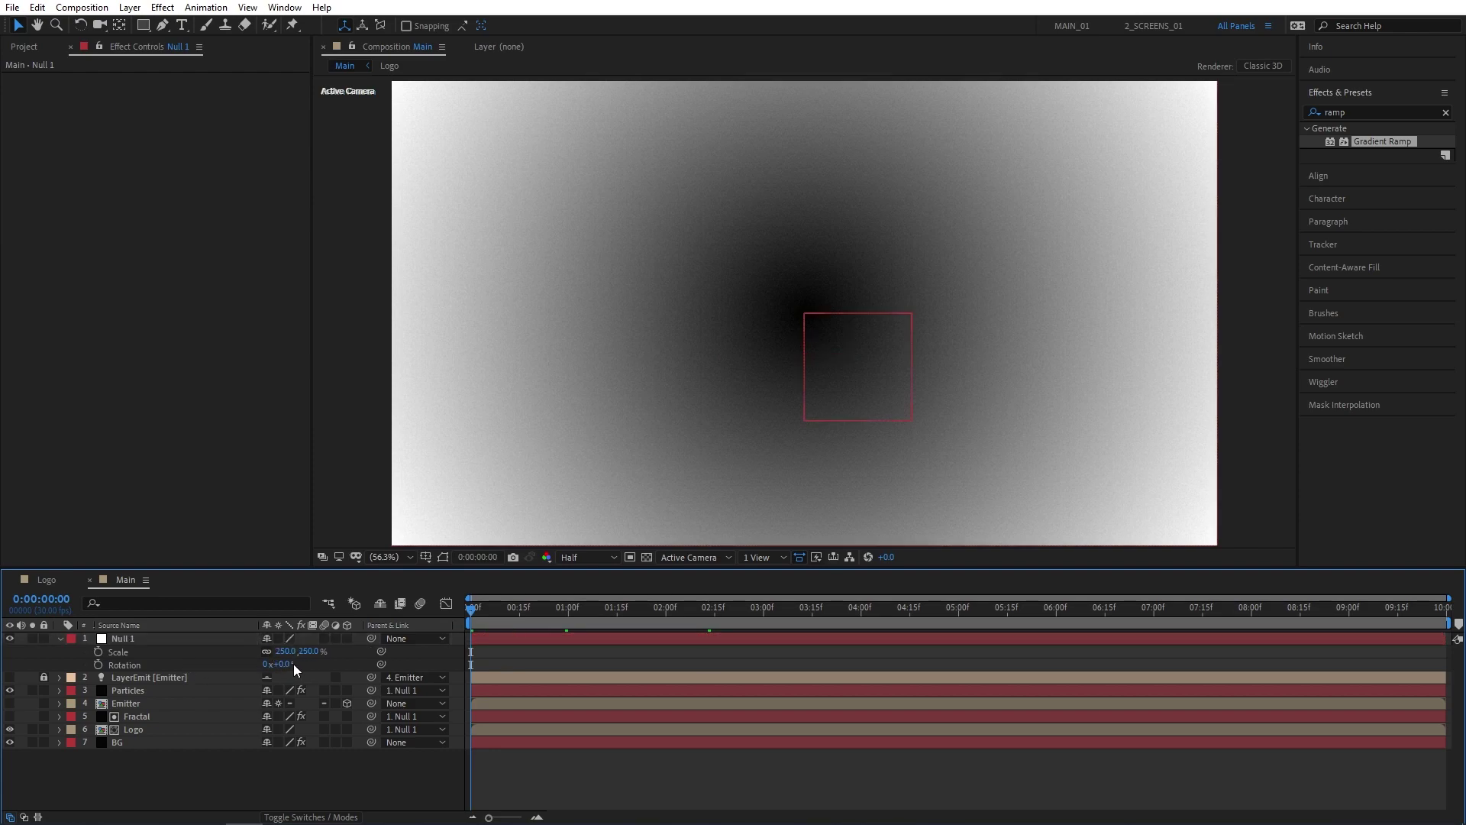
text(-45)
key(Return)
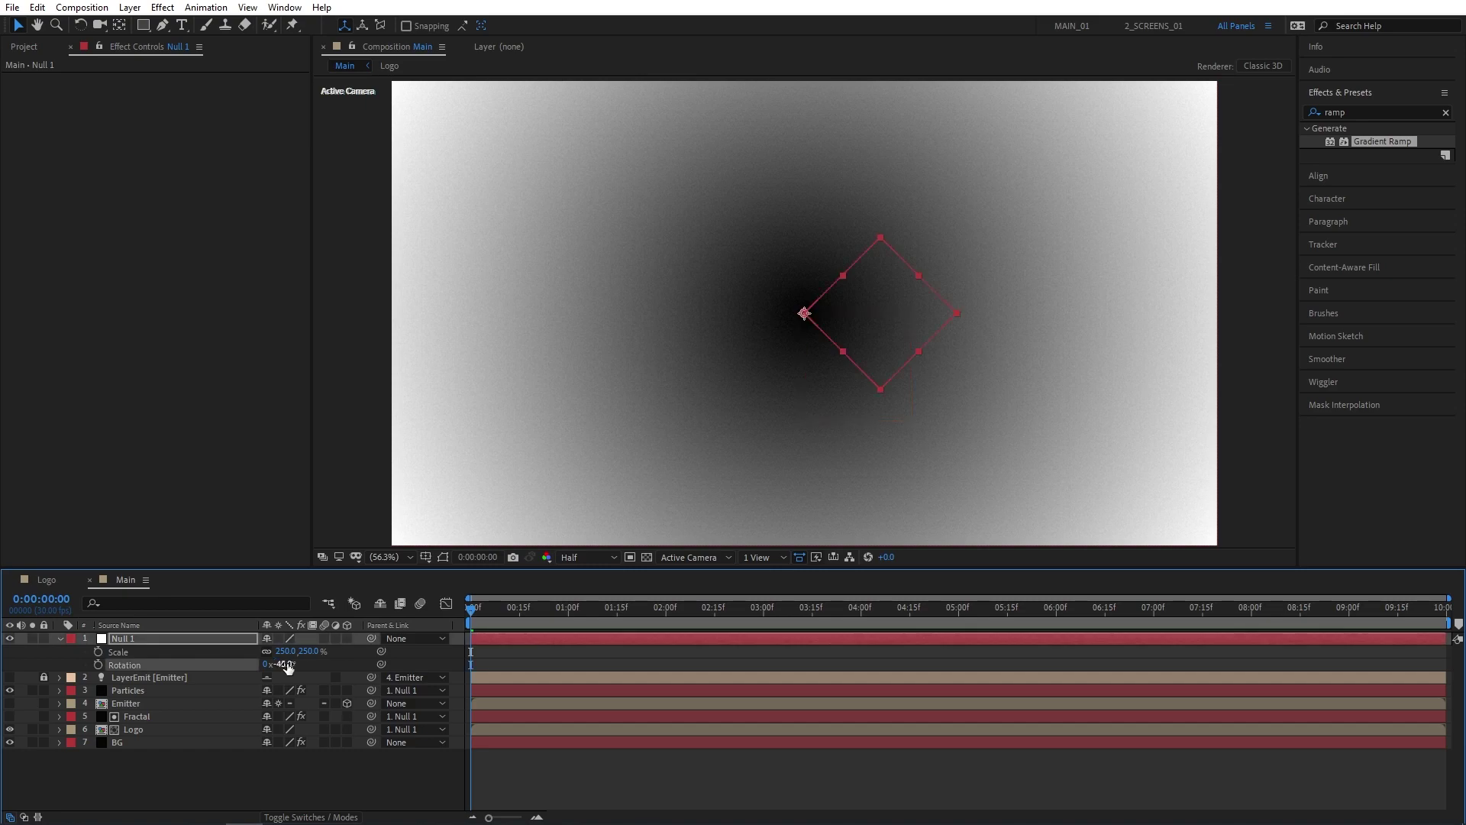
click(97, 651)
click(97, 664)
At six seconds set Rotation 0° and Scale 100%, scrub the preview, and select all keyframes.
drag(882, 606, 1057, 620)
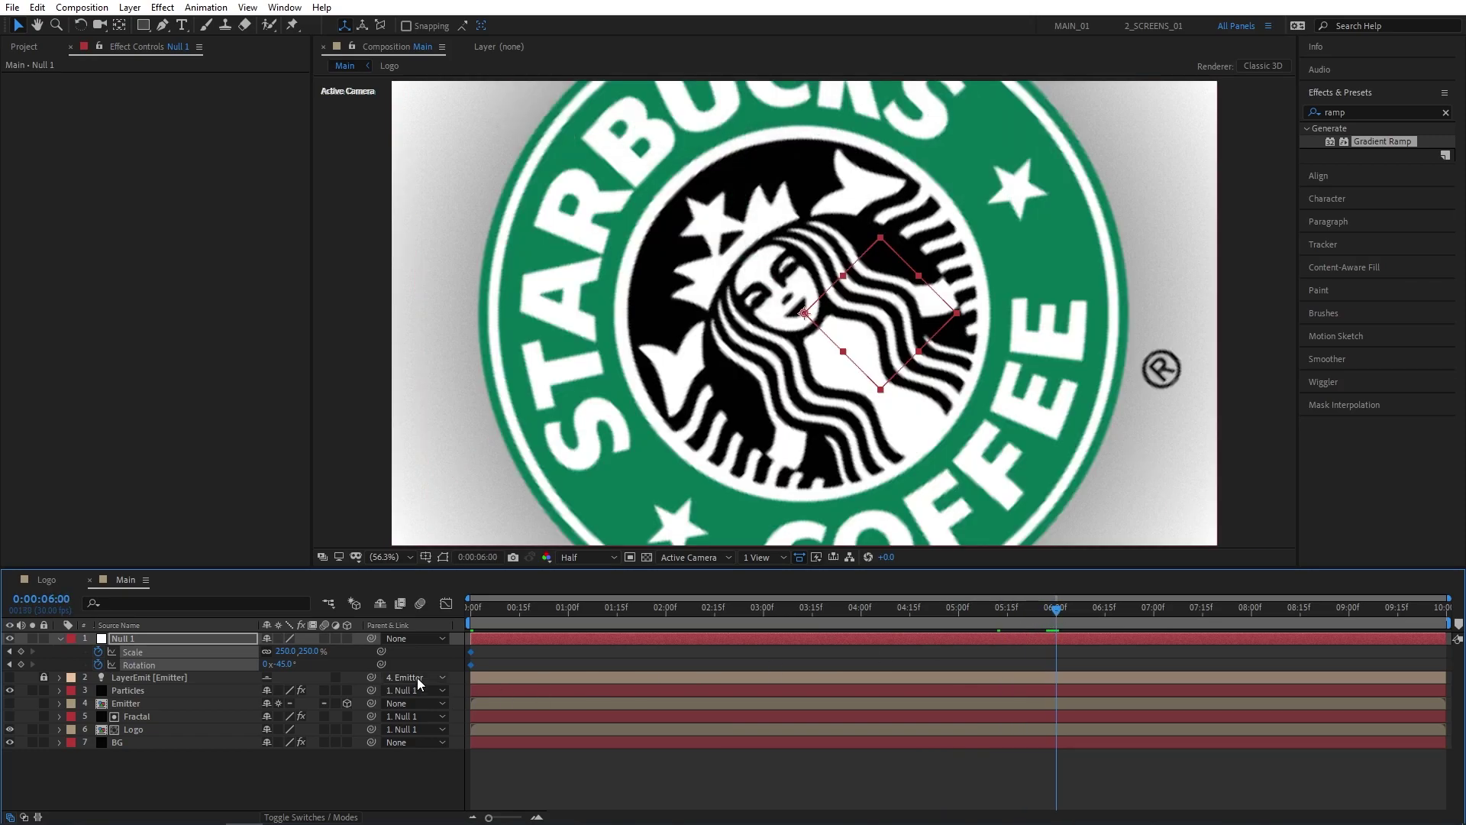
text(0)
key(Return)
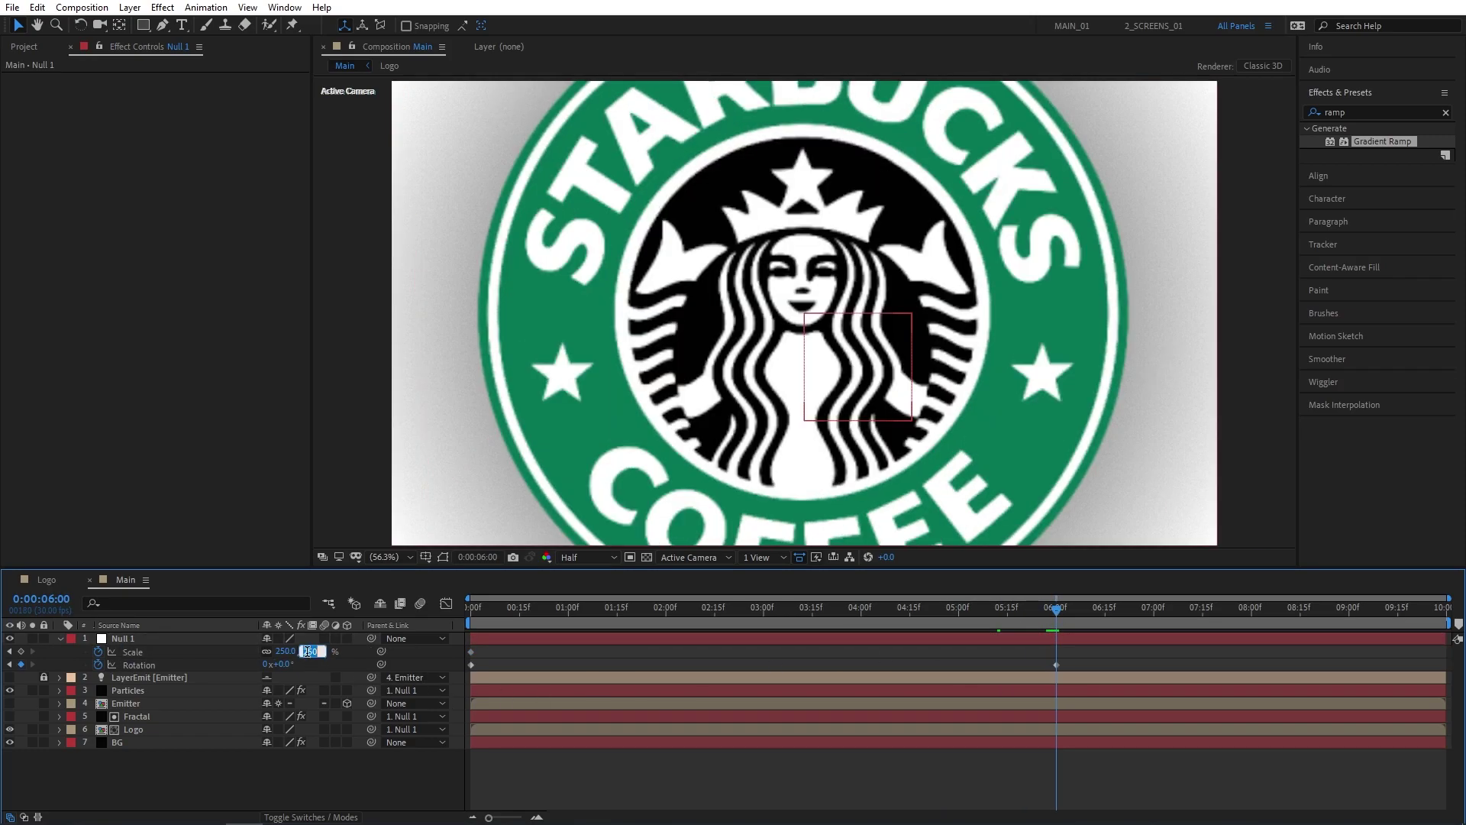
text(100)
key(Return)
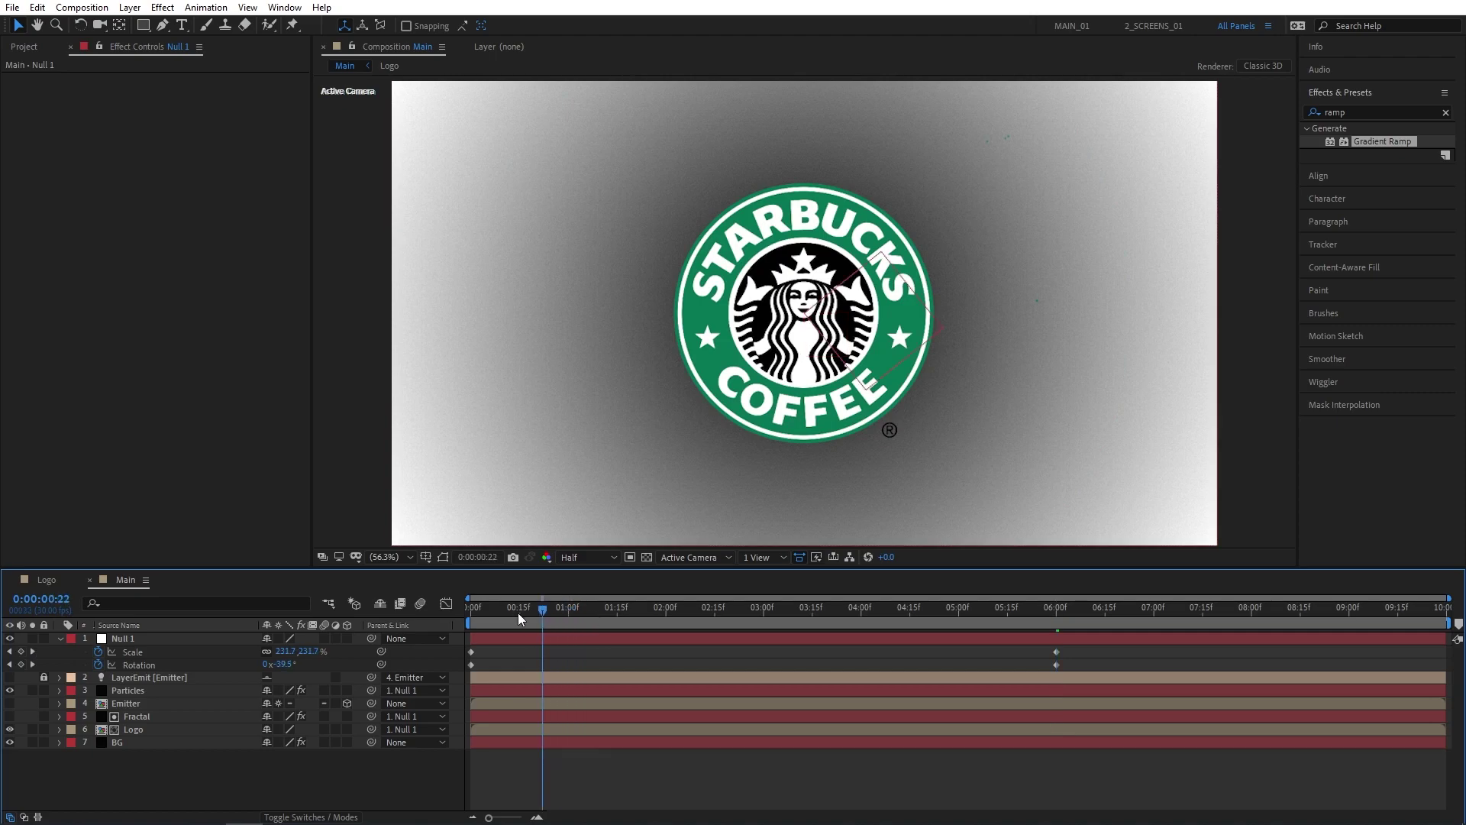
click(516, 616)
drag(516, 615, 776, 607)
drag(1073, 654, 470, 669)
Apply Easy Ease to Null 1's keyframes and show the Graph Editor's speed graph.
right_click(471, 663)
mouse_move(510, 653)
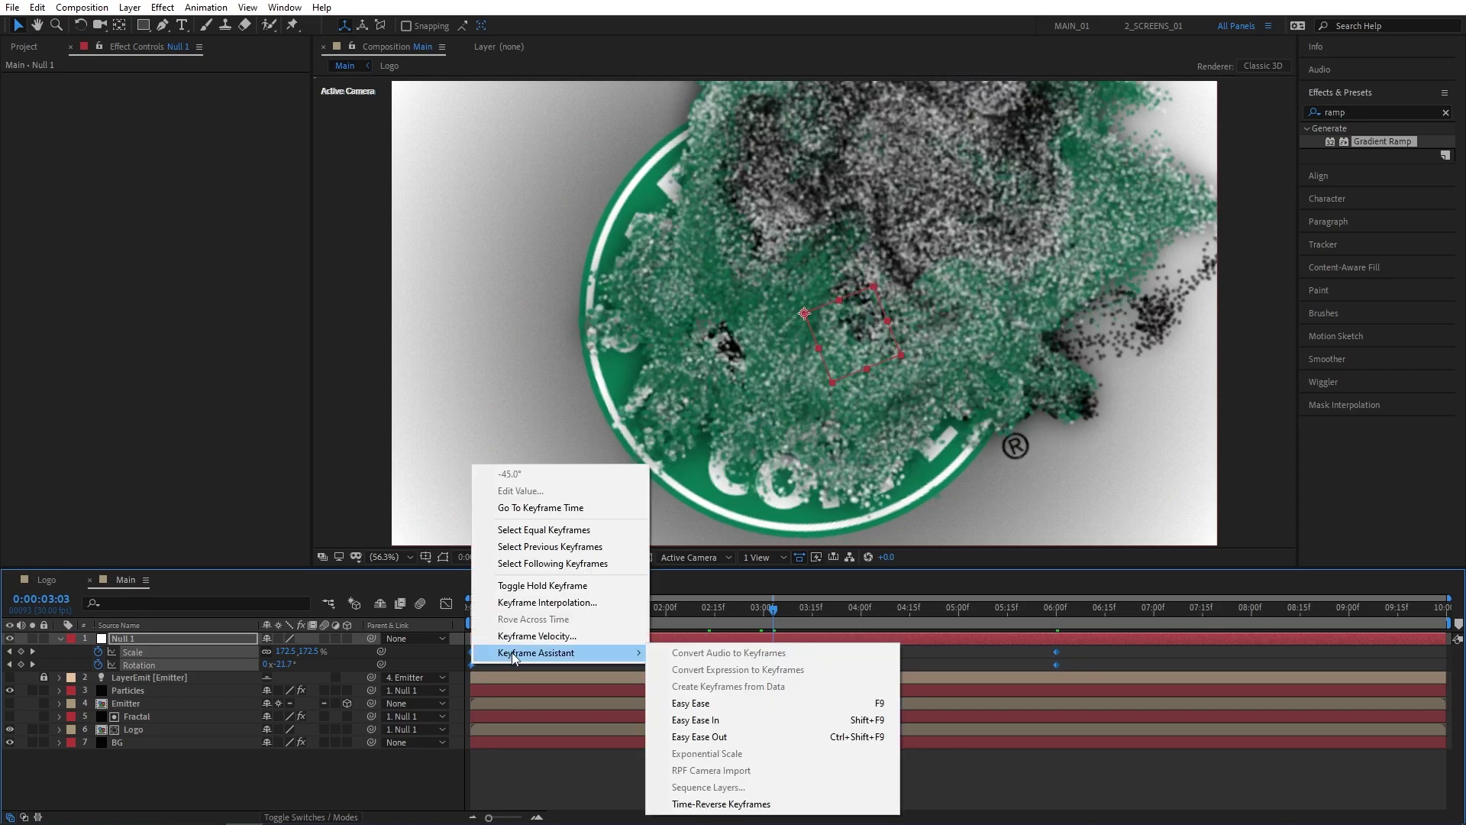
click(850, 703)
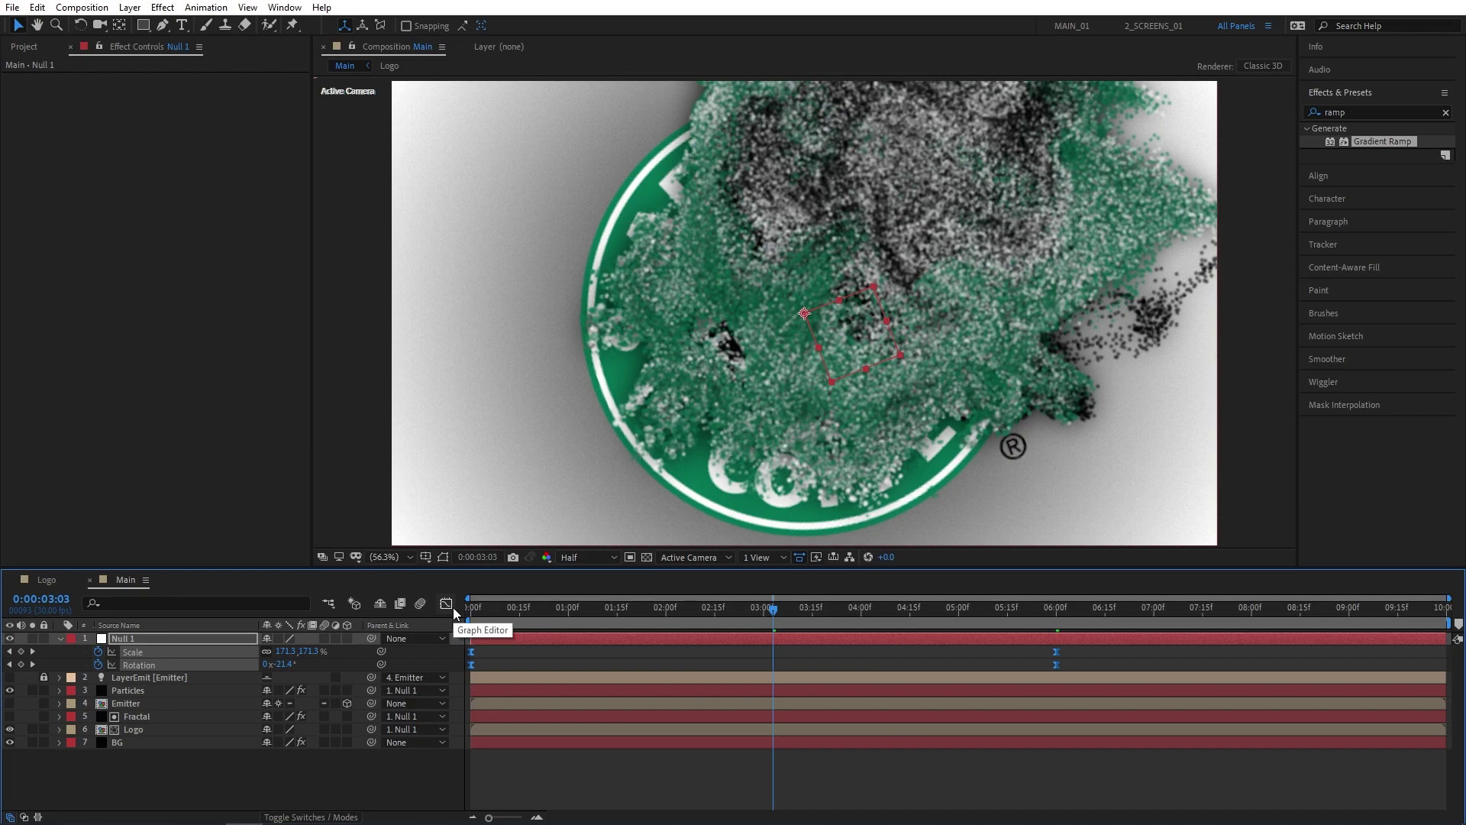
click(449, 605)
right_click(841, 685)
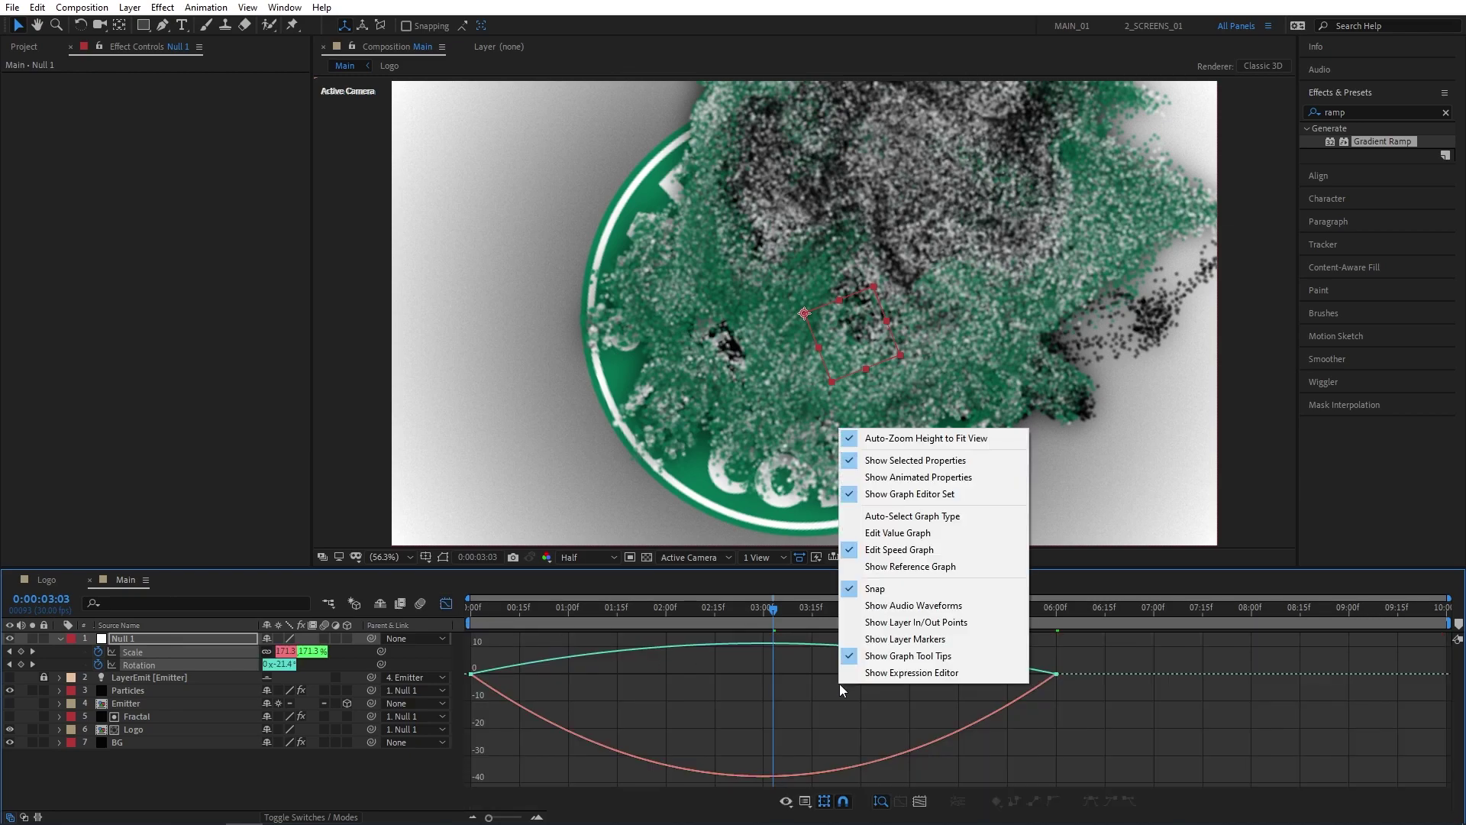
click(878, 549)
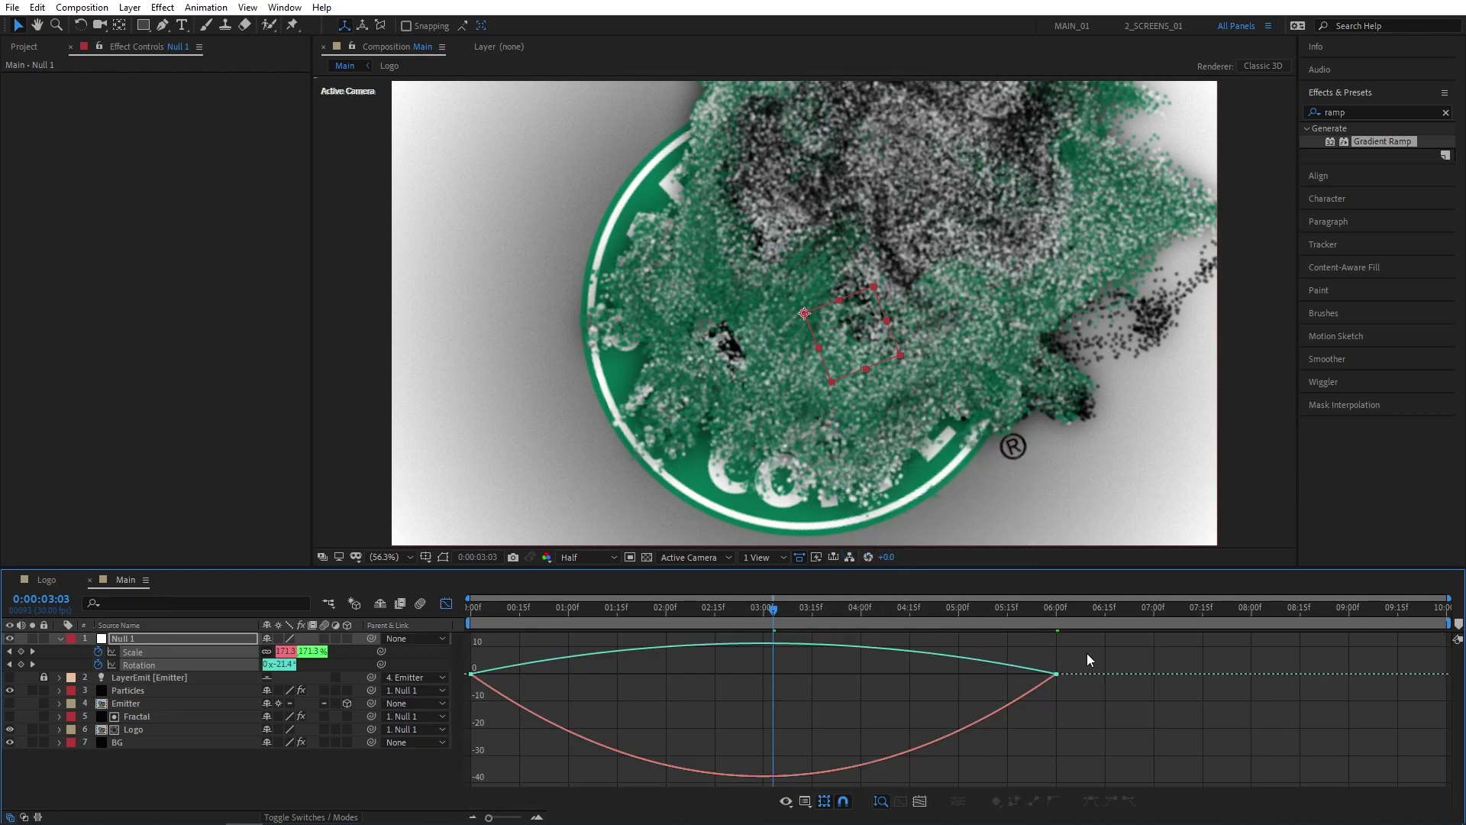
Pull the first keyframe's speed handle so motion surges at the start, preview, and return to layer bars.
drag(1100, 654, 721, 675)
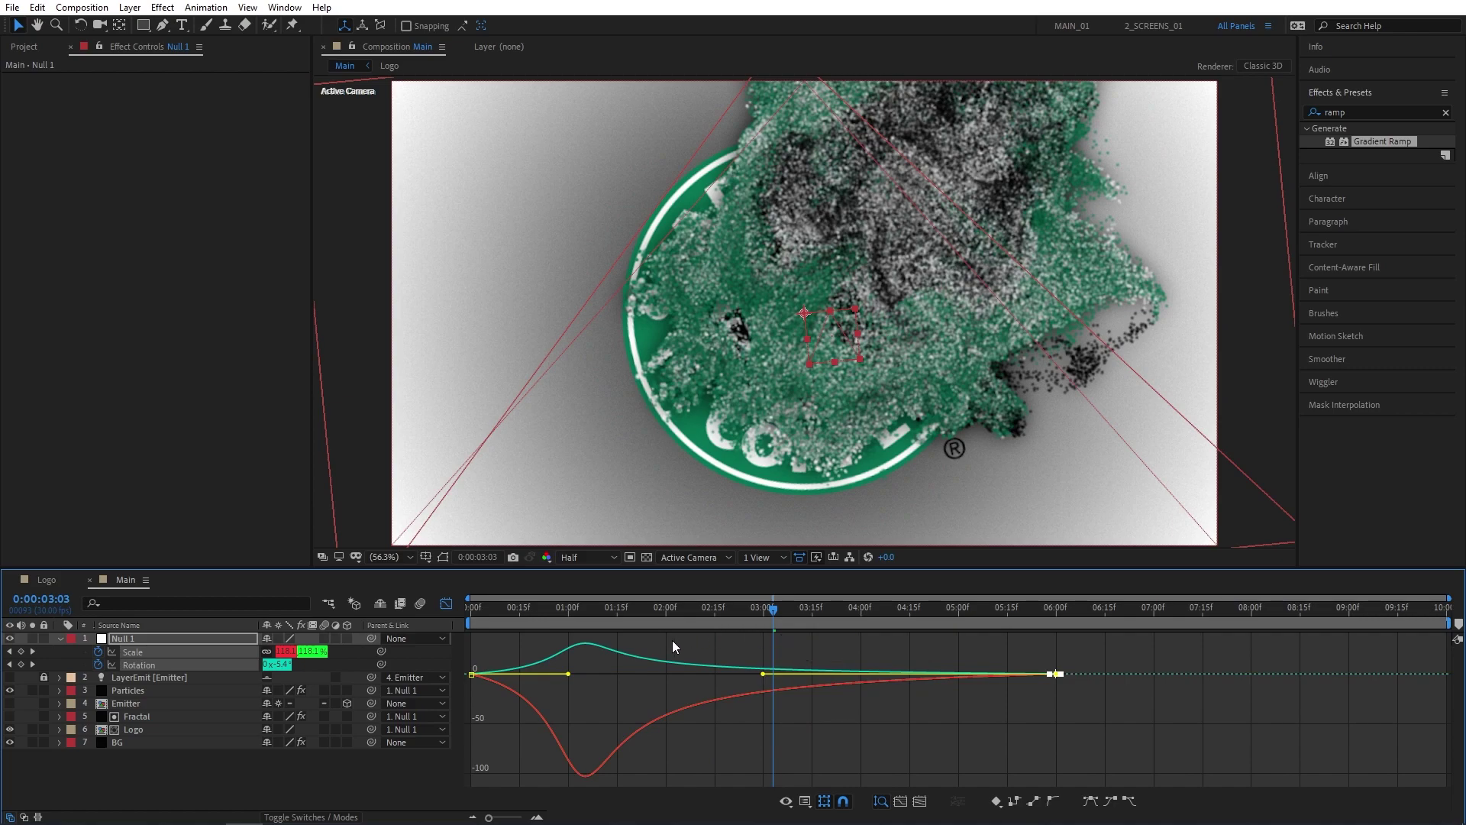
click(518, 643)
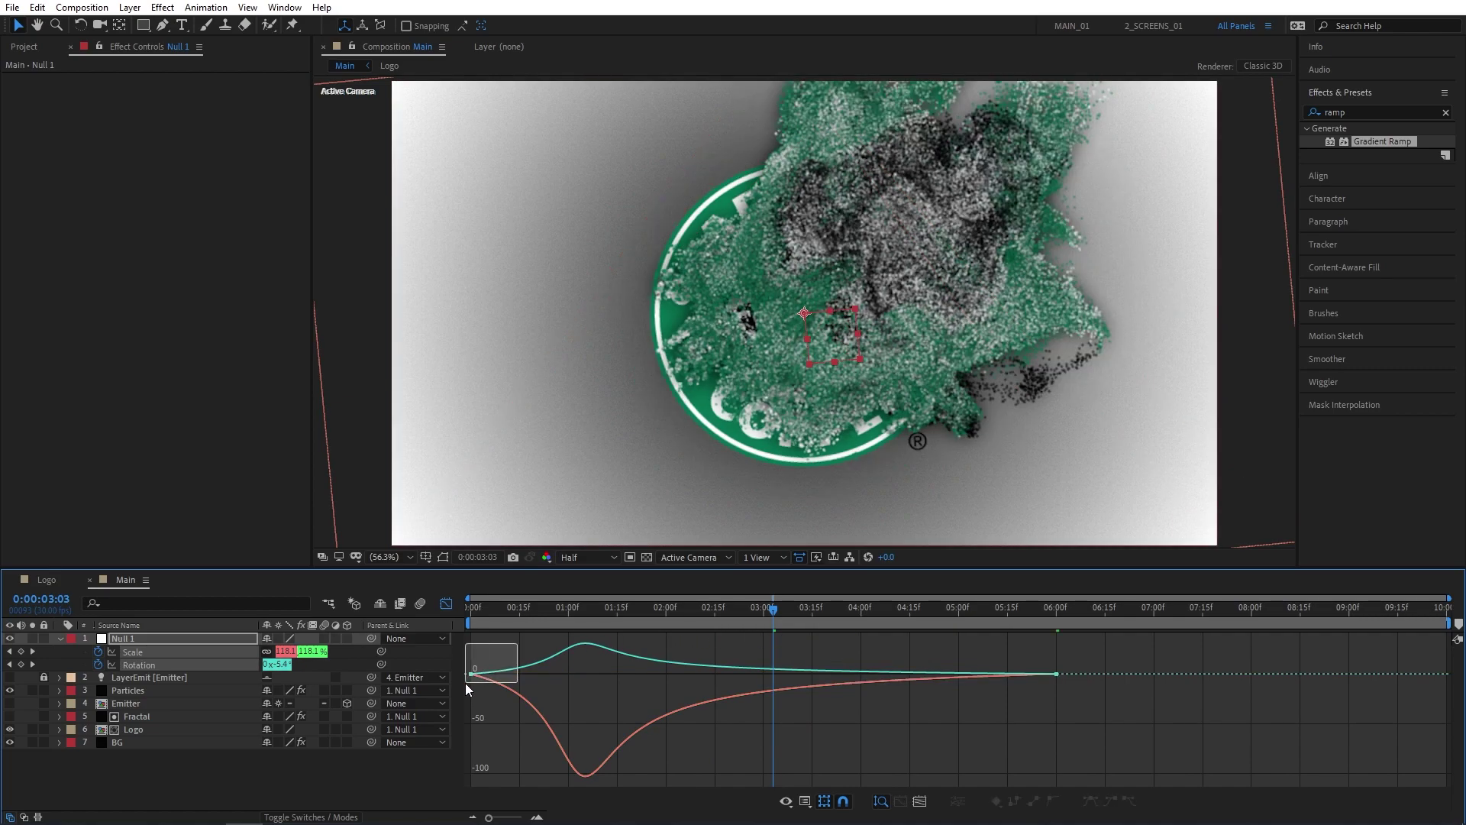
click(471, 674)
drag(571, 674, 487, 675)
click(471, 610)
key(space)
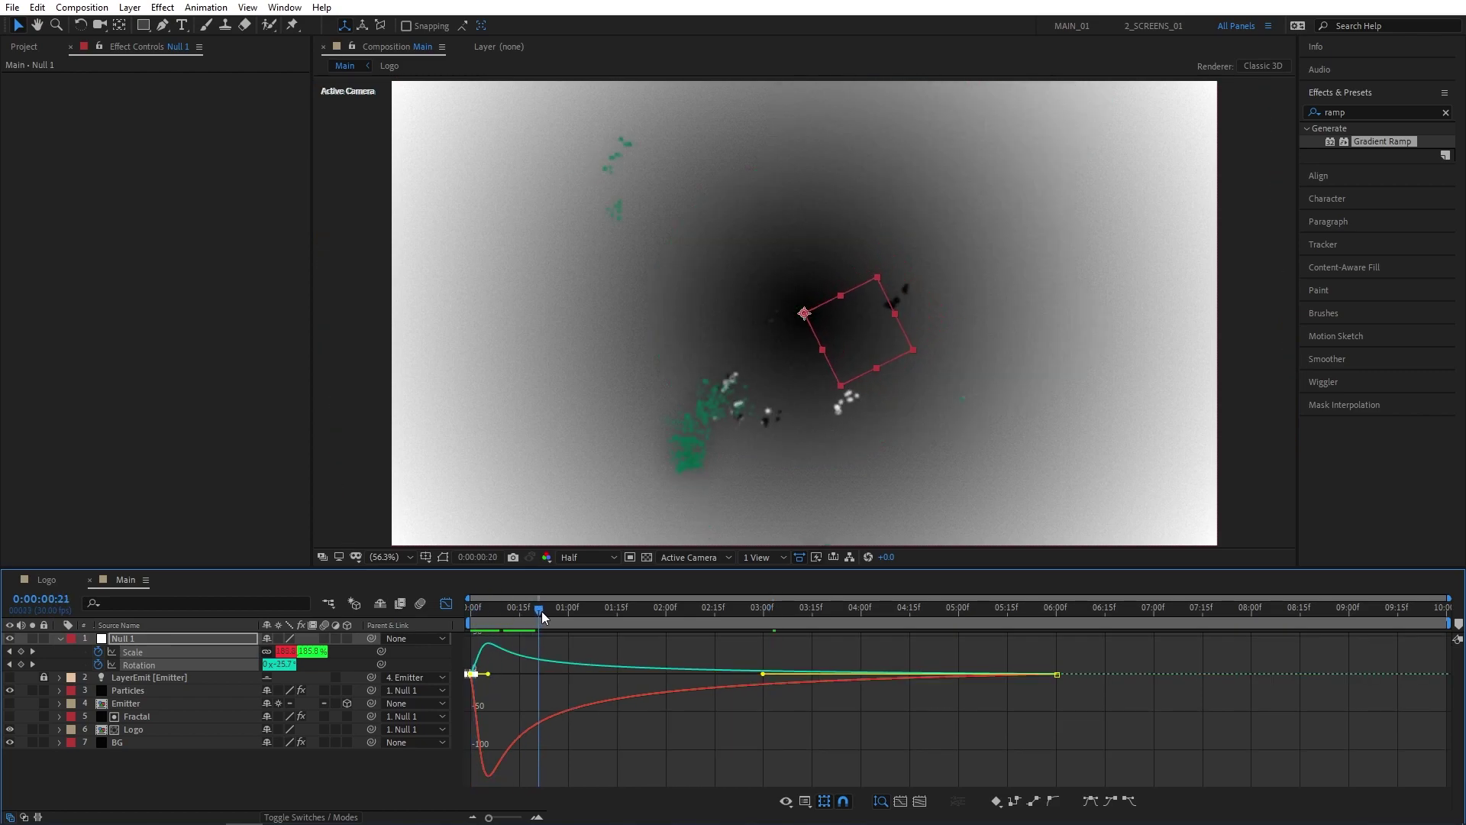
click(446, 604)
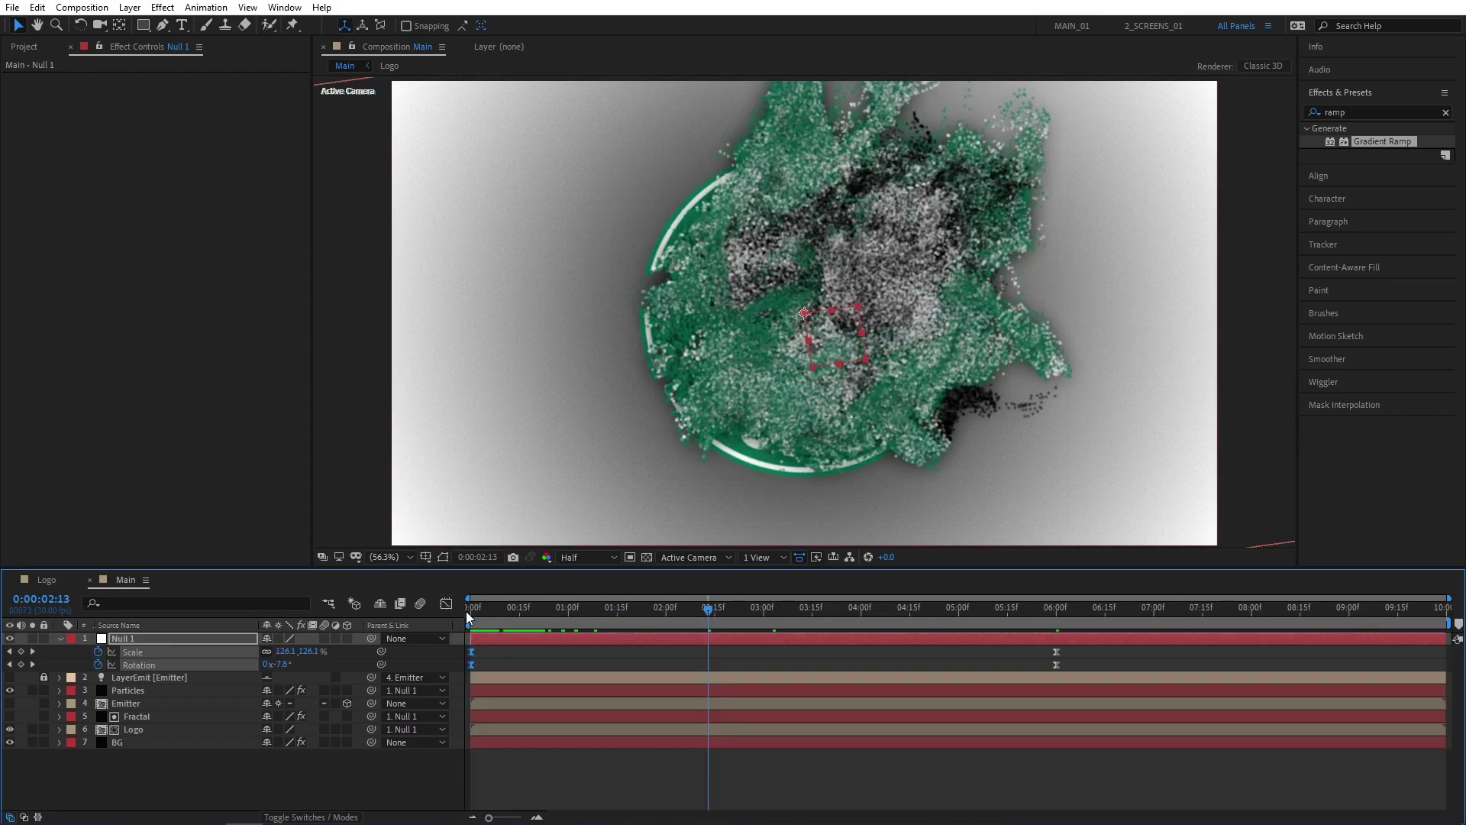
Deselect everything, play the animation from the start, and scrub to inspect the particle dissolve.
key(F2)
key(space)
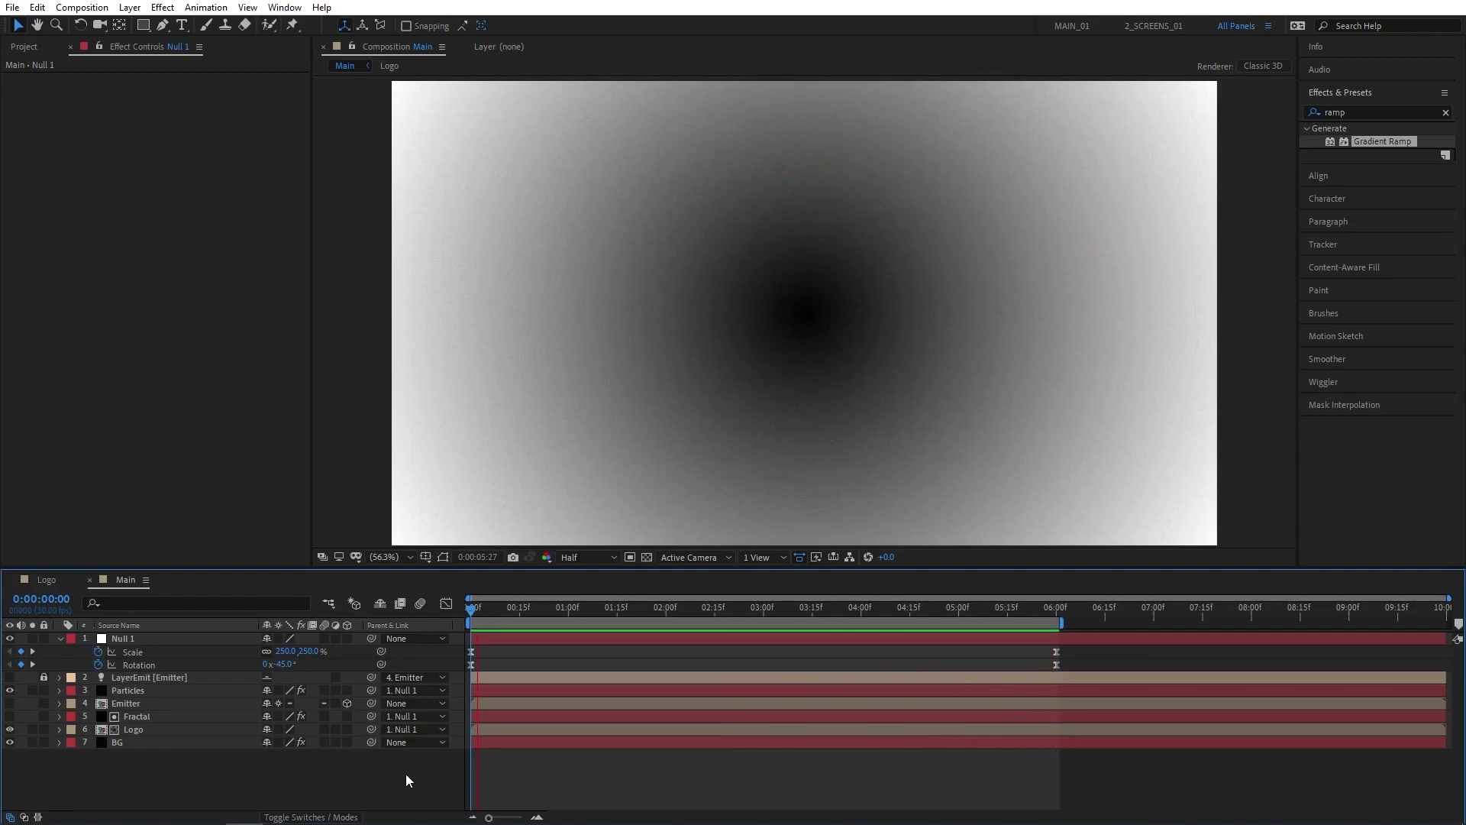
drag(582, 607, 871, 606)
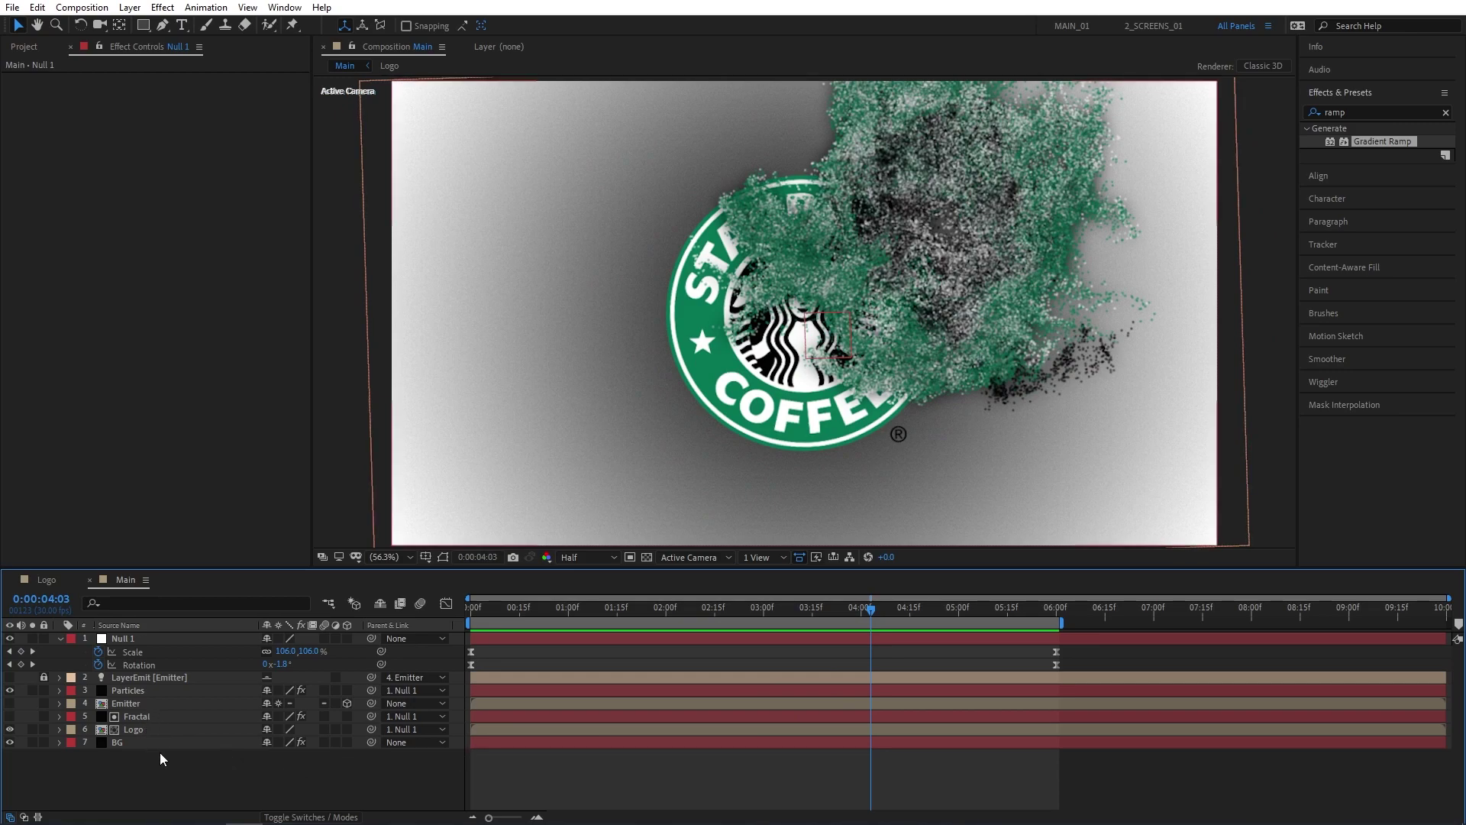
Apply CC Light Sweep to Logo, centred on the logo, angled, with Width 100 and Sweep Intensity 75.
click(1367, 112)
text(light sw)
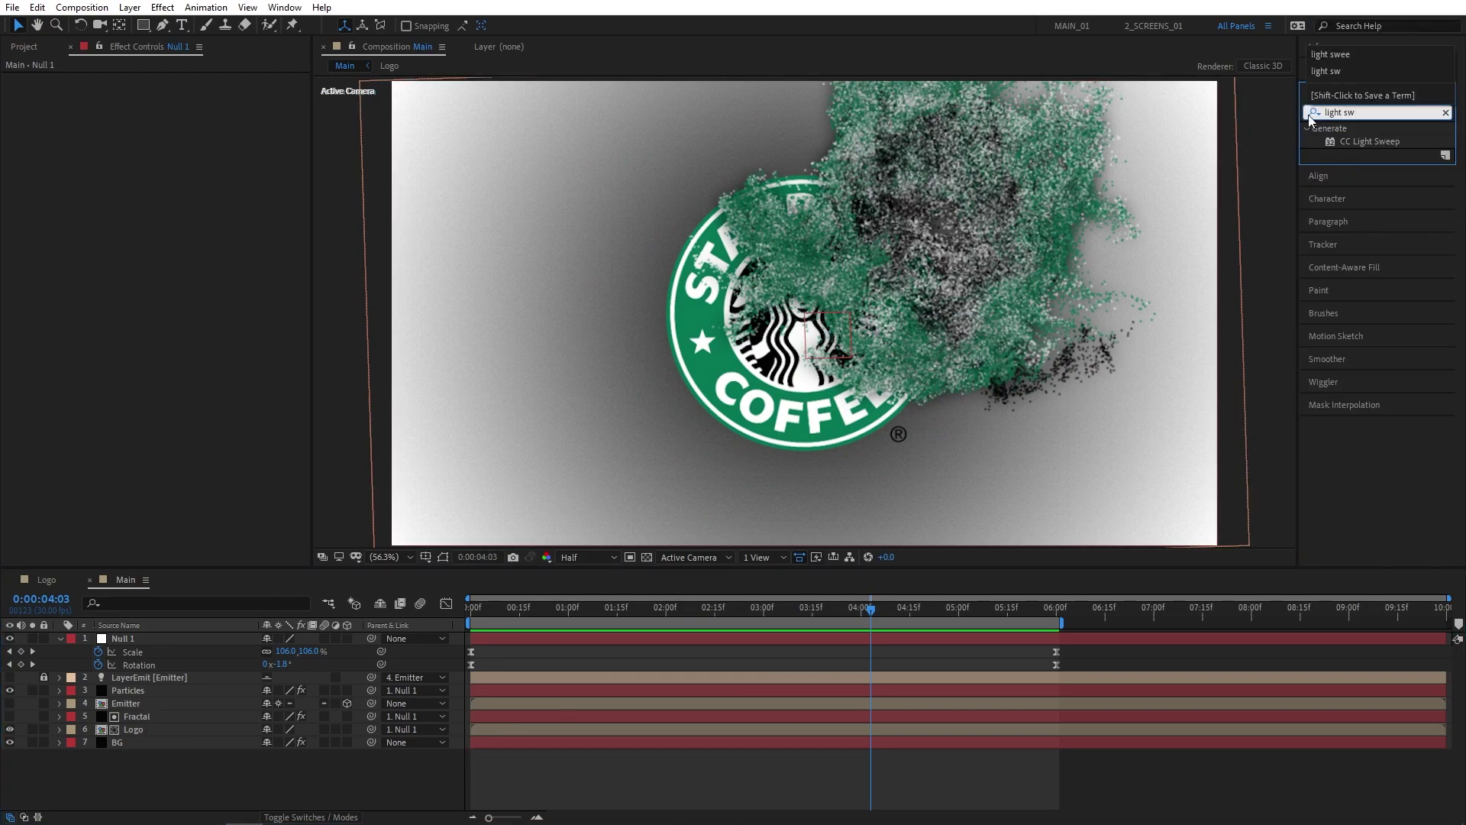
drag(1371, 145, 132, 735)
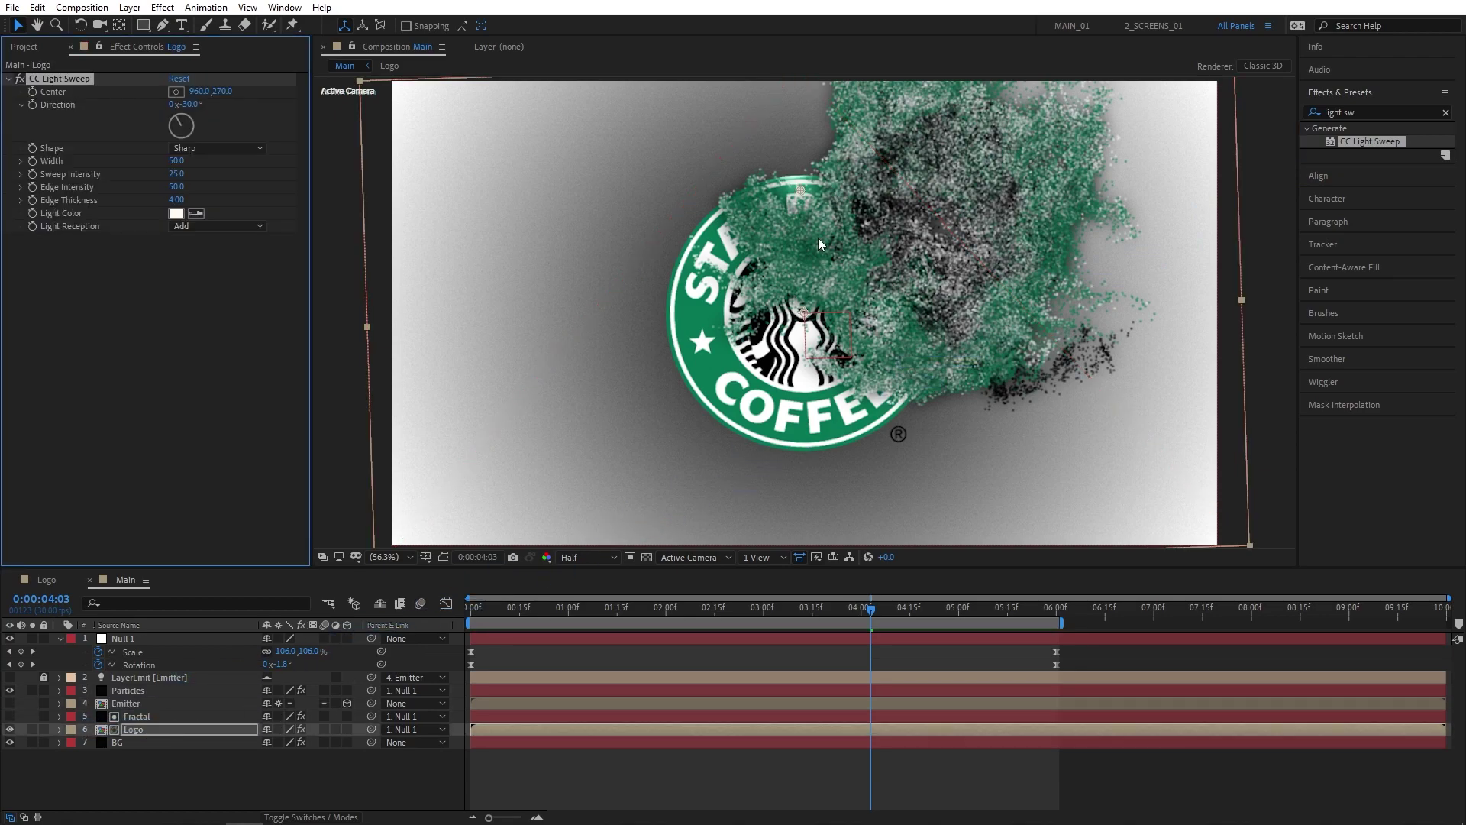
drag(800, 189, 709, 328)
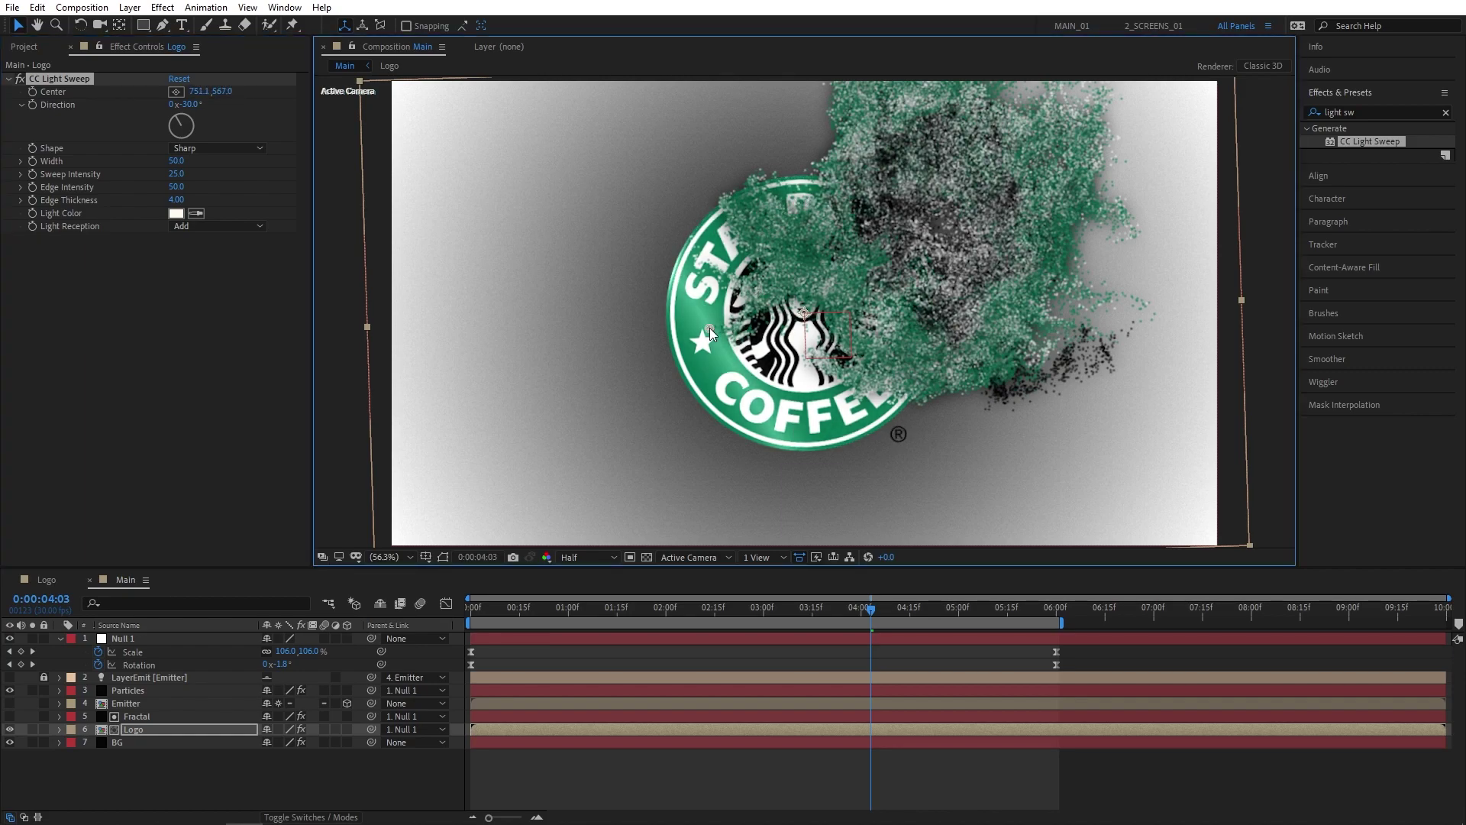
drag(184, 128, 184, 120)
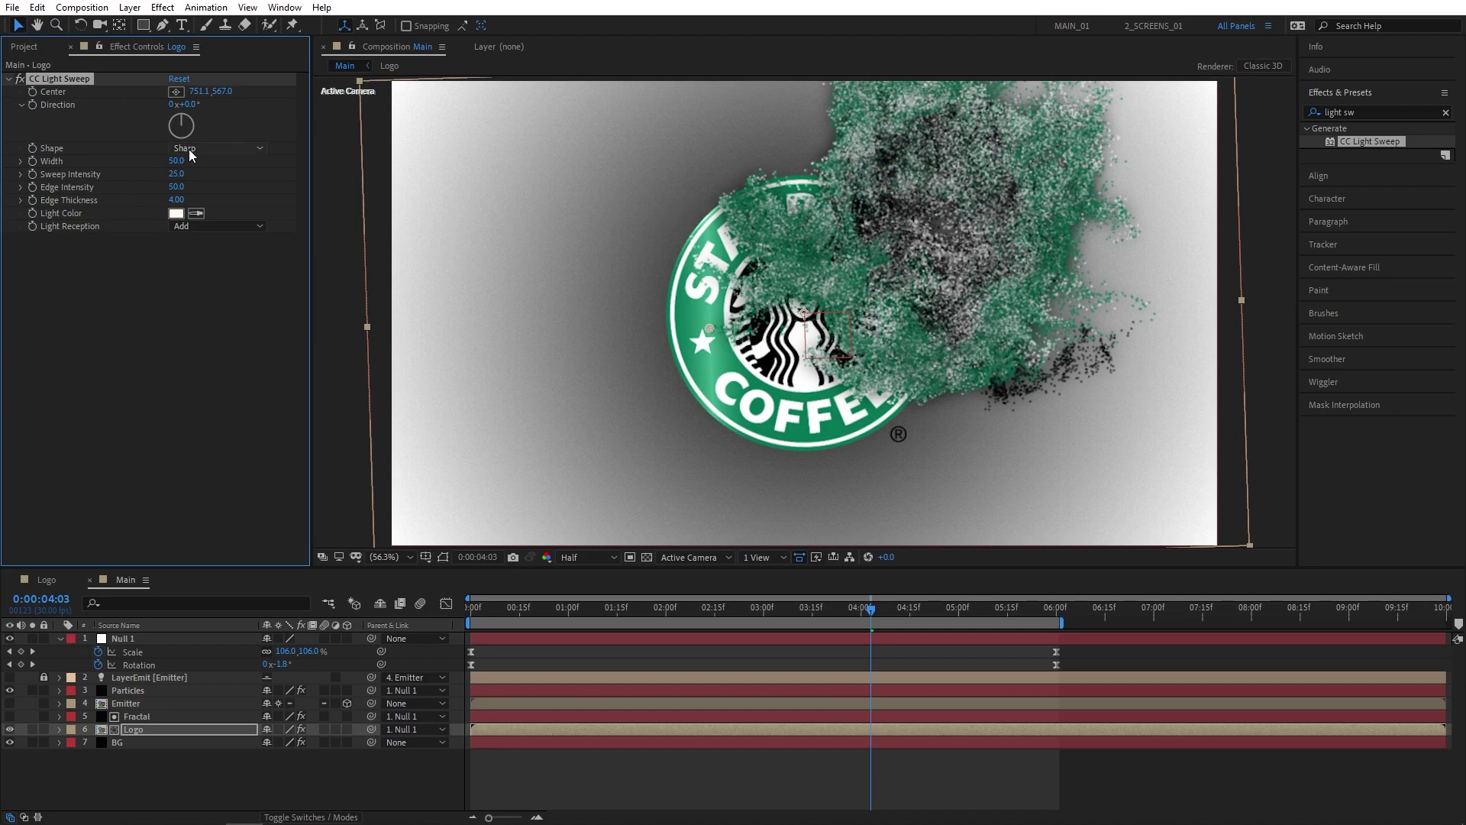
text(100)
click(226, 183)
key(Return)
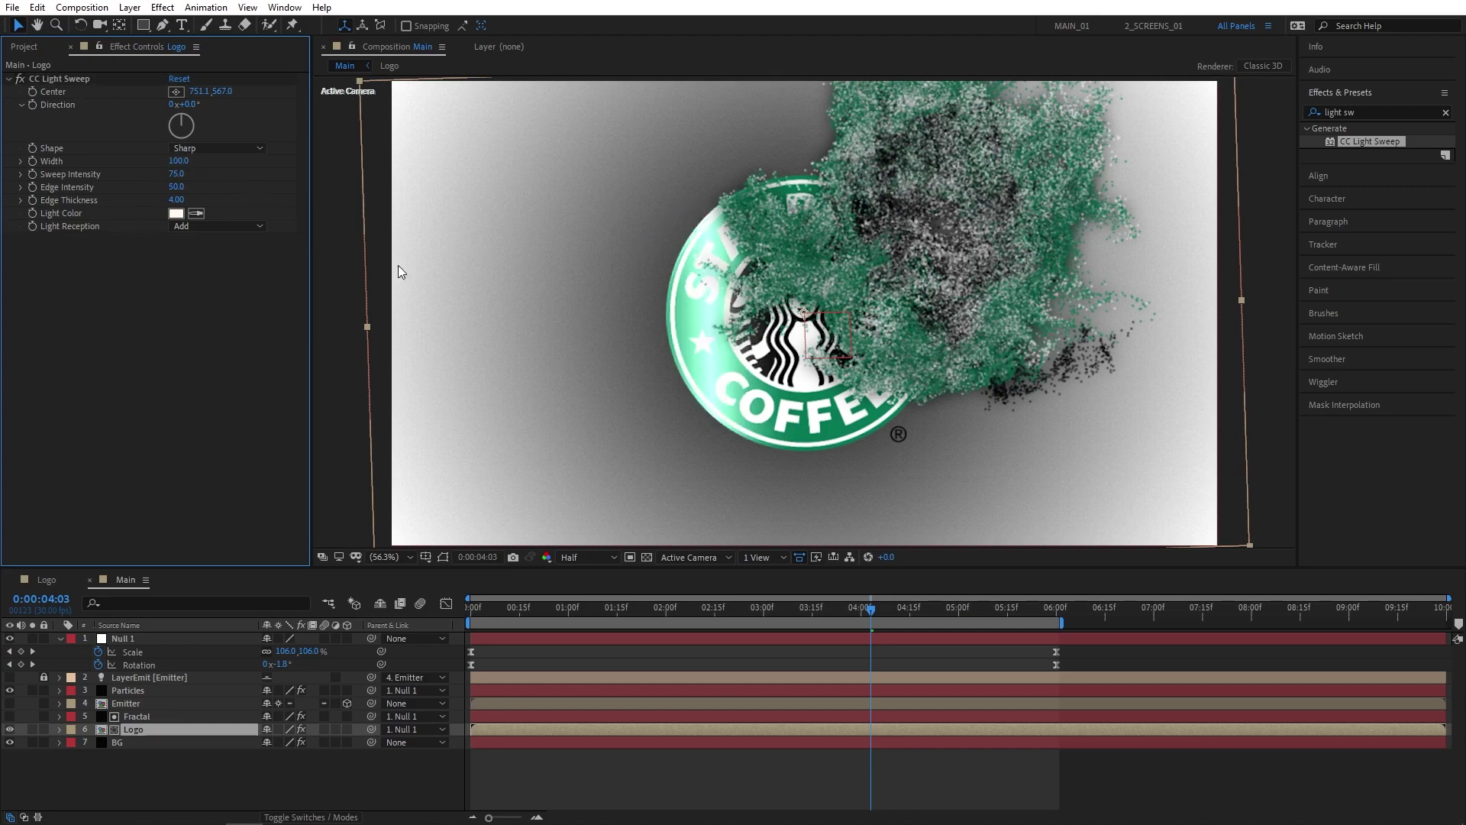
Keyframe the sweep Center moving from left of the logo to past its right edge by 6 seconds.
drag(872, 616, 960, 618)
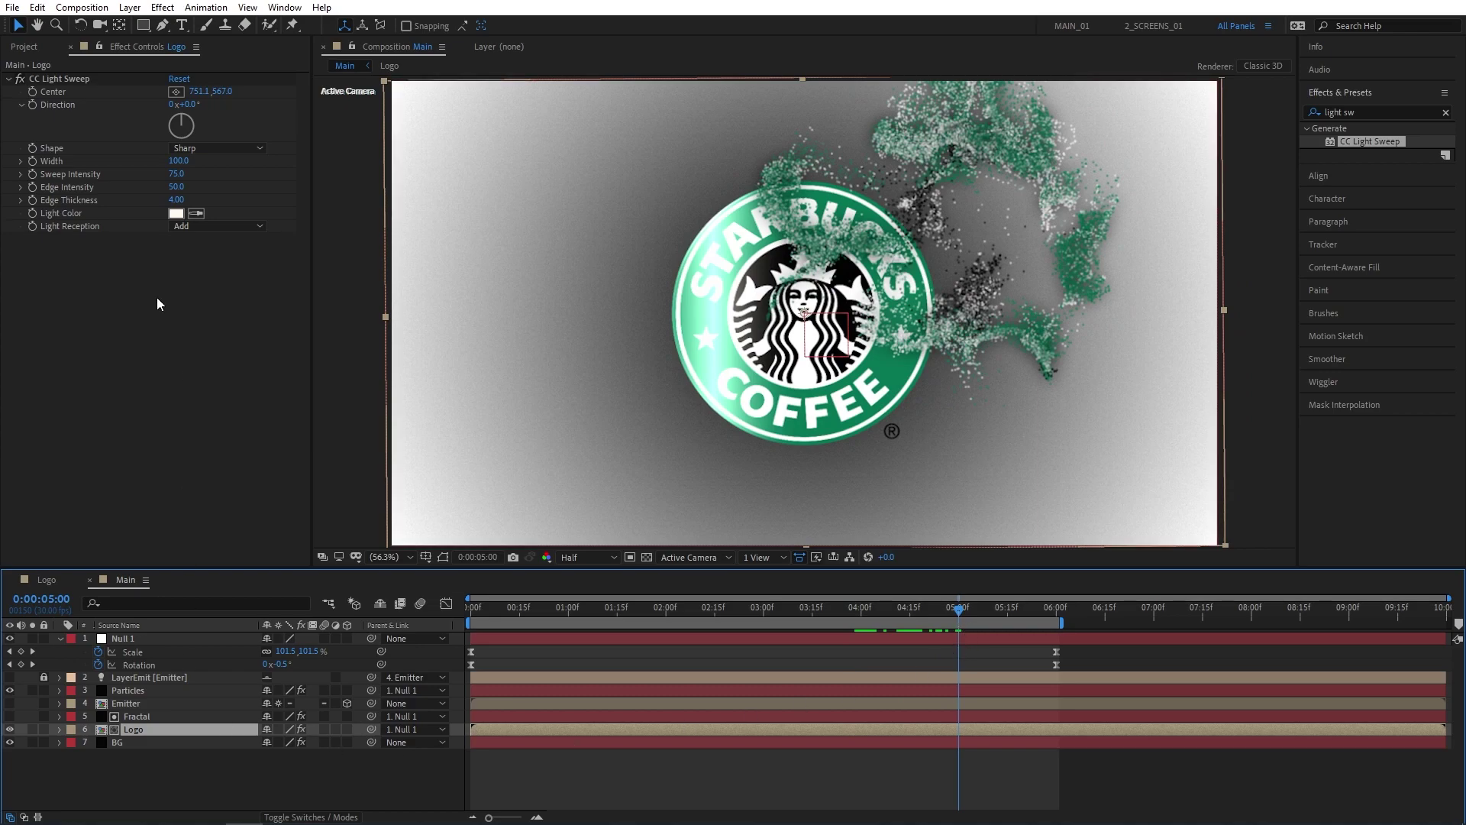
click(33, 94)
drag(716, 324, 617, 323)
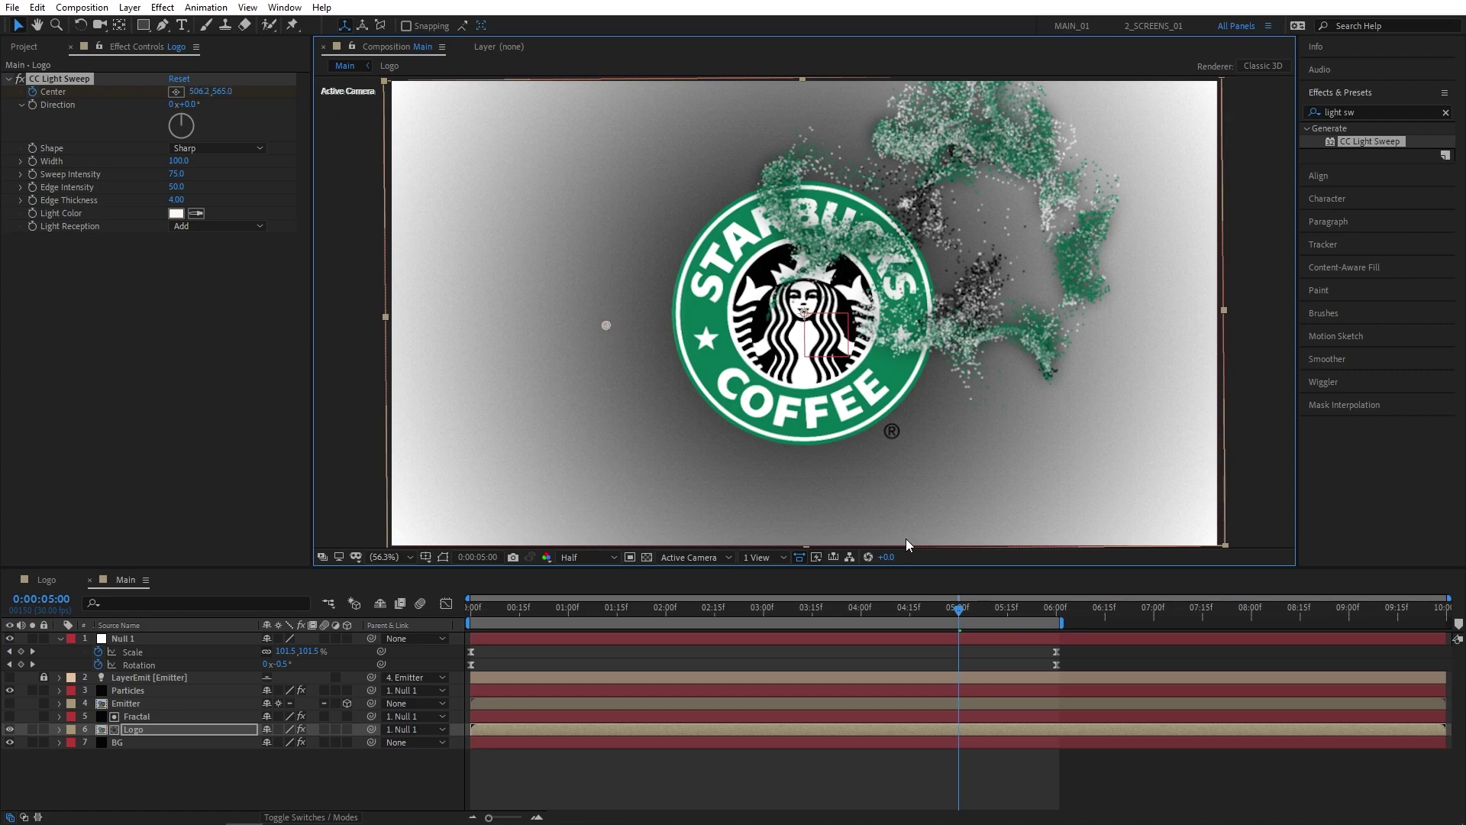
key(k)
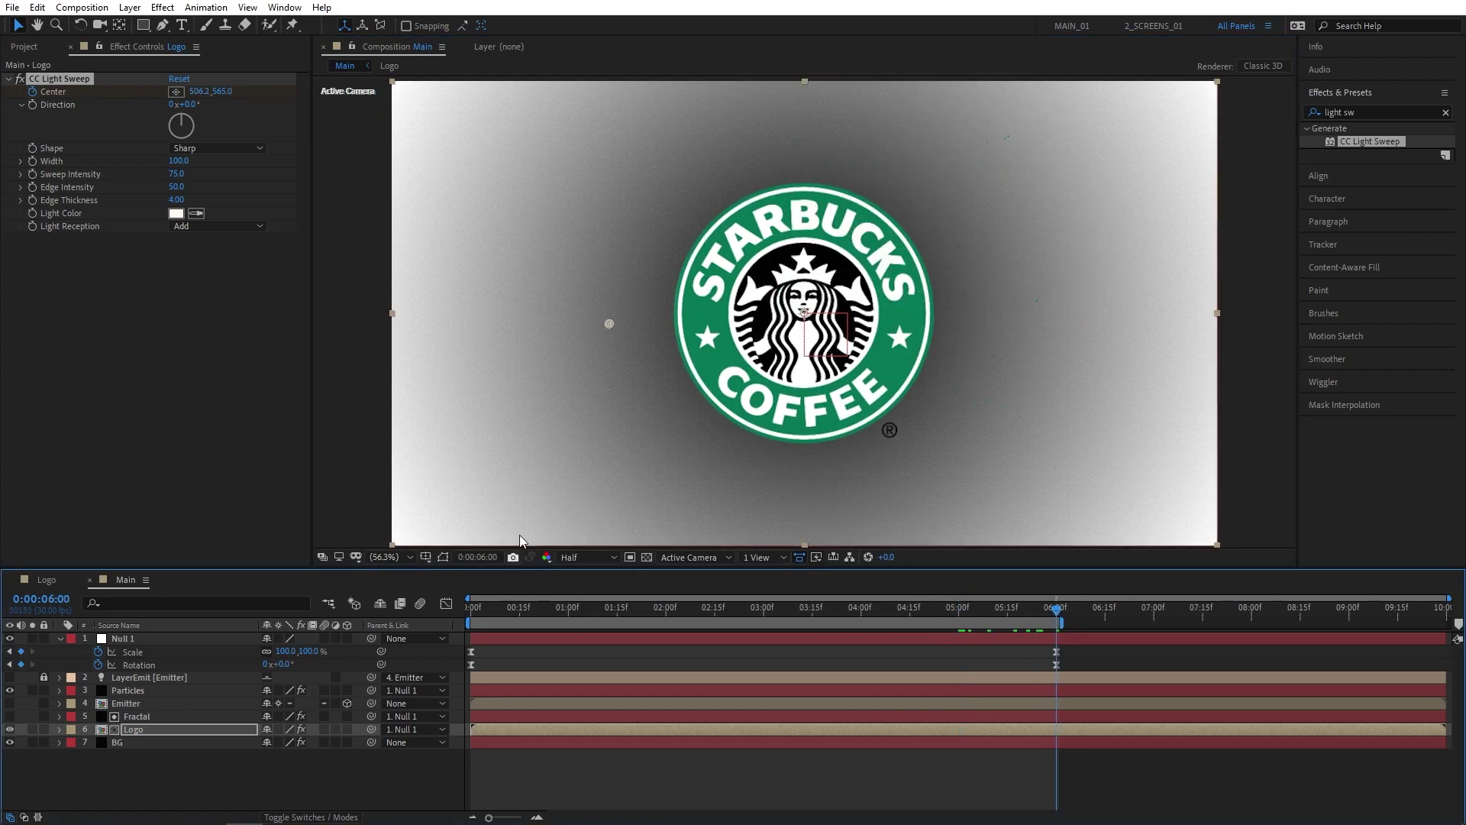
drag(611, 327, 989, 327)
key(Page_Up)
mouse_move(1036, 612)
mouse_down()
mouse_move(903, 613)
mouse_move(1031, 613)
mouse_up()
Select Null 1 through Logo and precompose them into 'Logo_Final'.
click(428, 763)
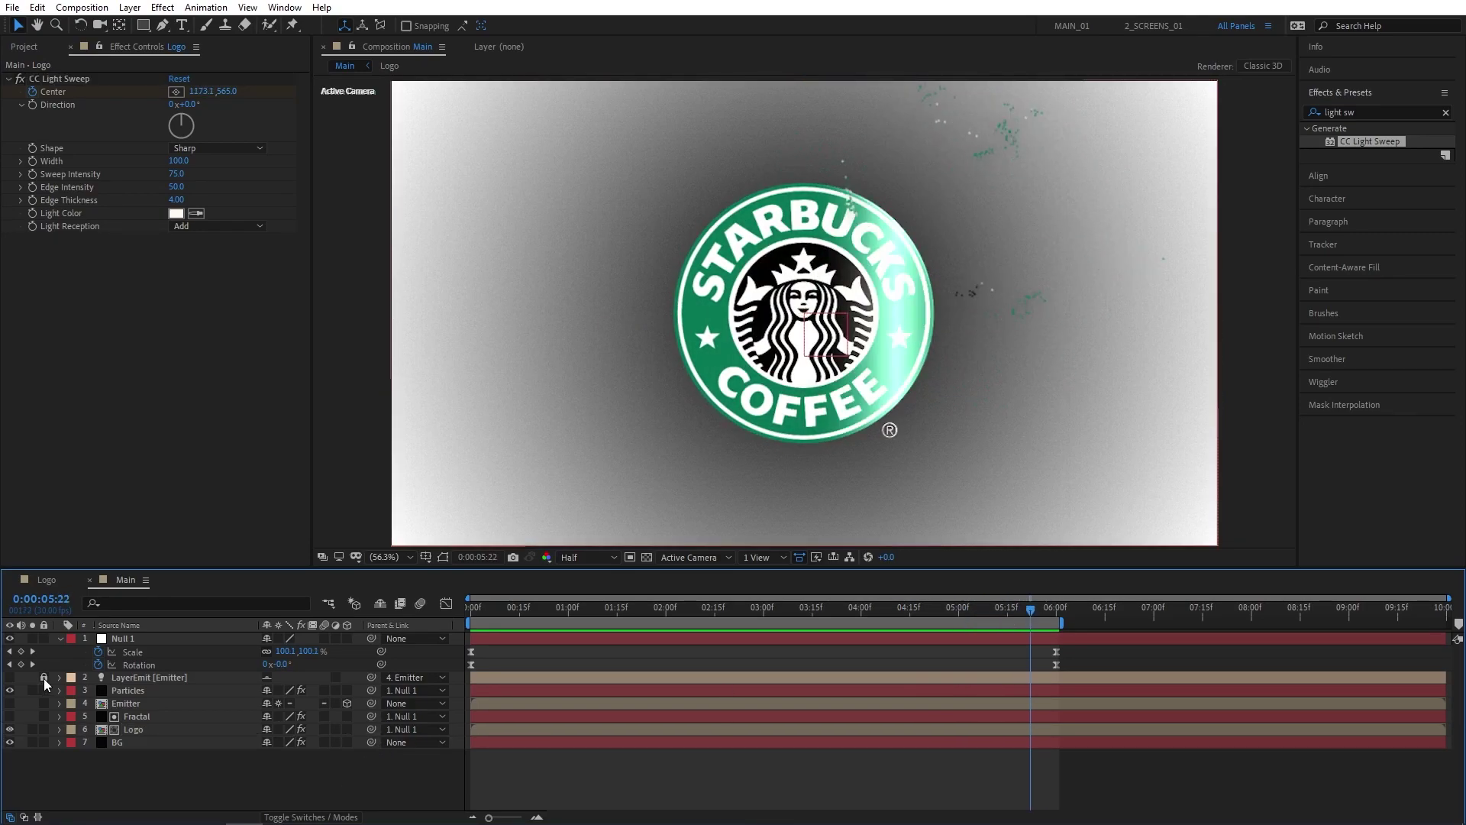
click(121, 638)
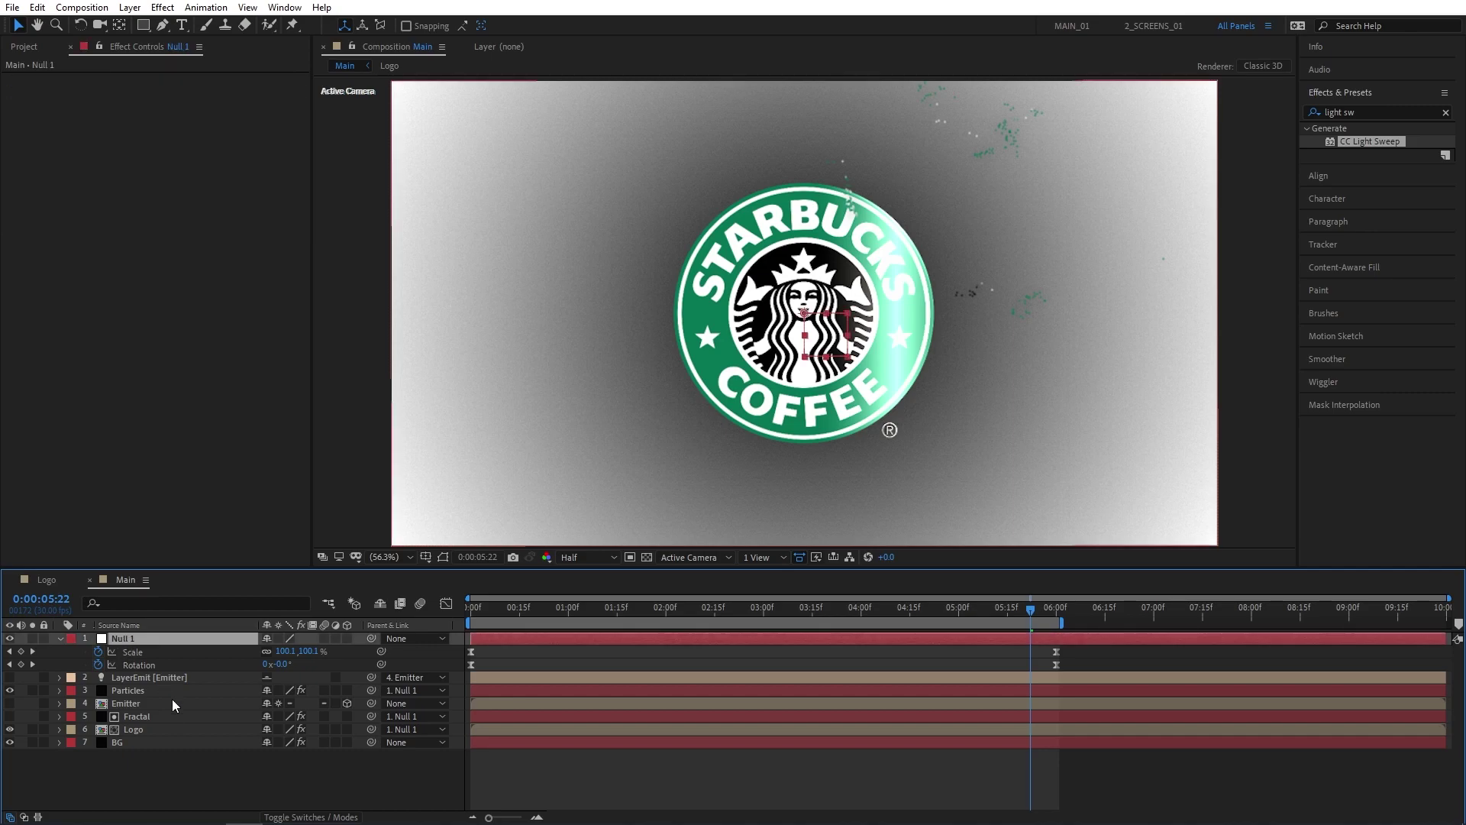
shift+click(133, 732)
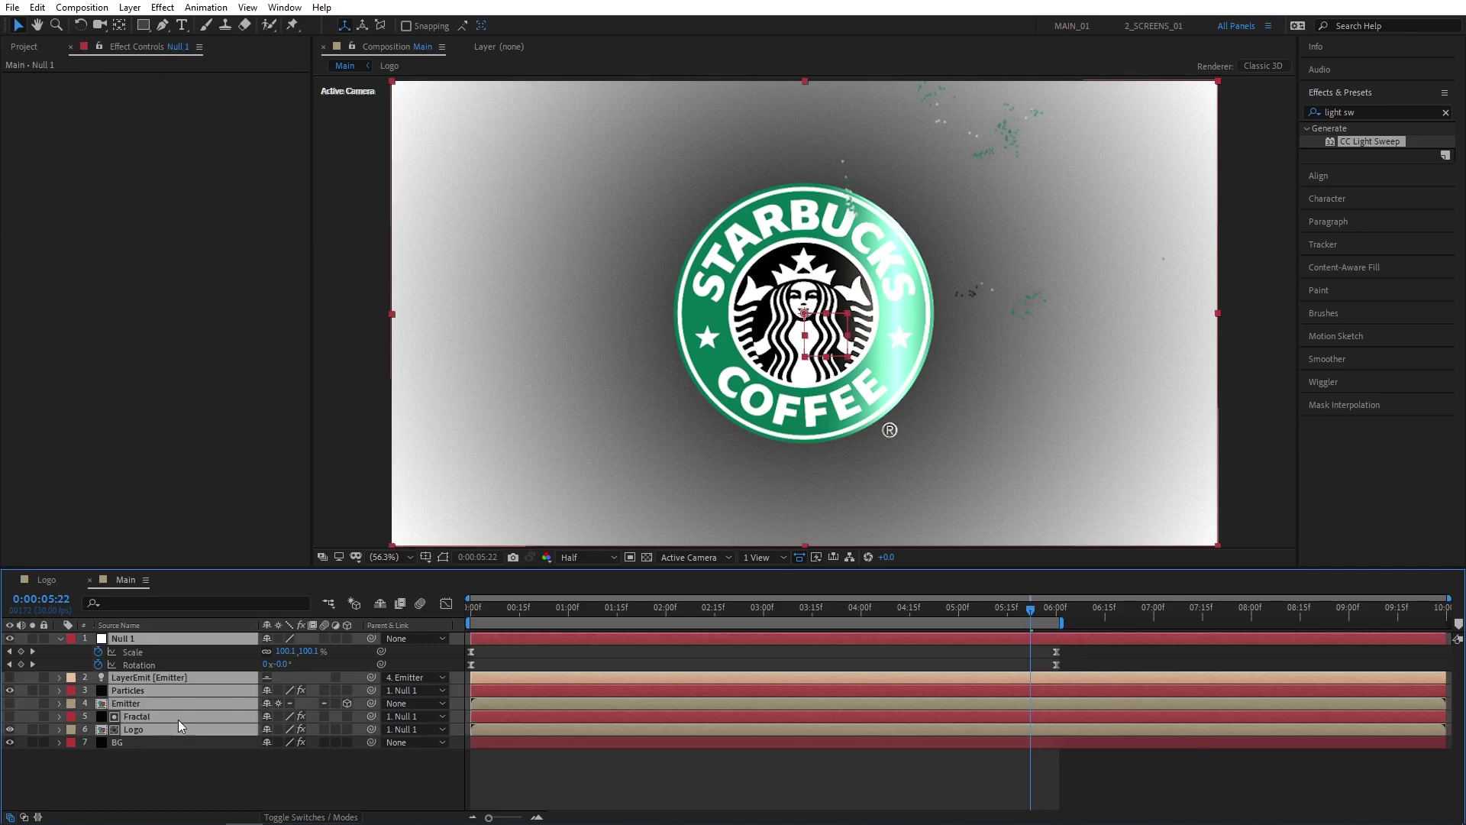
right_click(134, 709)
click(200, 615)
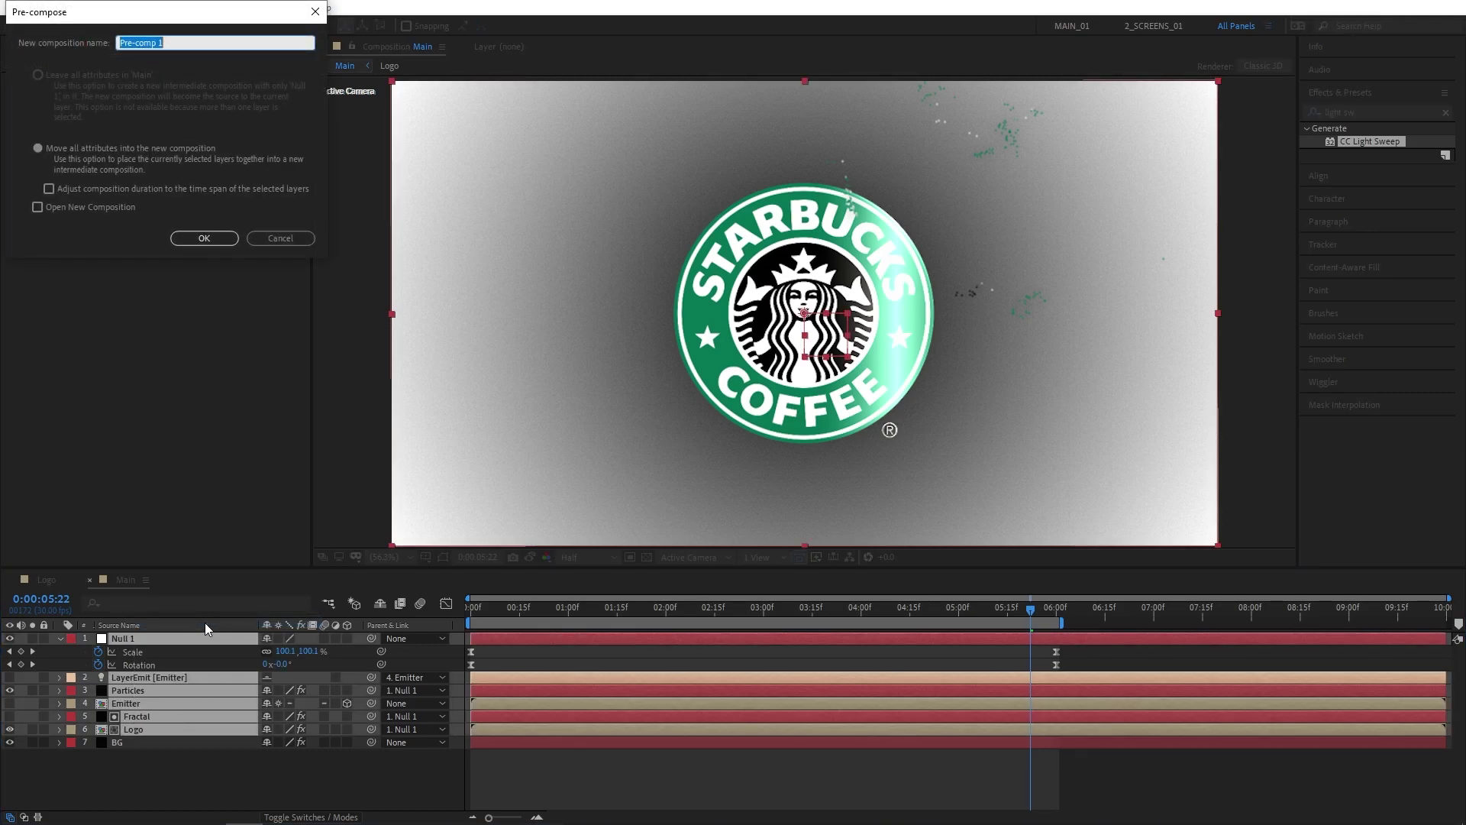
text(Logo_Final)
key(Return)
Find Drop Shadow in Effects & Presets and apply it to Logo_Final.
click(1309, 114)
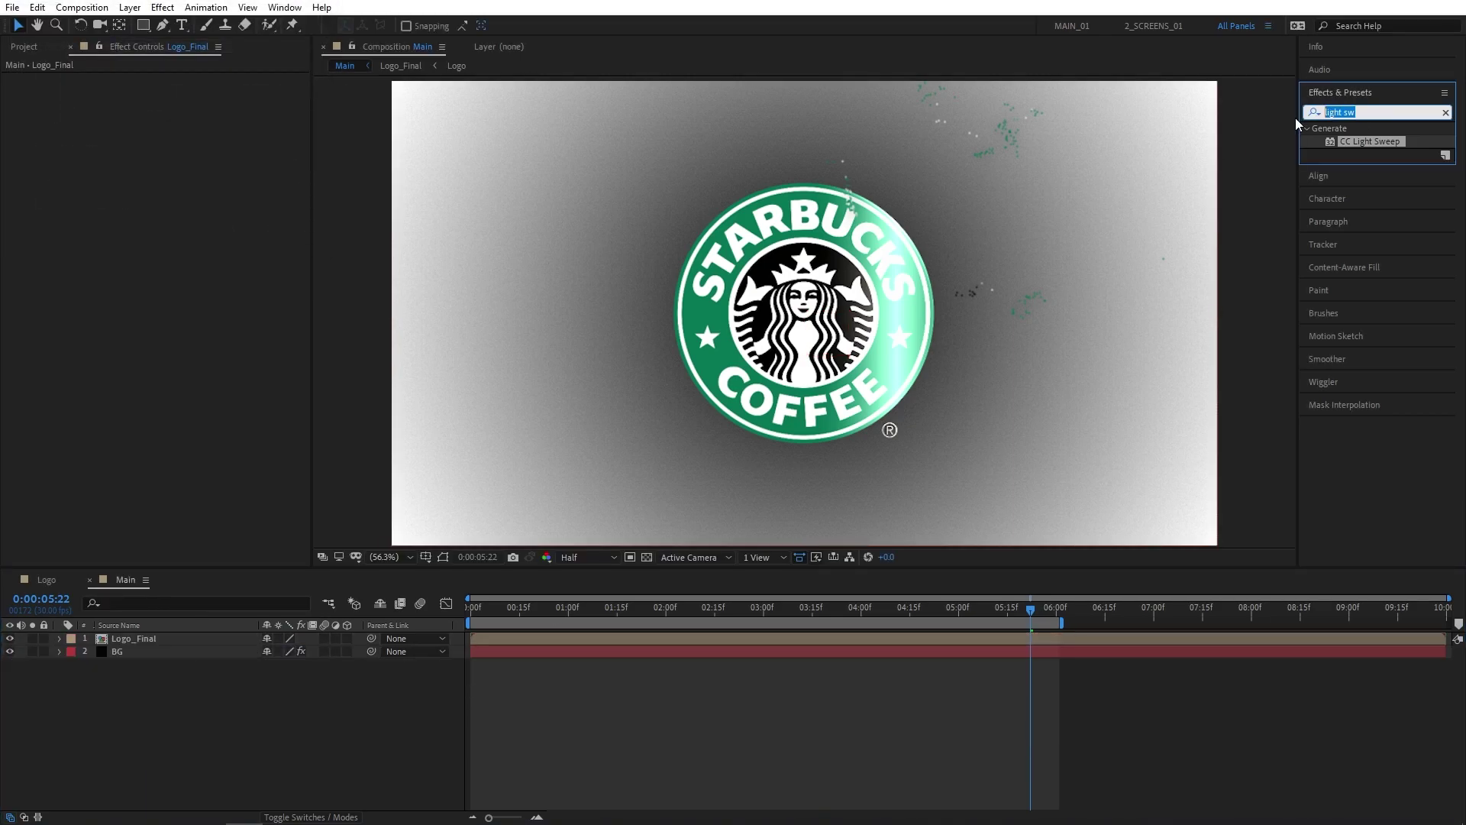
text(dro)
drag(1379, 312, 167, 640)
Set the shadow to Direction 180°, Distance 100, Softness 200, then play from the start.
click(183, 154)
drag(170, 162, 208, 160)
click(202, 308)
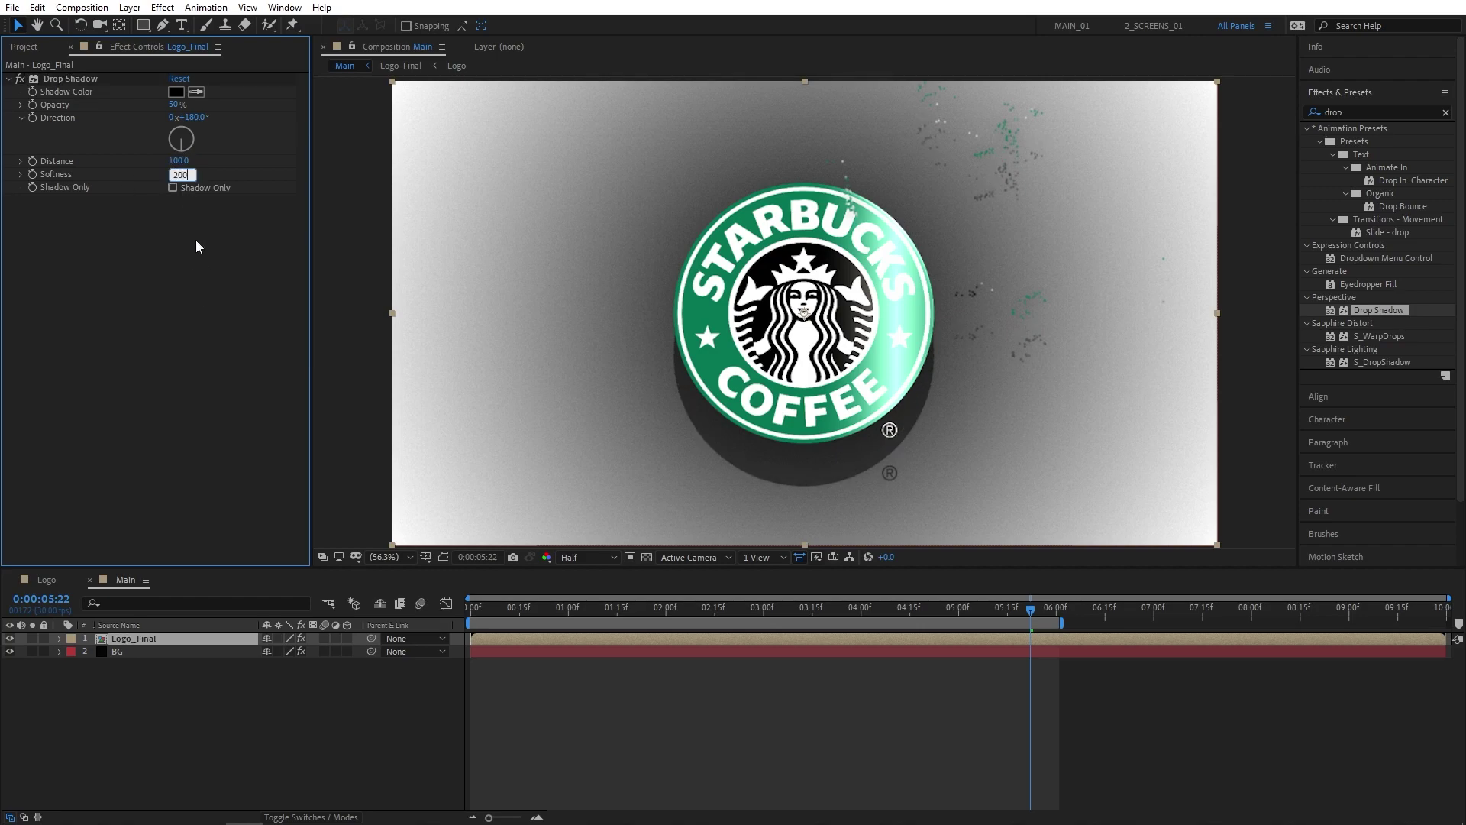
text(200)
key(Return)
drag(818, 608, 386, 727)
key(space)
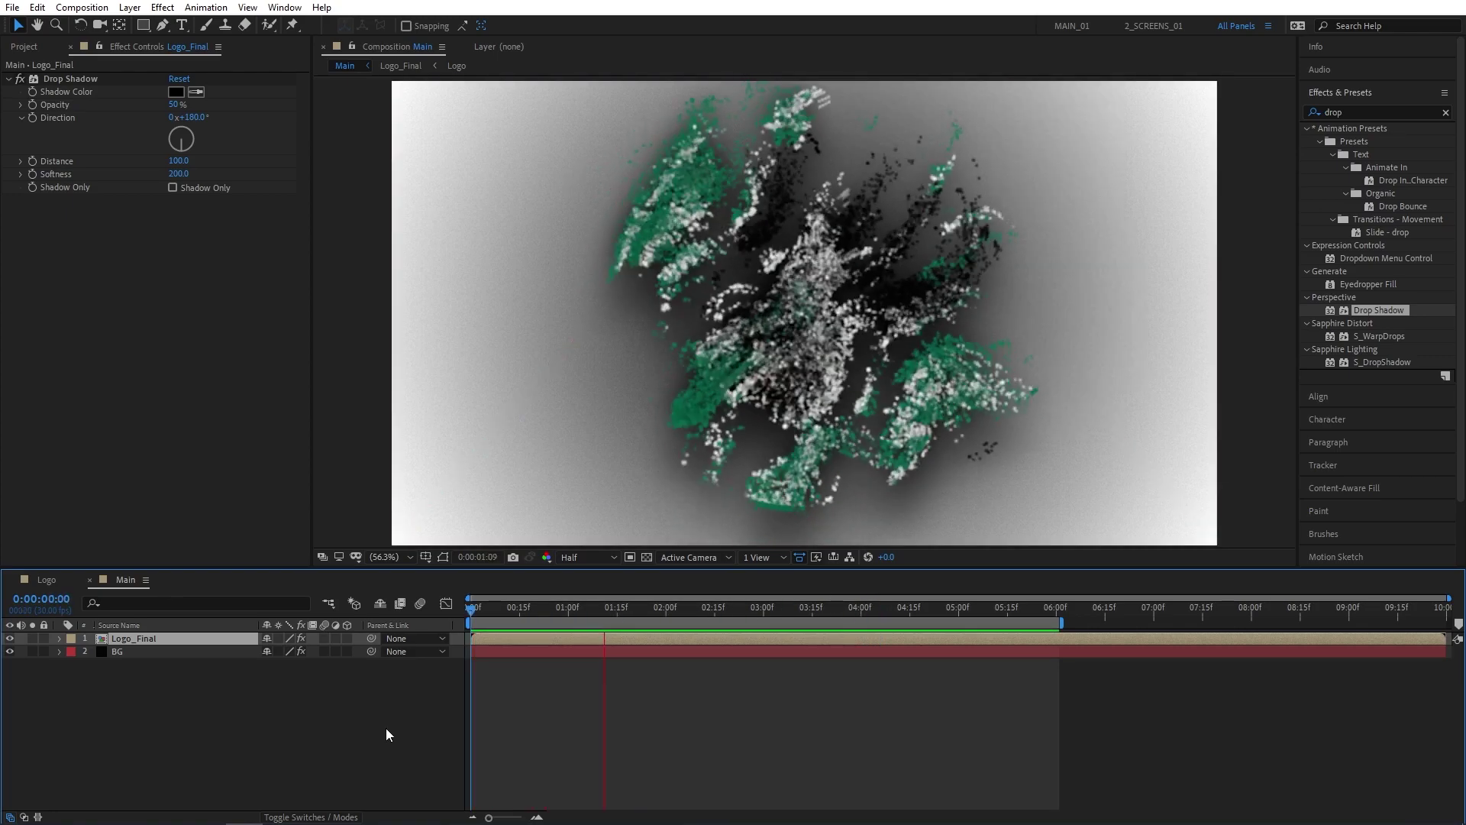